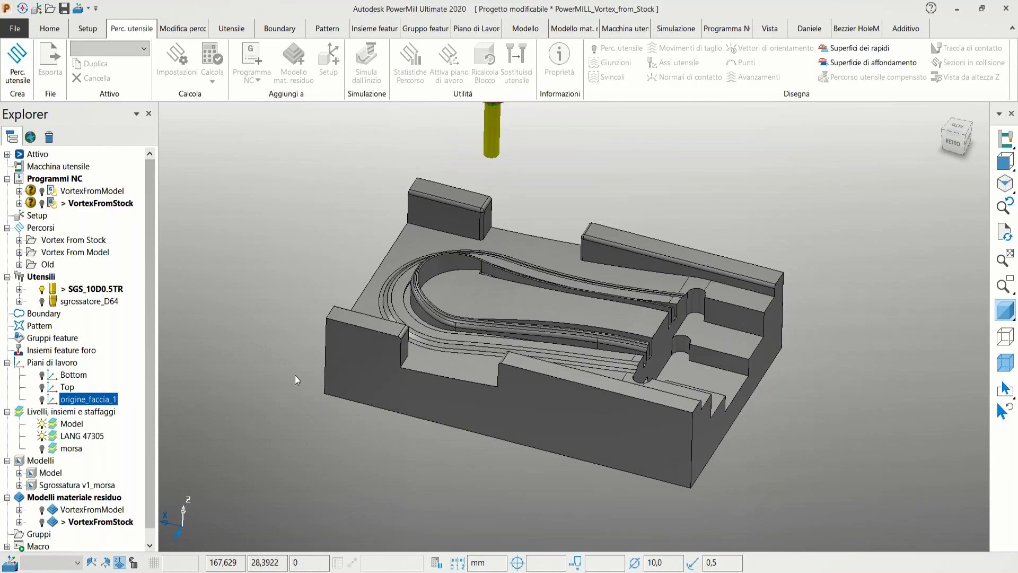
# Select the whole part and calculate a Box block around it from the model in the global coordinate system
pyautogui.moveTo(276, 465); pyautogui.dragTo(889, 268)
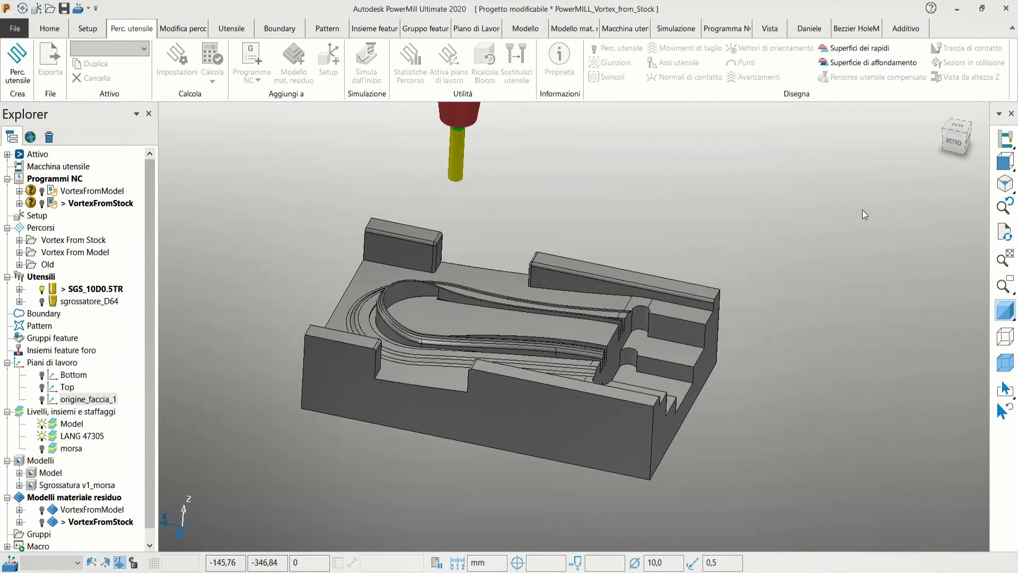
pyautogui.scroll(-3, 806, 431)
pyautogui.moveTo(842, 463); pyautogui.dragTo(523, 269)
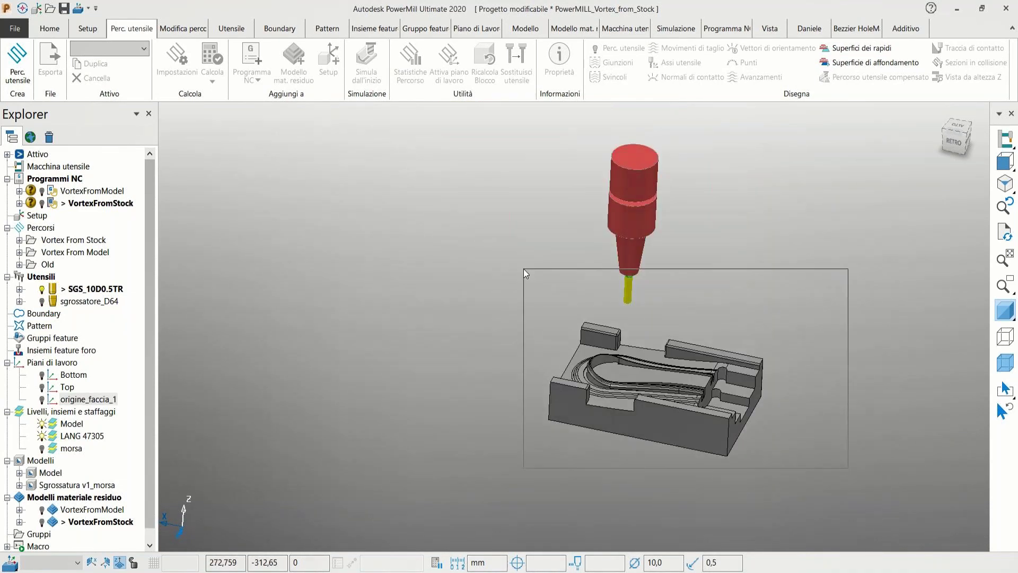
pyautogui.click(78, 31)
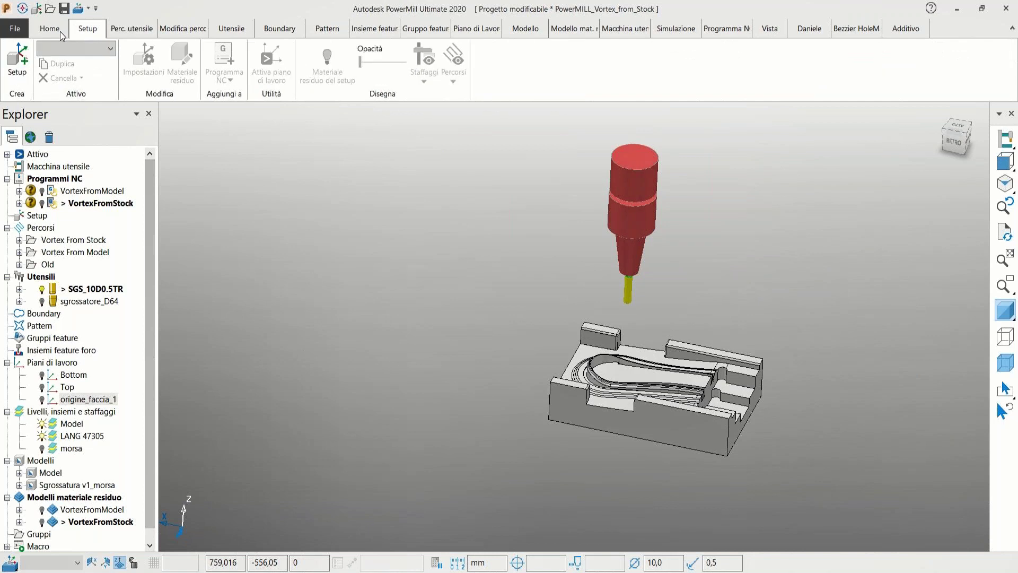
pyautogui.click(59, 30)
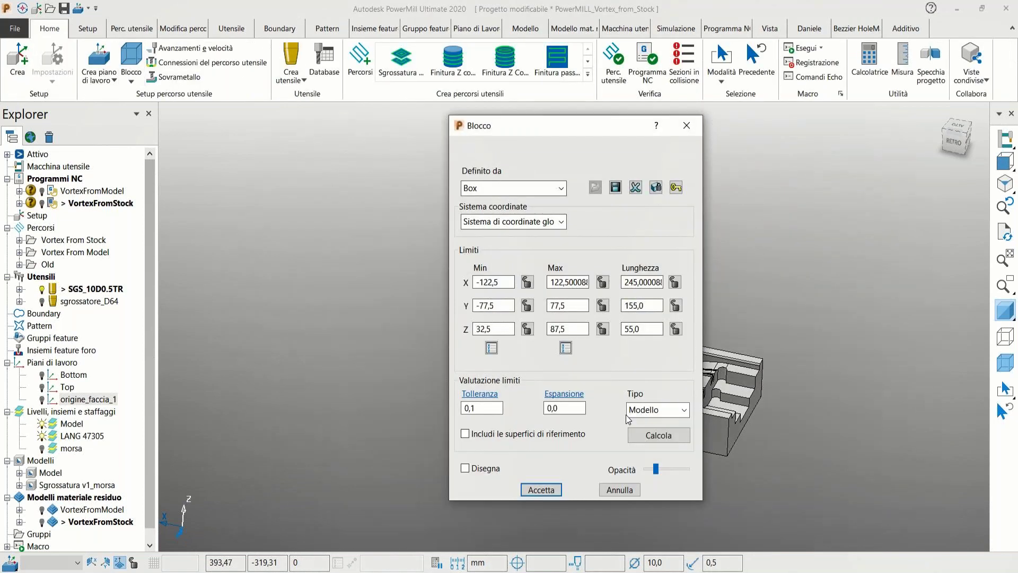
pyautogui.click(647, 440)
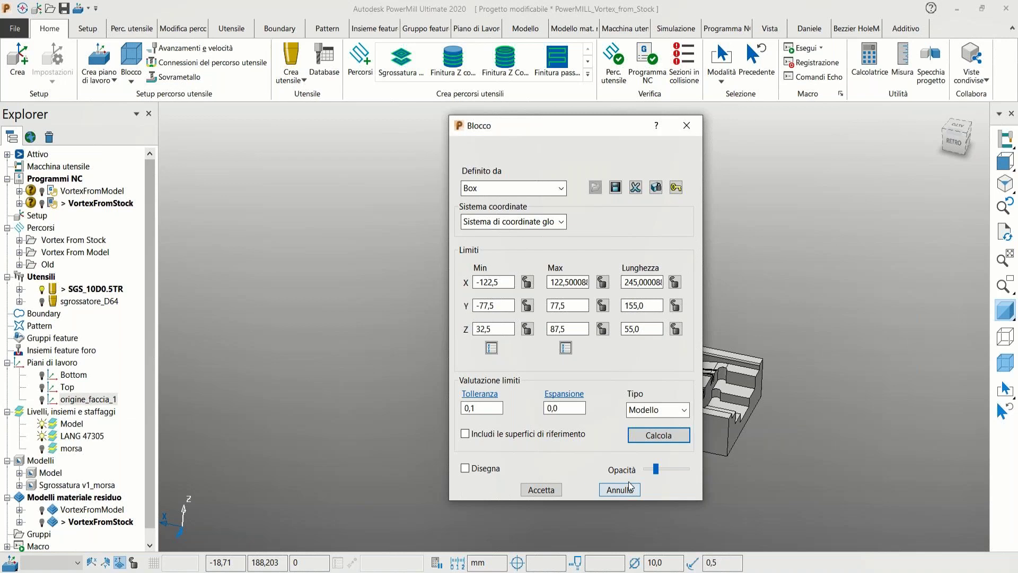
pyautogui.click(533, 492)
# Create a workplane positioned on the block at the centre of its upper face
pyautogui.scroll(3, 704, 447)
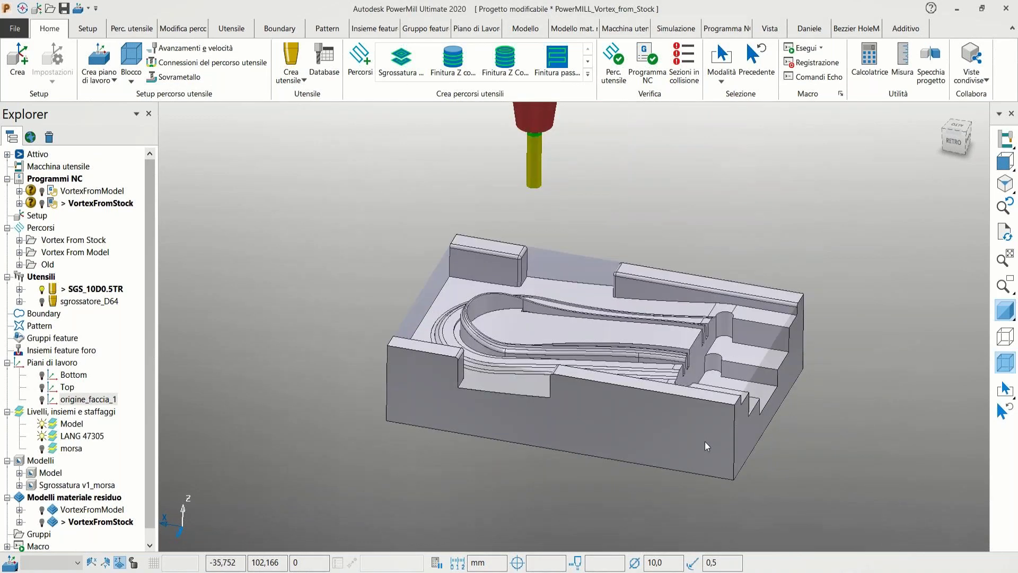
pyautogui.moveTo(705, 441); pyautogui.dragTo(687, 428, button='middle')
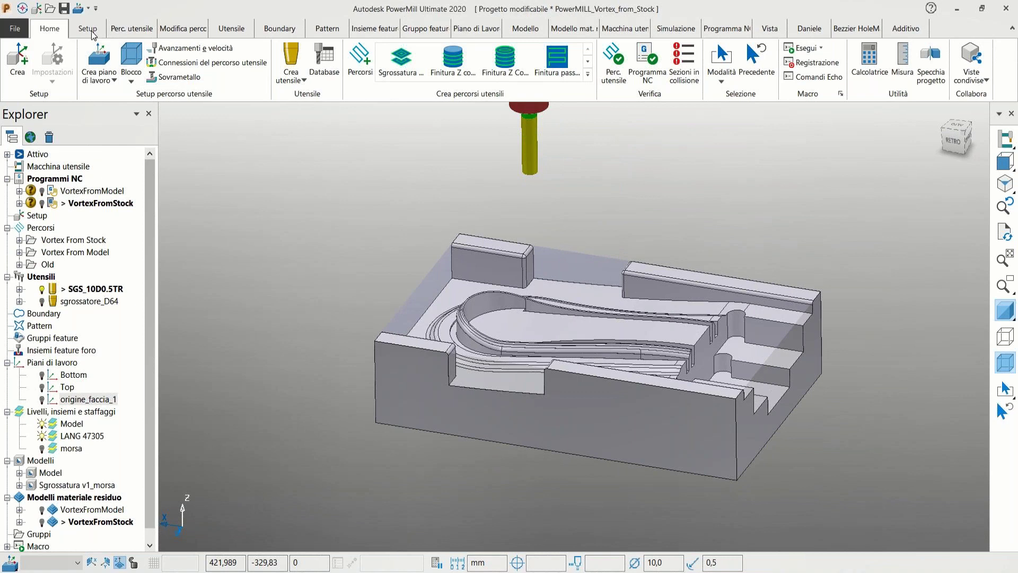
pyautogui.click(114, 81)
pyautogui.click(141, 274)
pyautogui.click(598, 316)
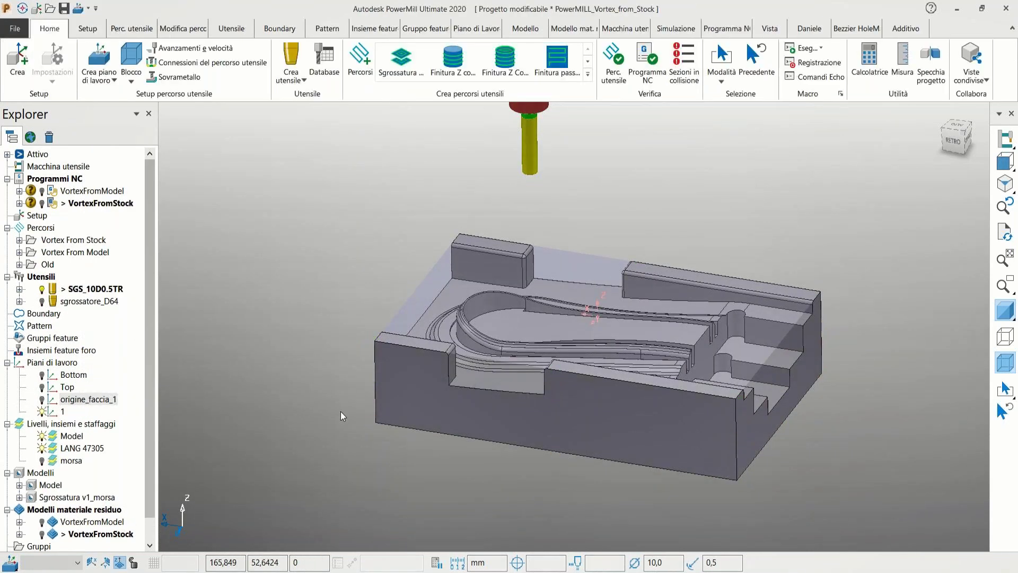
# Activate the origine_faccia_1 workplane and start a roughing toolpath from the saved sgross_D10 strategy
pyautogui.scroll(-1, 75, 460)
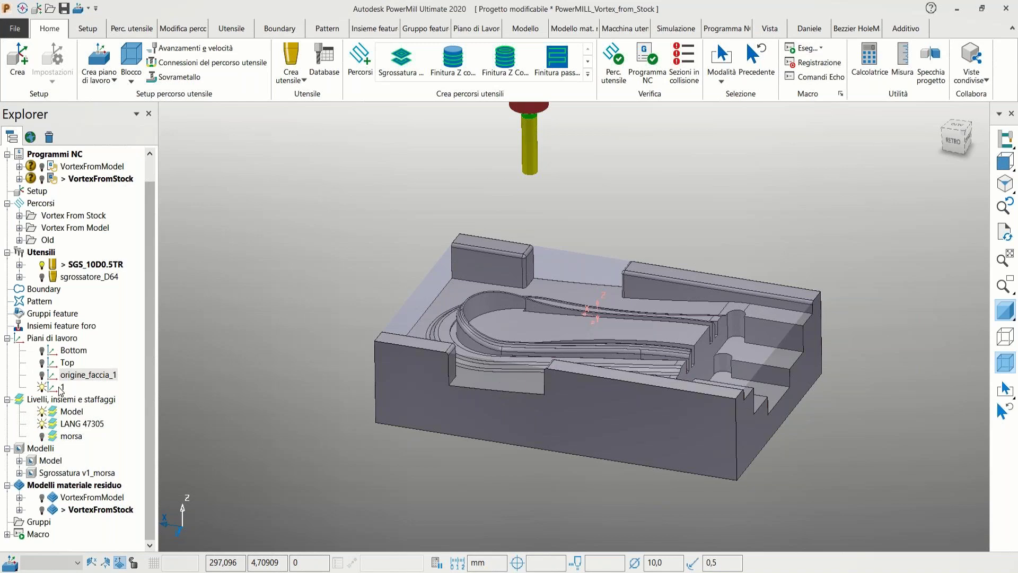
pyautogui.doubleClick(55, 376)
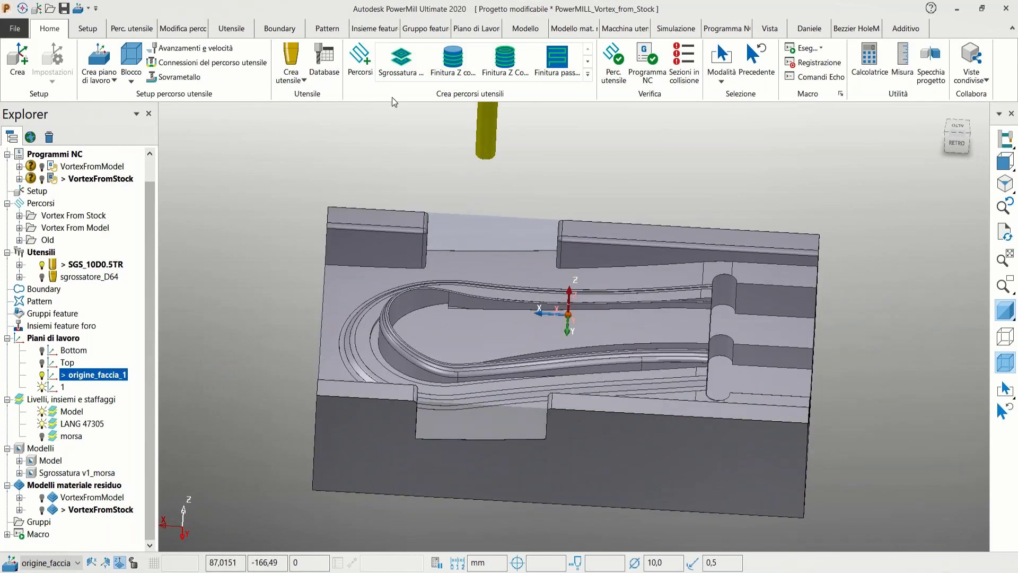
pyautogui.click(360, 64)
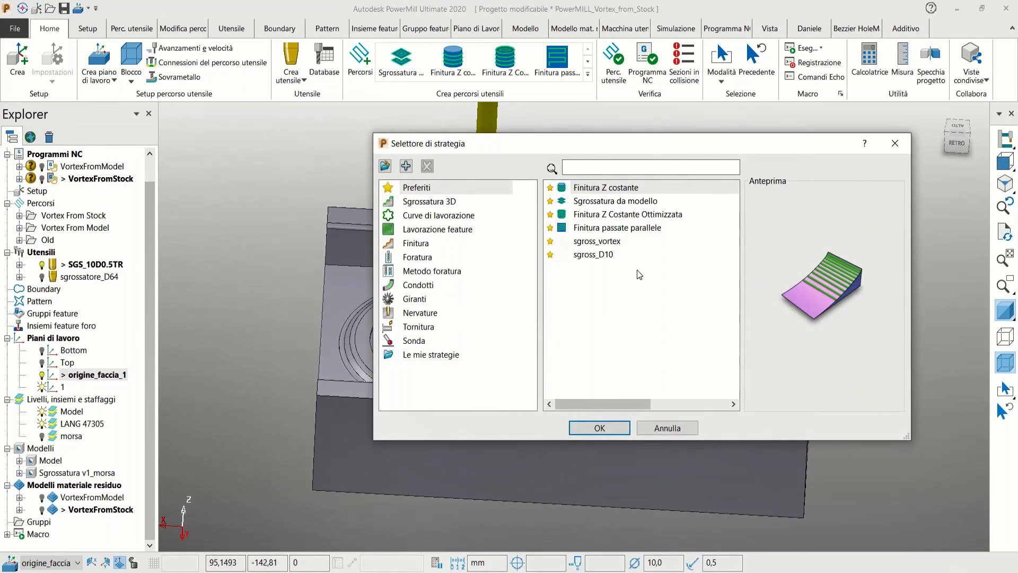
pyautogui.click(631, 256)
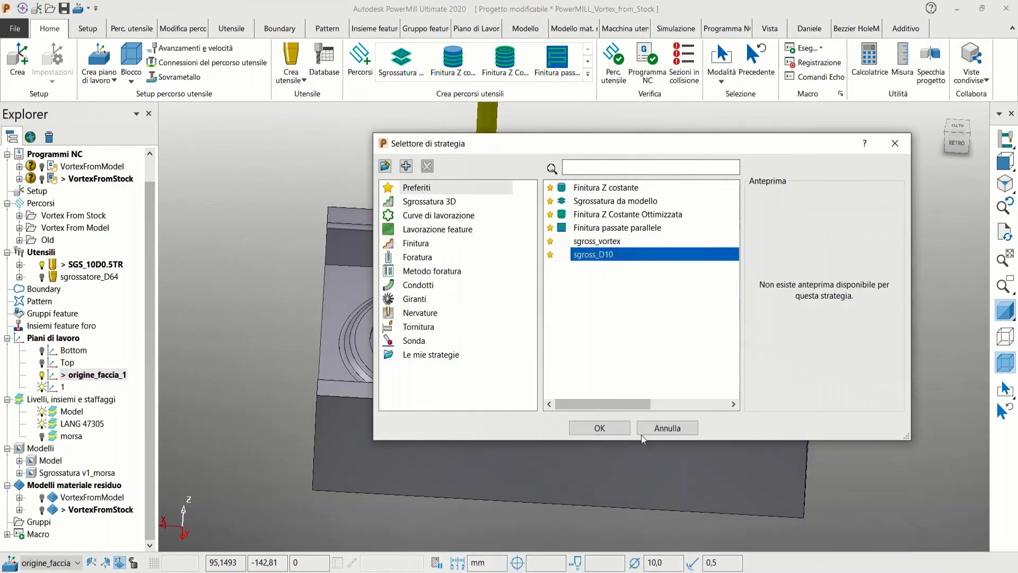
pyautogui.click(612, 428)
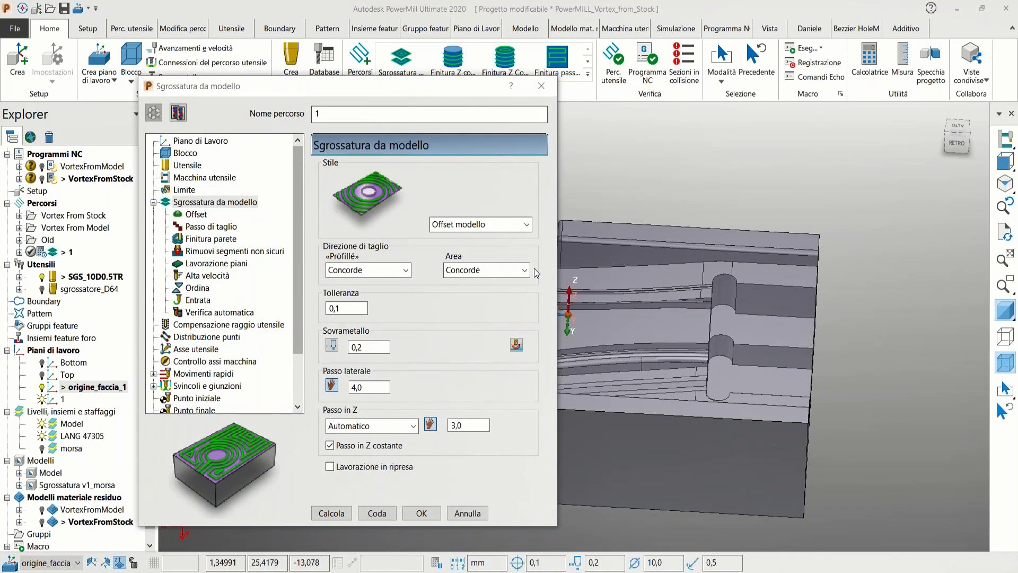
# Try to calculate the roughing toolpath with the Offset modello style
pyautogui.click(526, 224)
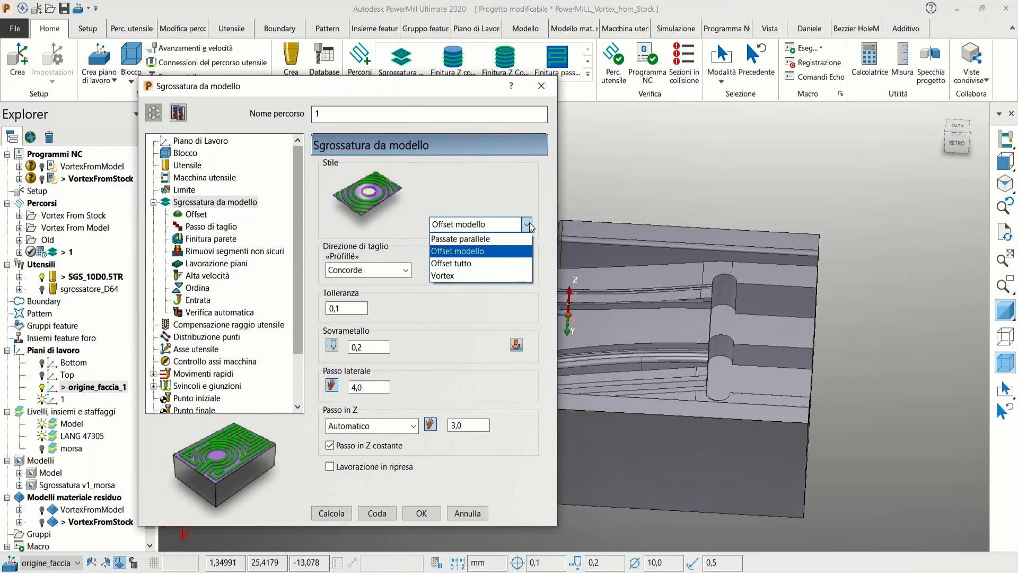
pyautogui.click(509, 251)
pyautogui.moveTo(657, 321); pyautogui.dragTo(619, 322, button='middle')
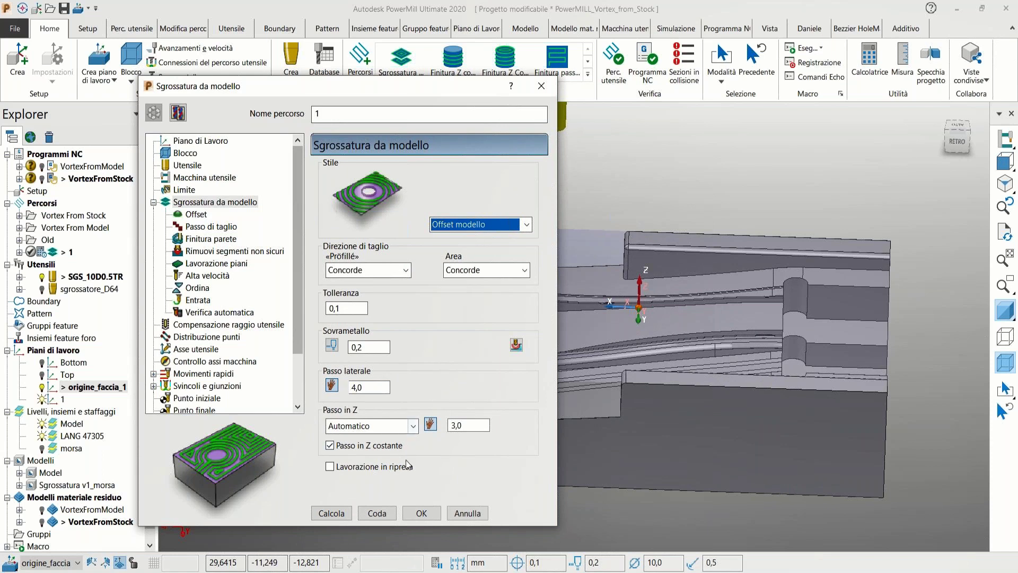
pyautogui.moveTo(655, 346); pyautogui.dragTo(660, 352, button='middle')
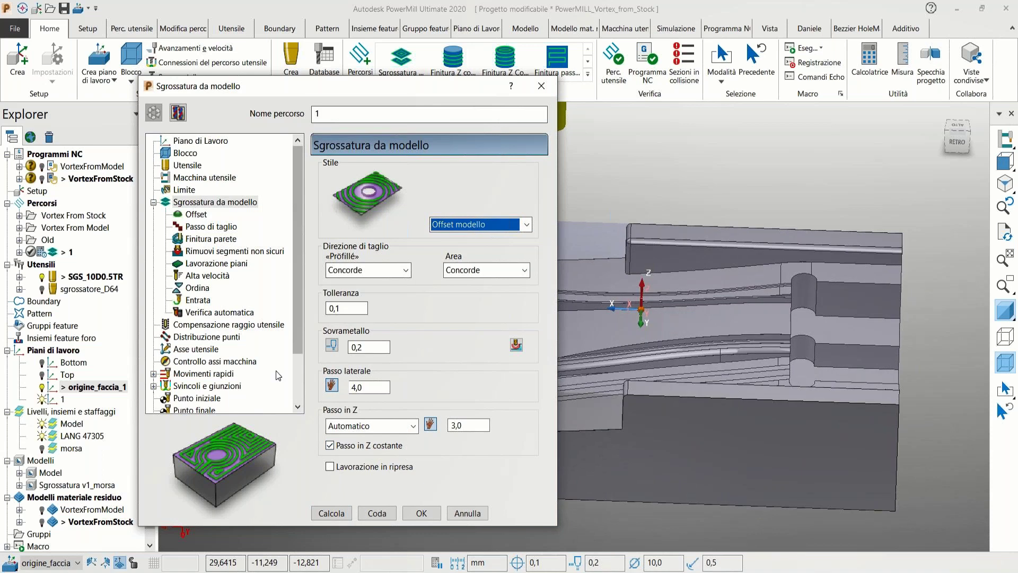
pyautogui.click(343, 513)
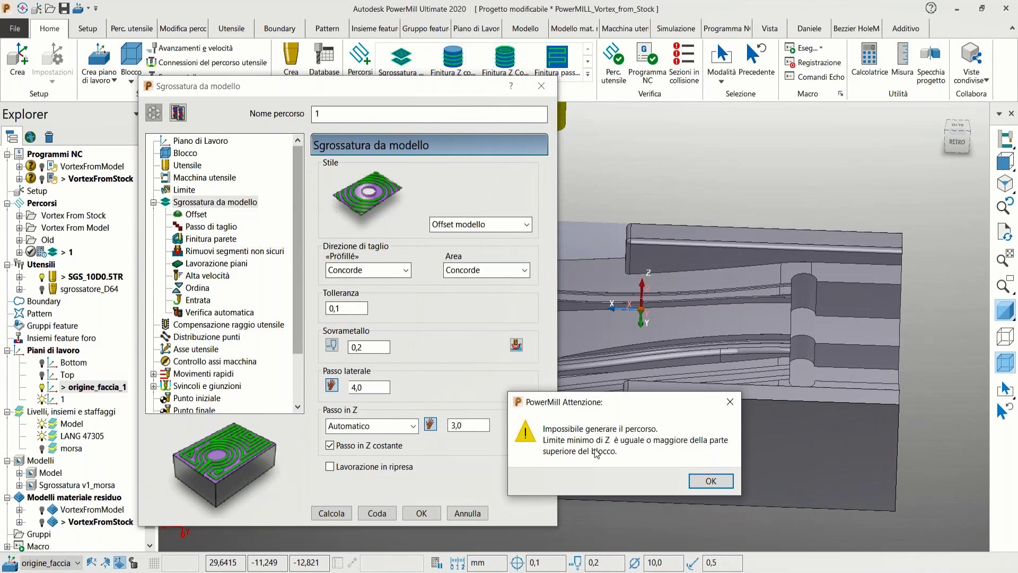
pyautogui.click(710, 480)
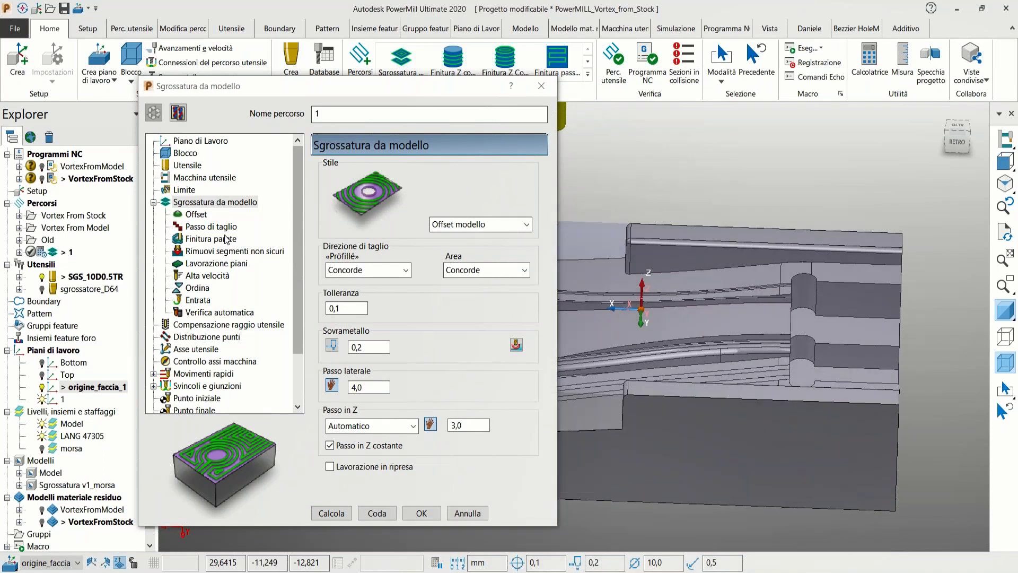
# Disable the toolpath's minimum Z limit and calculate the roughing toolpath
pyautogui.click(186, 191)
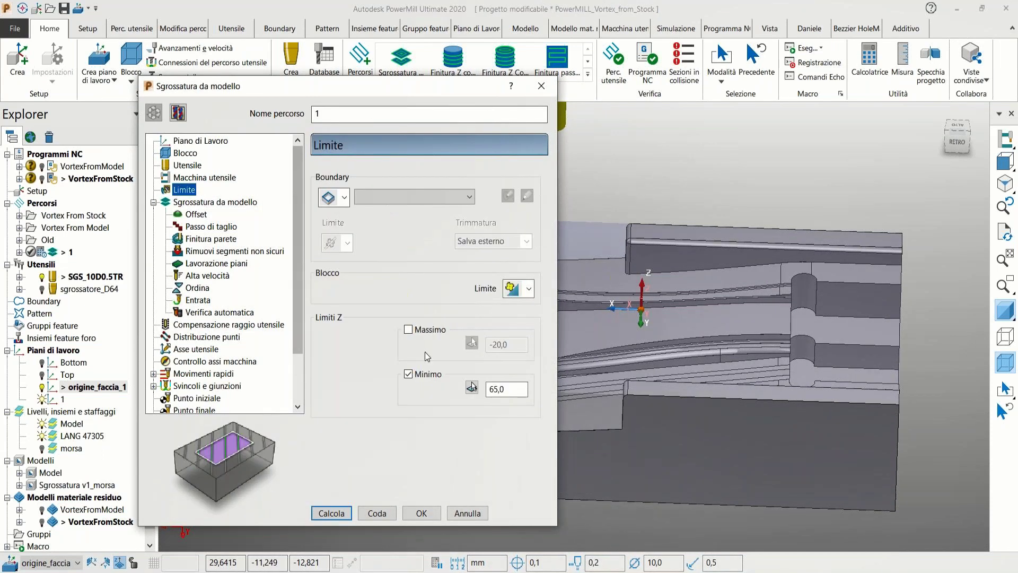
pyautogui.click(409, 374)
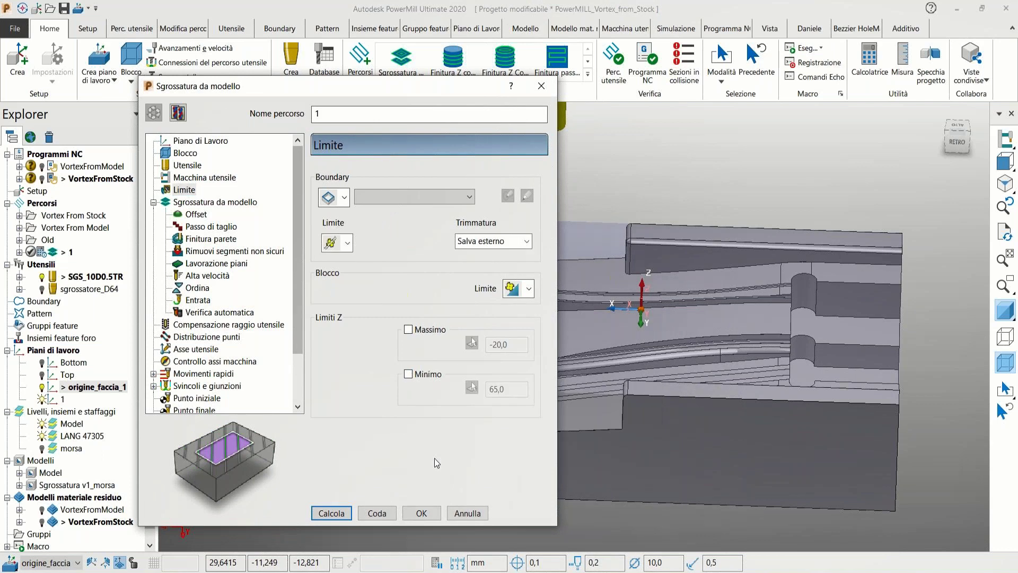
pyautogui.click(333, 517)
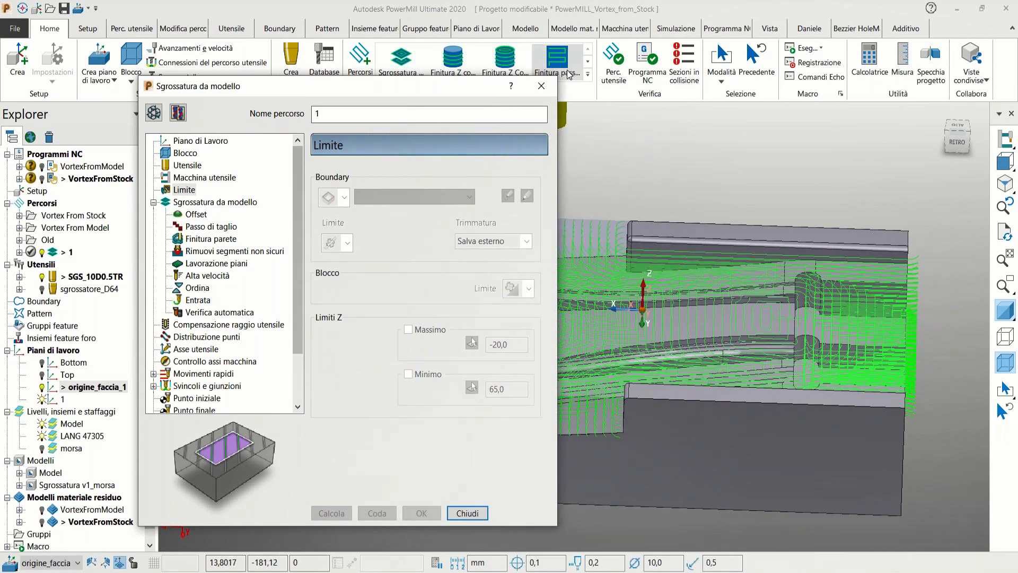
pyautogui.click(544, 87)
# Examine the toolpath by Z height, isolating the -14,47368 level around the part's stepped pockets
pyautogui.scroll(5, 851, 378)
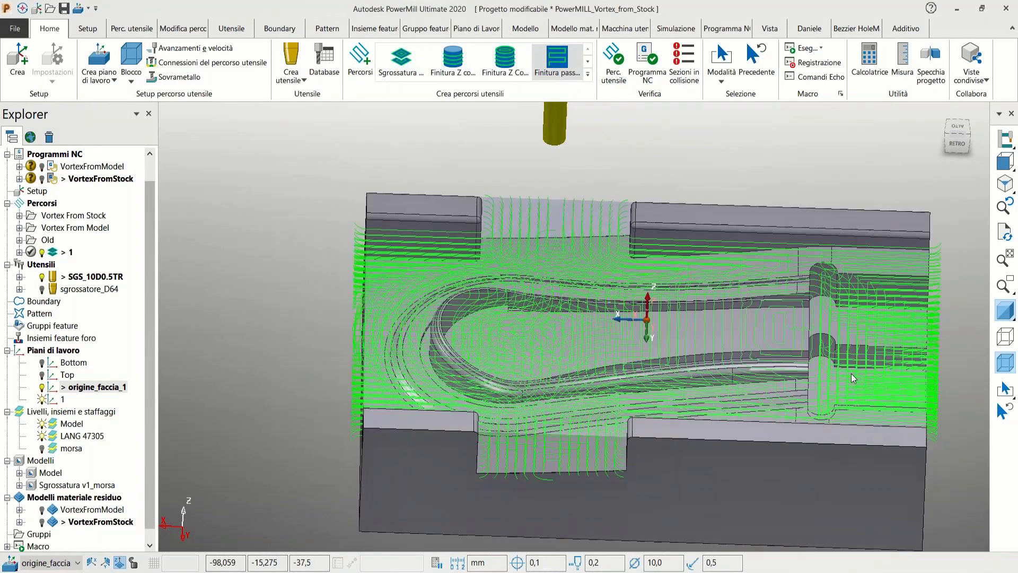
pyautogui.scroll(4, 851, 373)
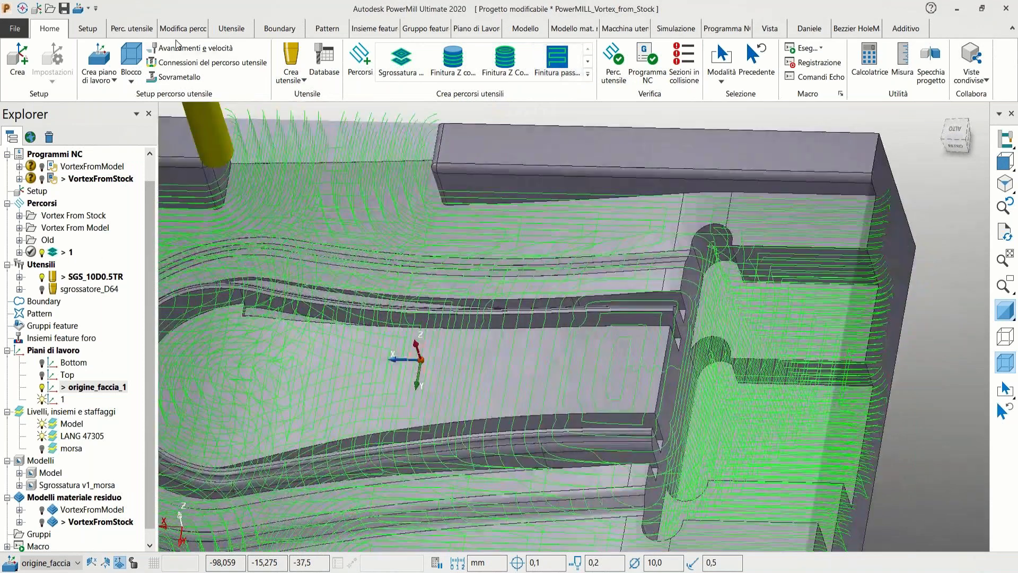
pyautogui.click(140, 33)
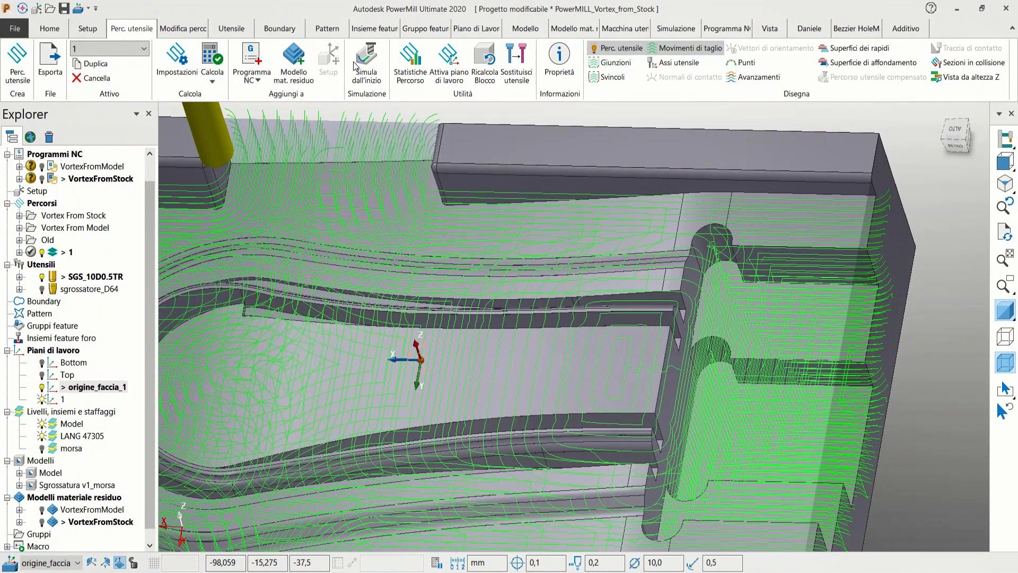
pyautogui.click(952, 79)
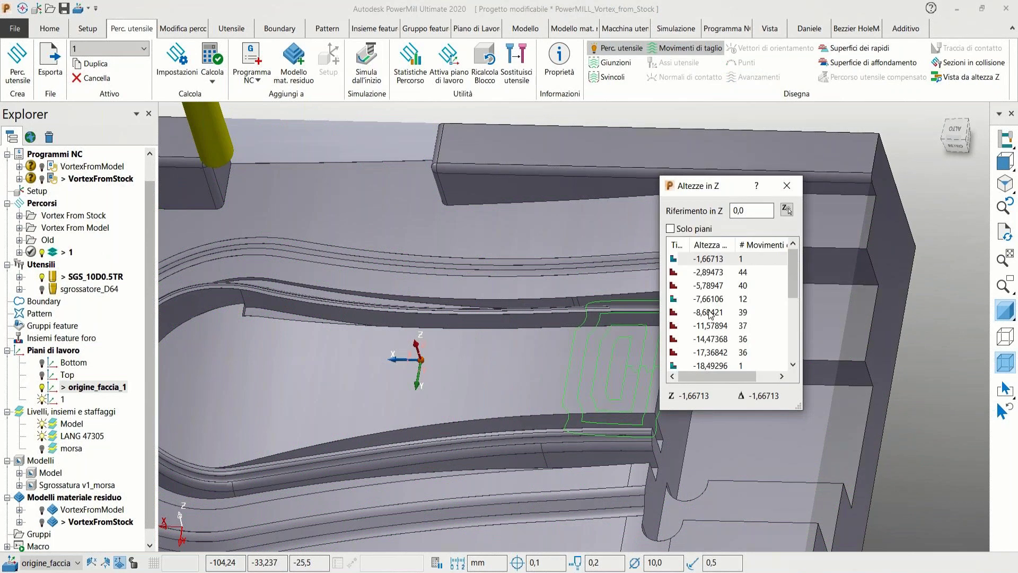
pyautogui.click(714, 339)
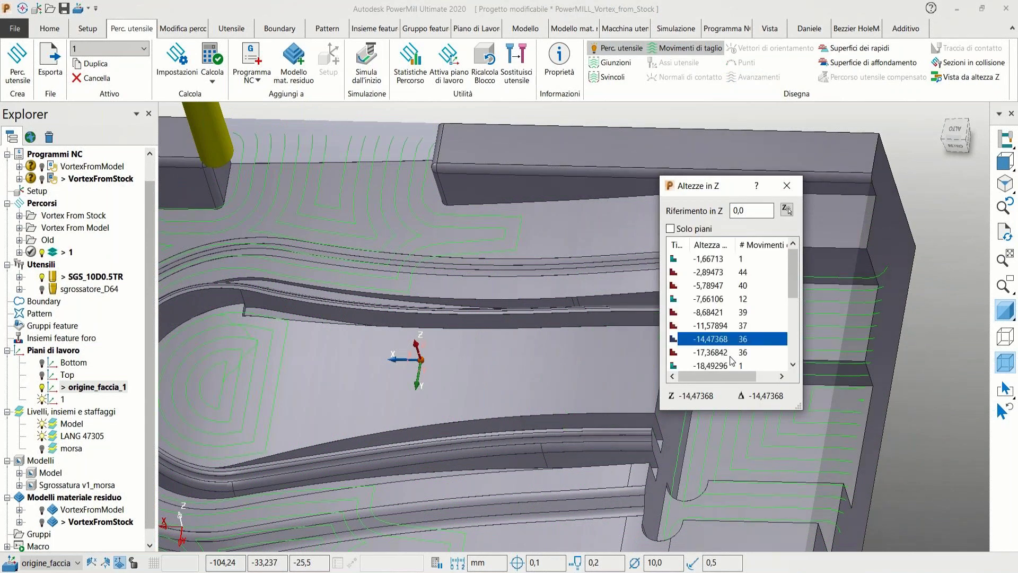
pyautogui.moveTo(720, 185); pyautogui.dragTo(504, 197)
pyautogui.scroll(4, 839, 335)
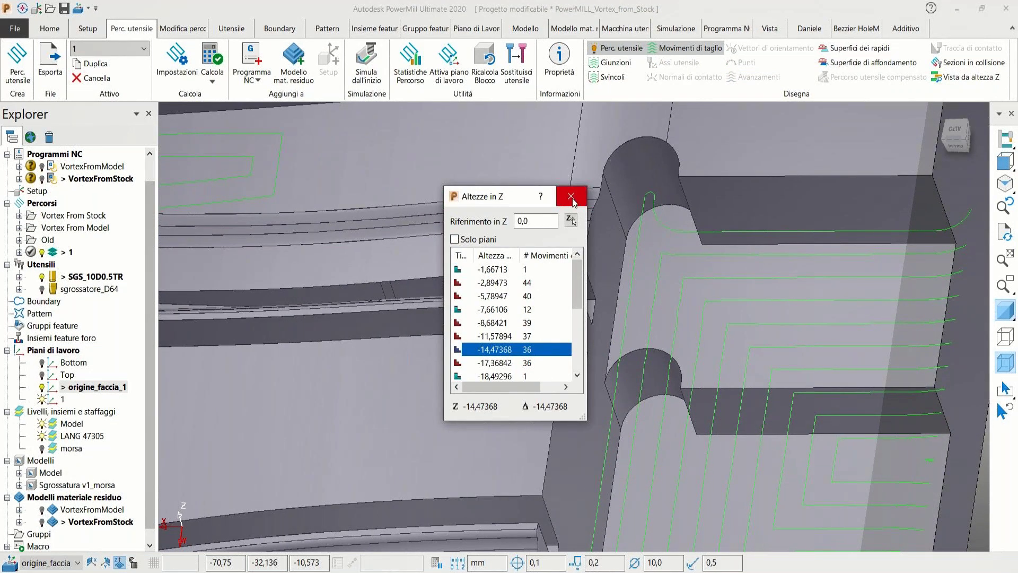
pyautogui.click(572, 197)
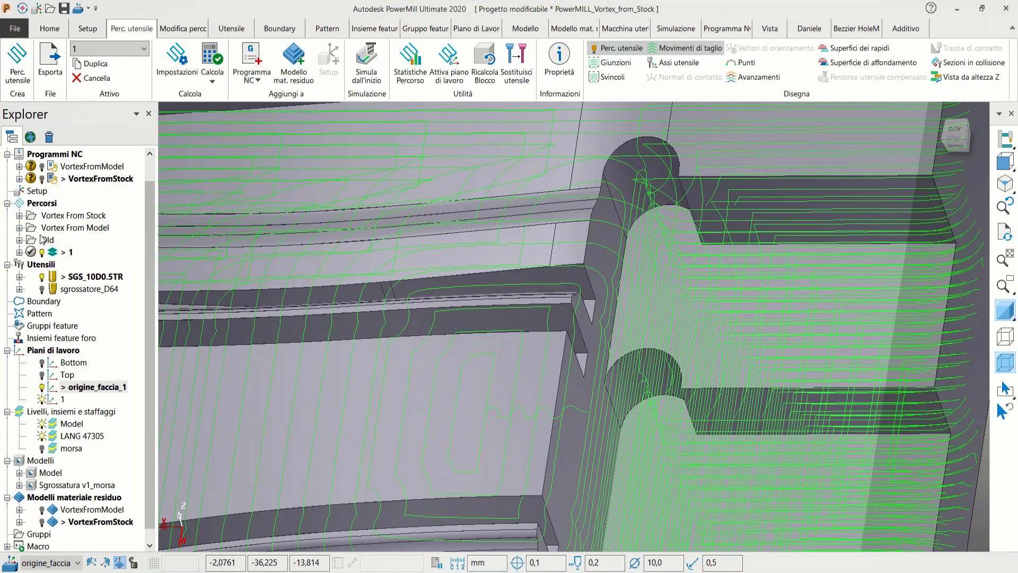
# Reopen toolpath 1 for editing, enable high-speed corner rounding (Angoli di raccordo) with radius 0,516, and recalculate it
pyautogui.rightClick(63, 253)
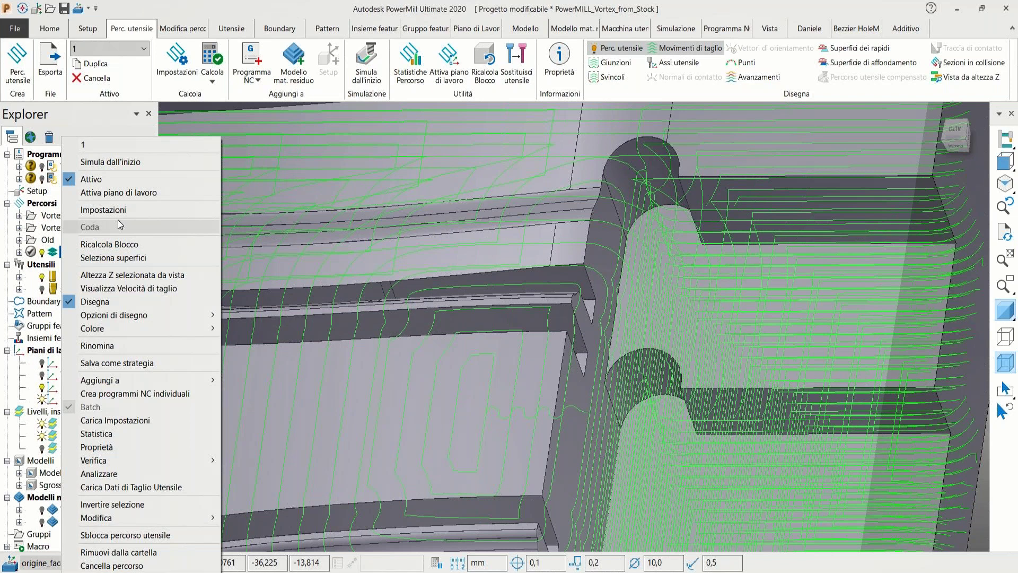
pyautogui.click(115, 210)
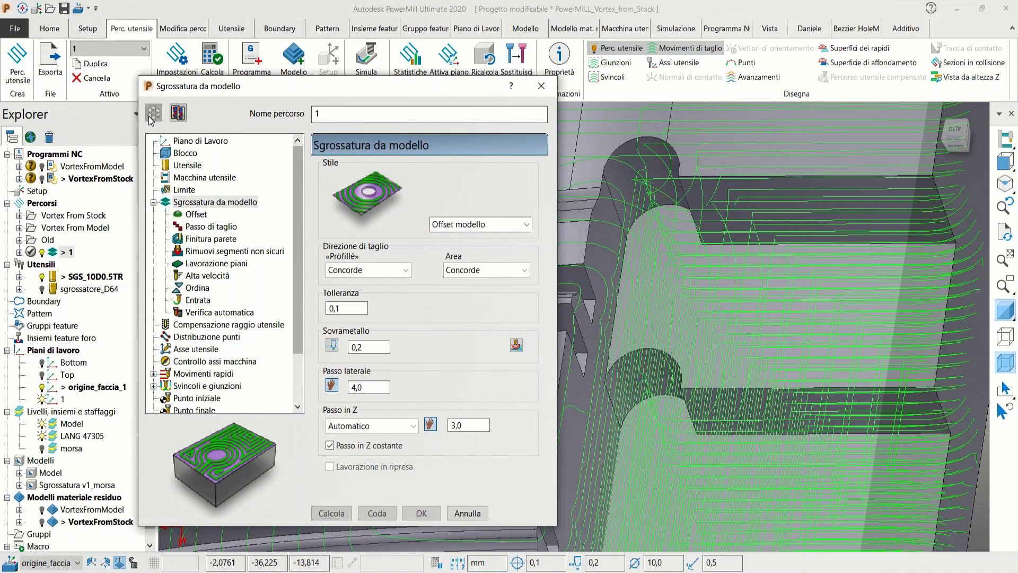
pyautogui.click(193, 275)
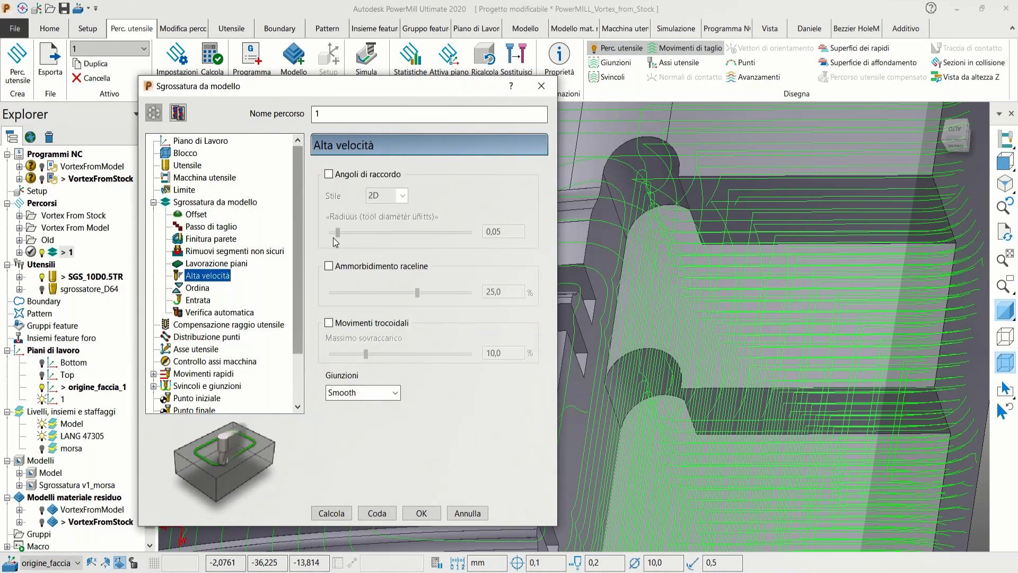
pyautogui.click(329, 175)
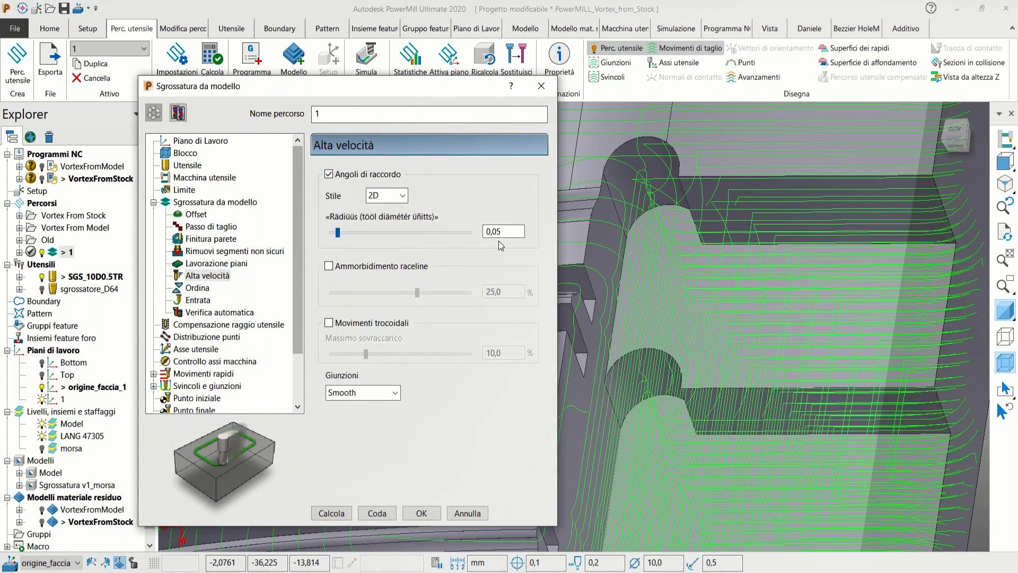
pyautogui.moveTo(339, 232); pyautogui.dragTo(404, 242)
pyautogui.click(332, 513)
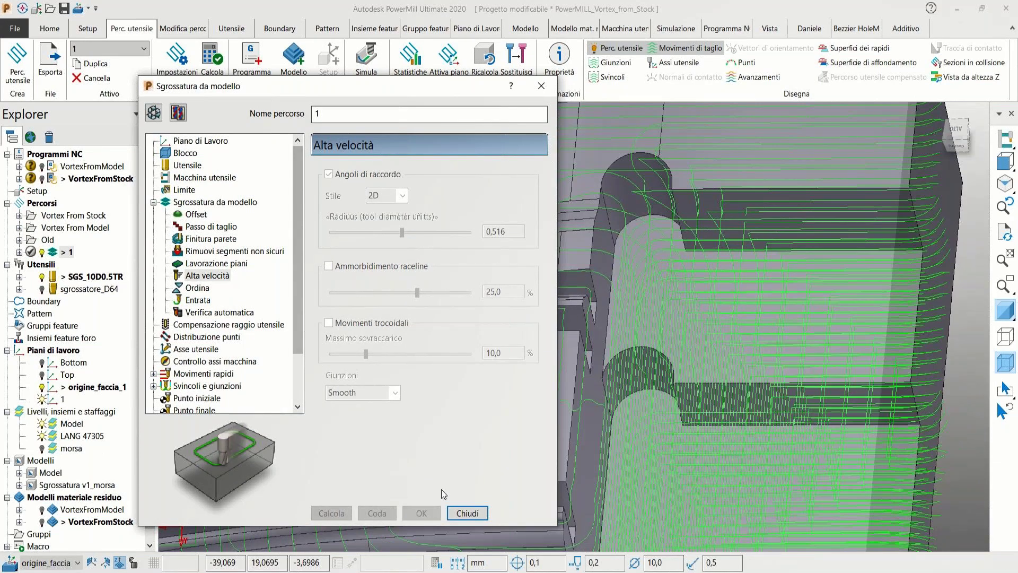
pyautogui.click(467, 513)
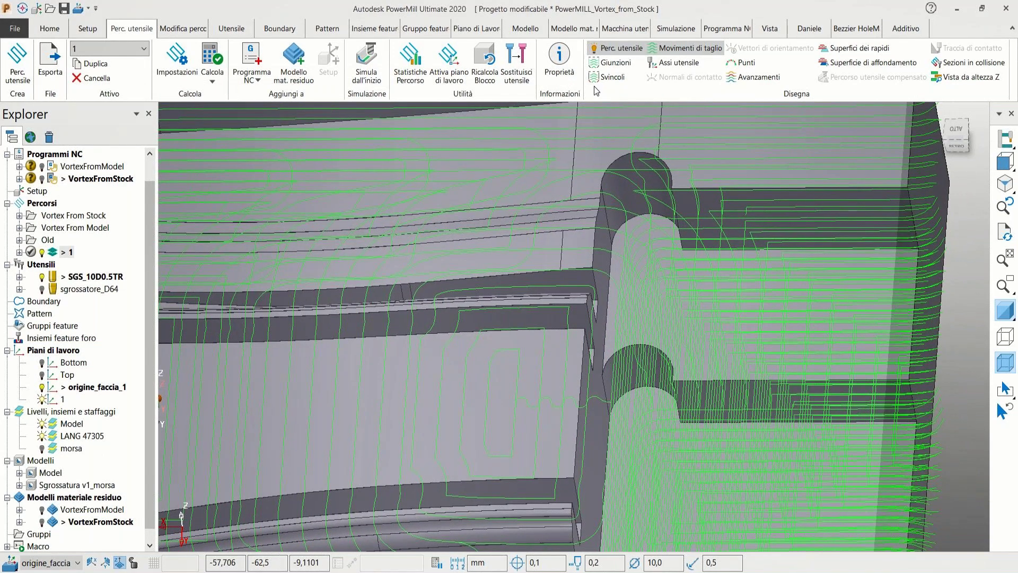
# Examine the rounded corners of the recalculated toolpath at the -14,47368 Z level around the stepped pockets
pyautogui.click(965, 76)
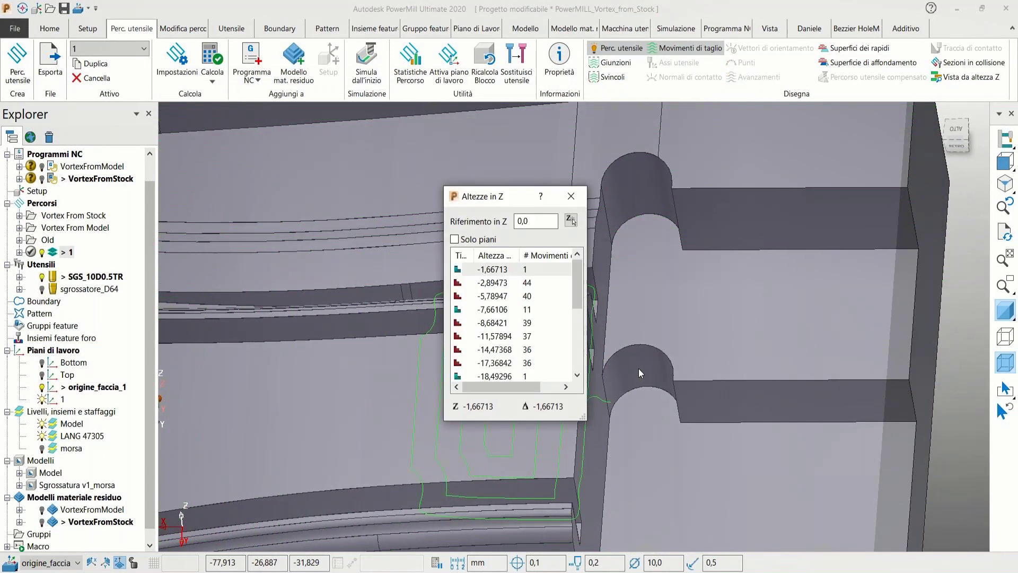
pyautogui.click(502, 350)
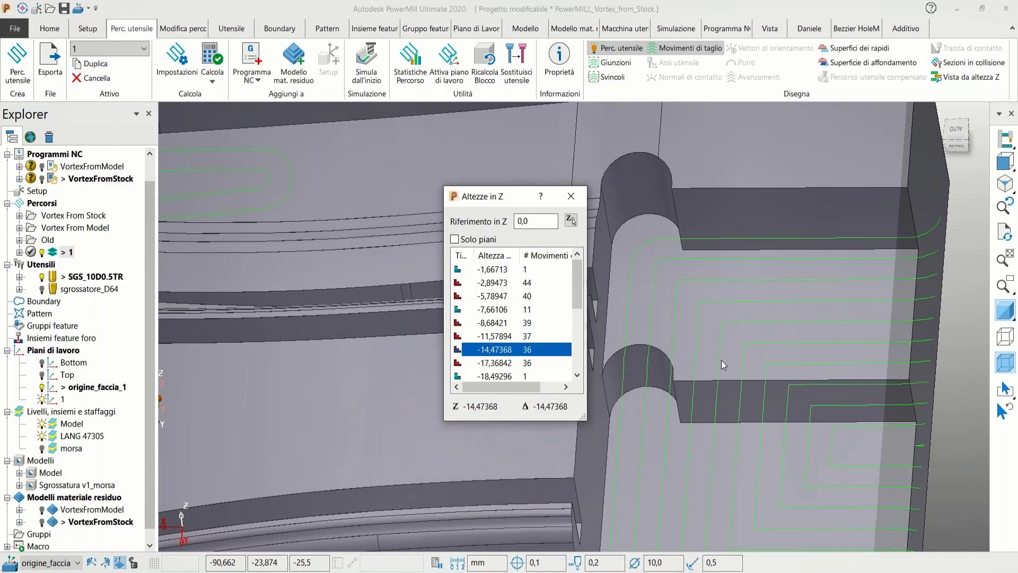
pyautogui.scroll(3, 694, 284)
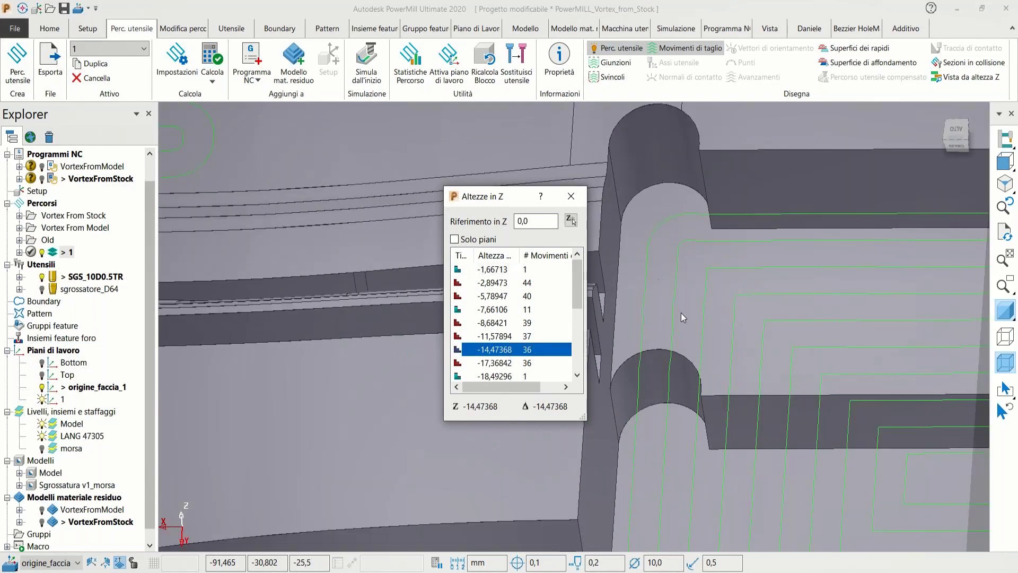
pyautogui.scroll(5, 681, 312)
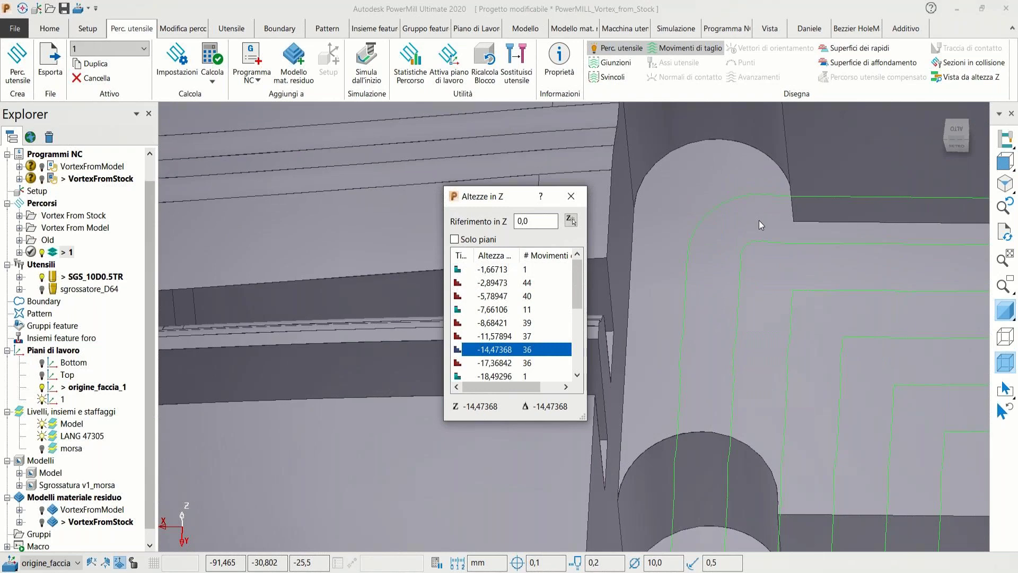
pyautogui.scroll(-2, 753, 231)
pyautogui.moveTo(734, 315); pyautogui.dragTo(612, 358, button='middle')
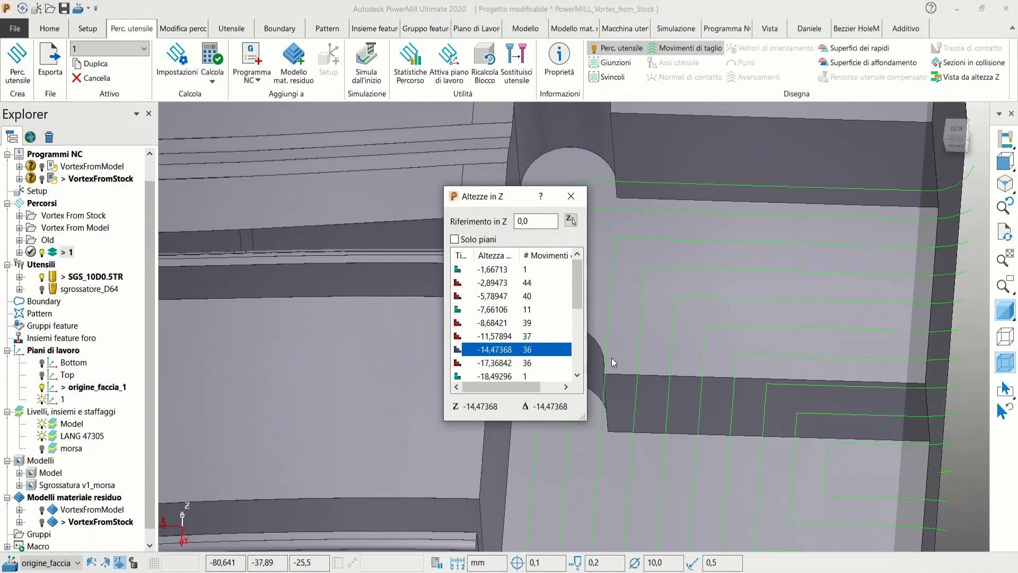
pyautogui.click(571, 195)
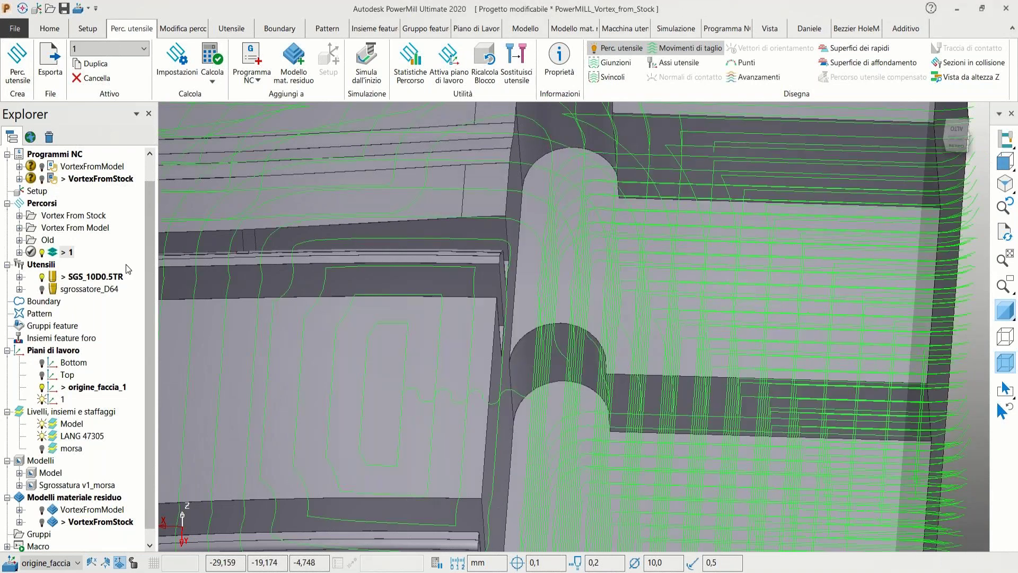
# Reopen toolpath 1 for editing, enable raceline smoothing (Ammorbidimento raceline) at 30,12 %, and recalculate it
pyautogui.rightClick(69, 252)
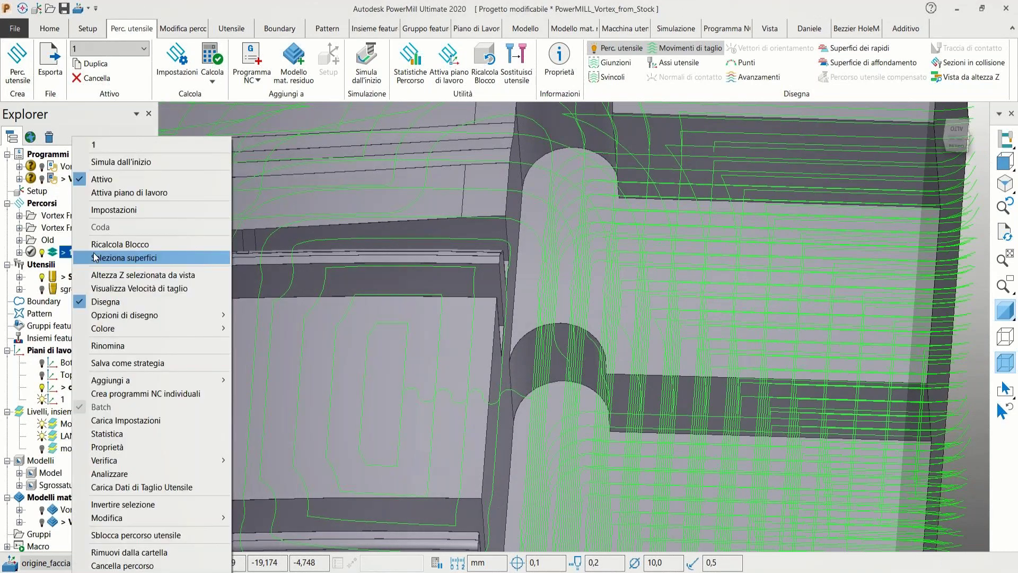
pyautogui.click(138, 209)
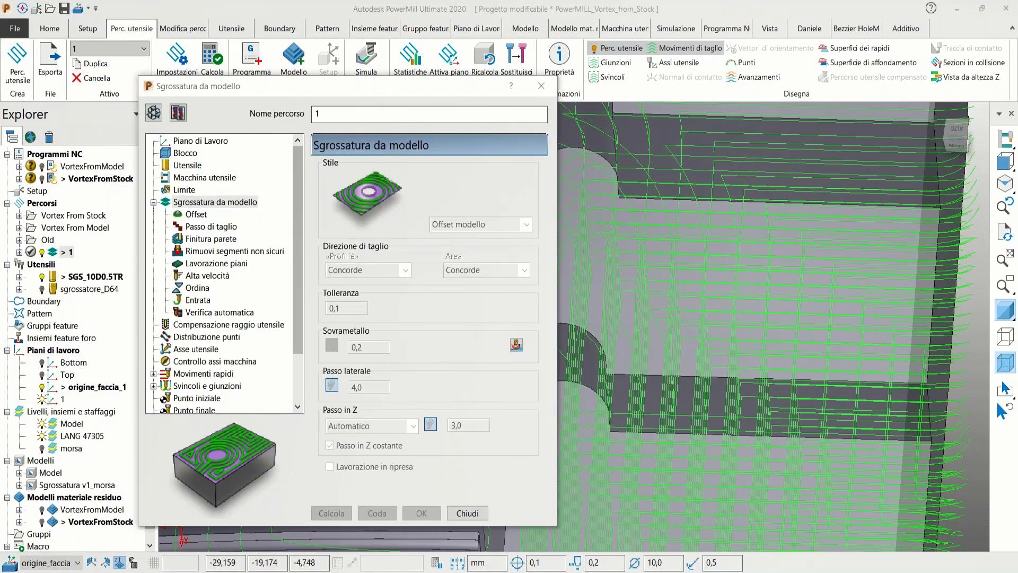
pyautogui.click(153, 113)
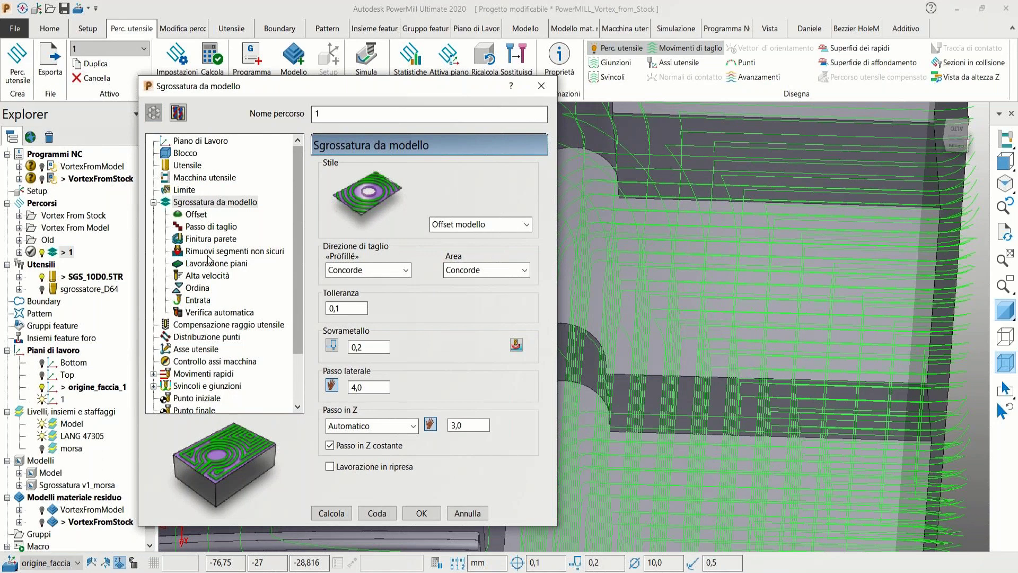
pyautogui.click(212, 275)
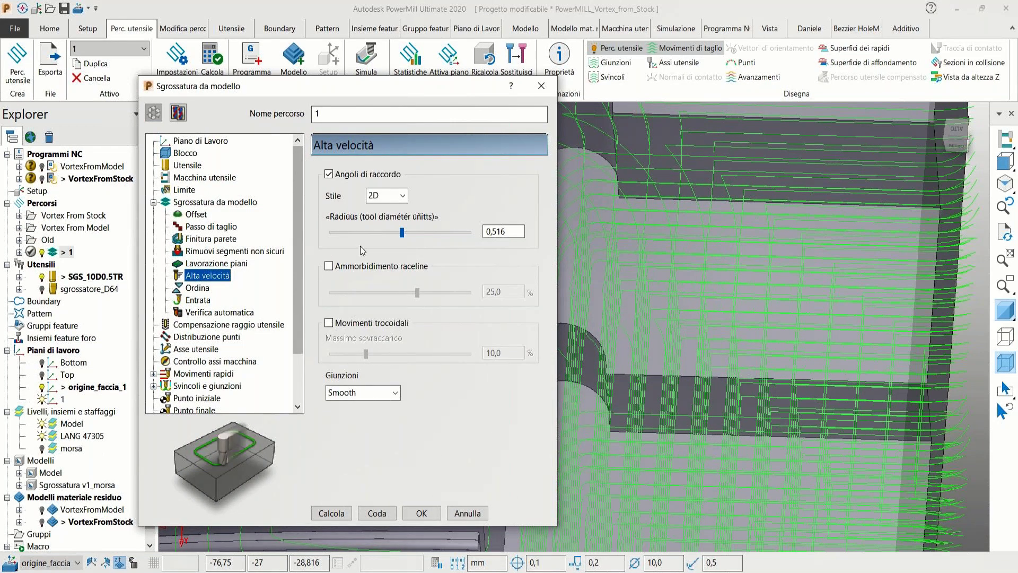
pyautogui.click(329, 266)
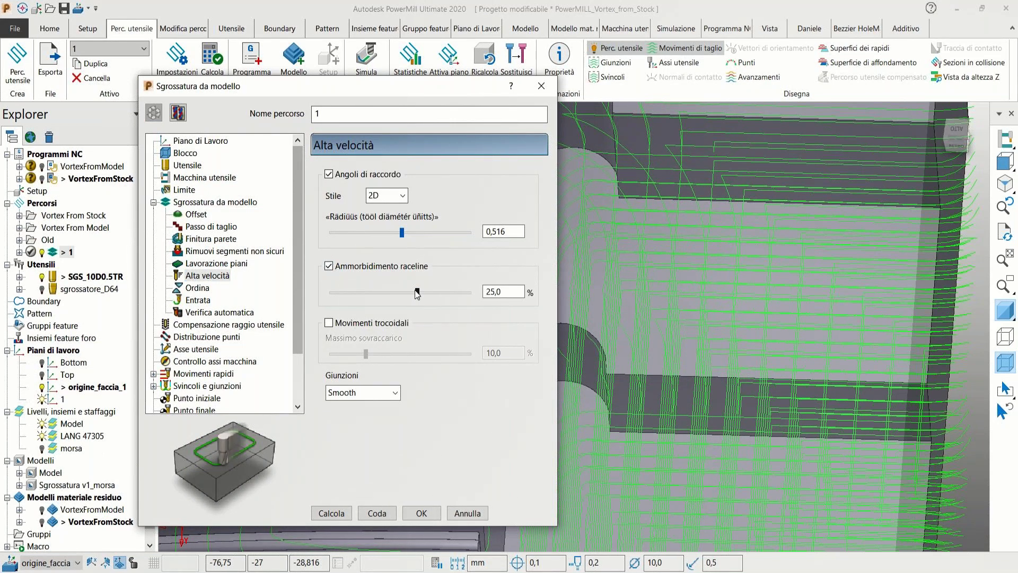
pyautogui.moveTo(416, 291); pyautogui.dragTo(434, 292)
pyautogui.click(333, 514)
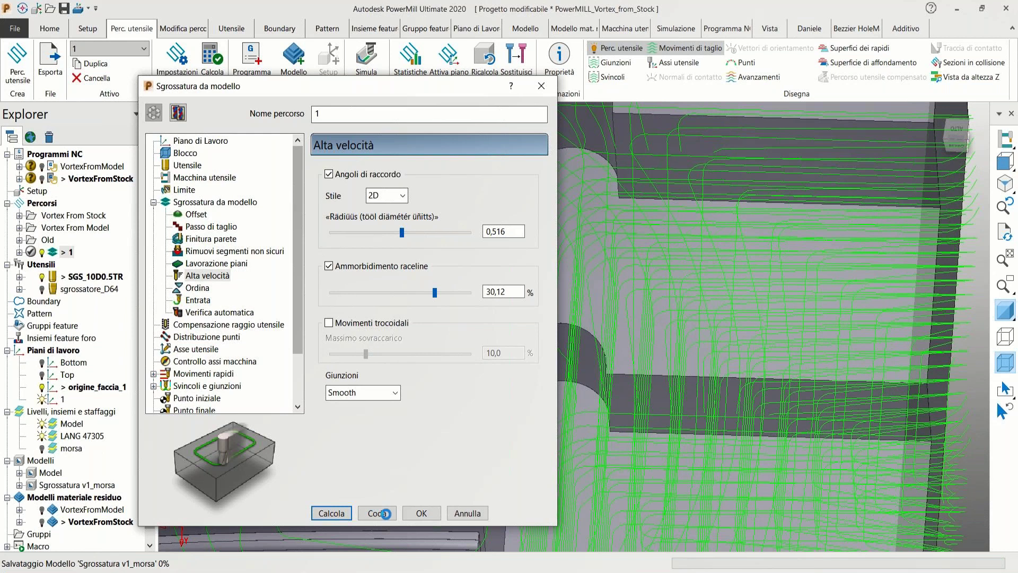
pyautogui.click(467, 513)
# Examine the smoothed toolpath by Z height at levels -17,36842, -11,57894 and -14,47368, around the stepped pockets and curved groove
pyautogui.moveTo(329, 168); pyautogui.dragTo(305, 140, button='middle')
pyautogui.click(964, 77)
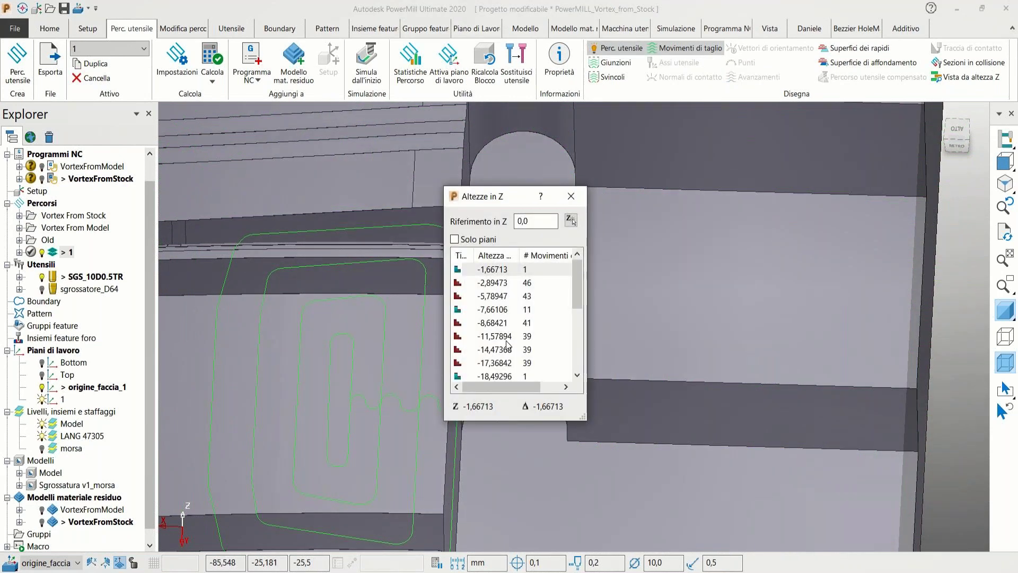
pyautogui.click(491, 363)
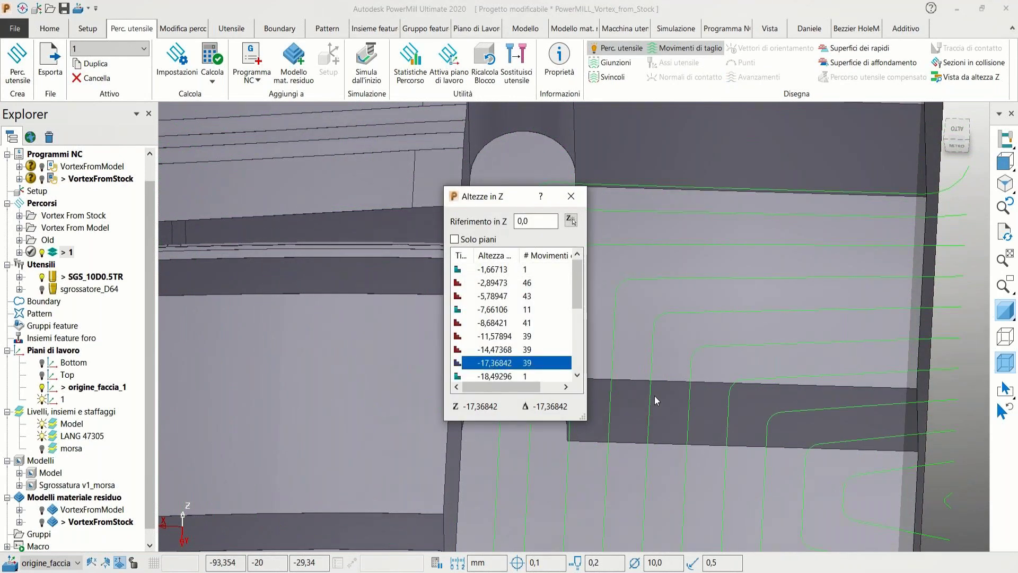
pyautogui.moveTo(496, 197); pyautogui.dragTo(245, 162)
pyautogui.scroll(-3, 484, 236)
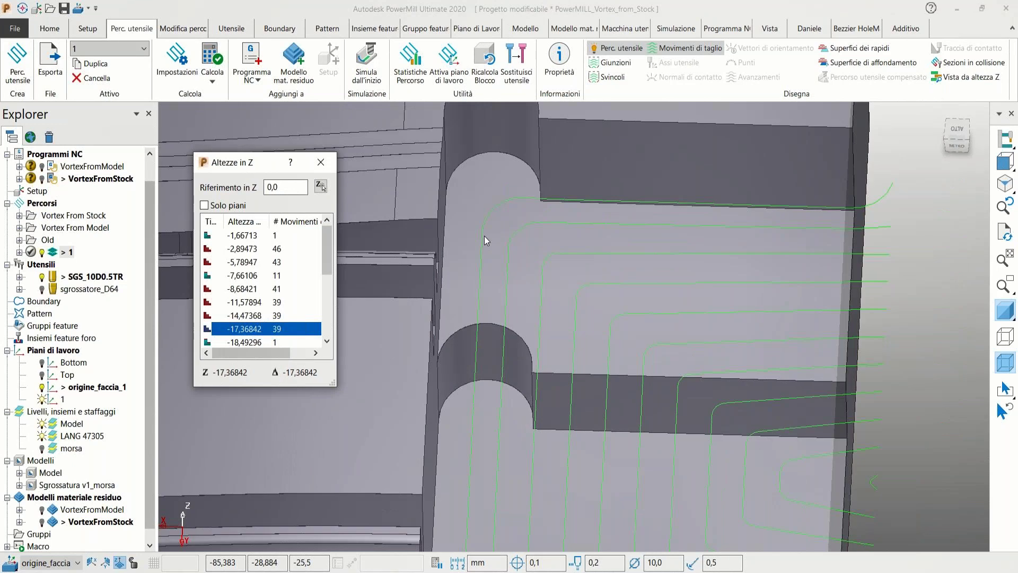
pyautogui.moveTo(528, 281); pyautogui.dragTo(495, 317, button='middle')
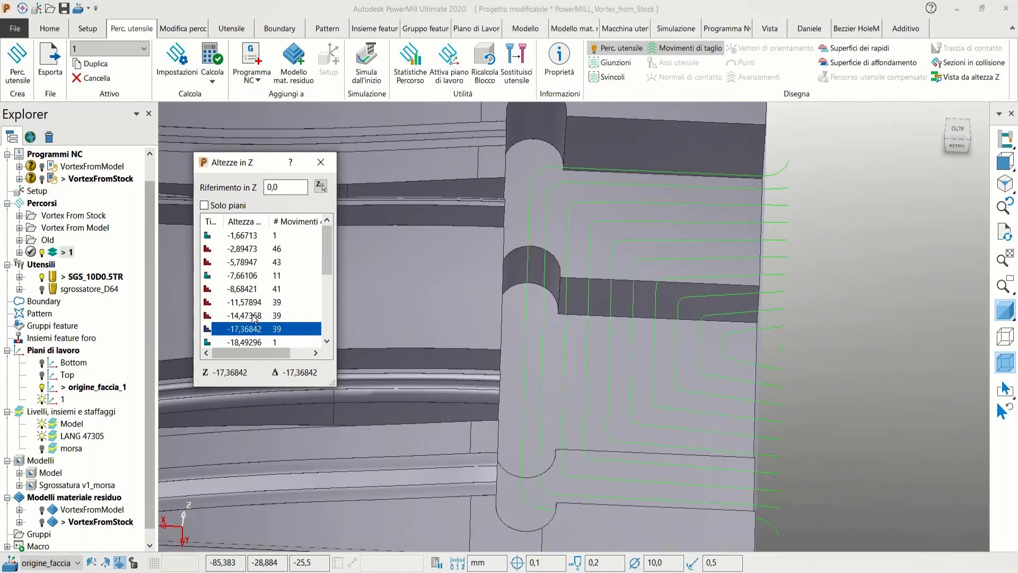
pyautogui.click(238, 304)
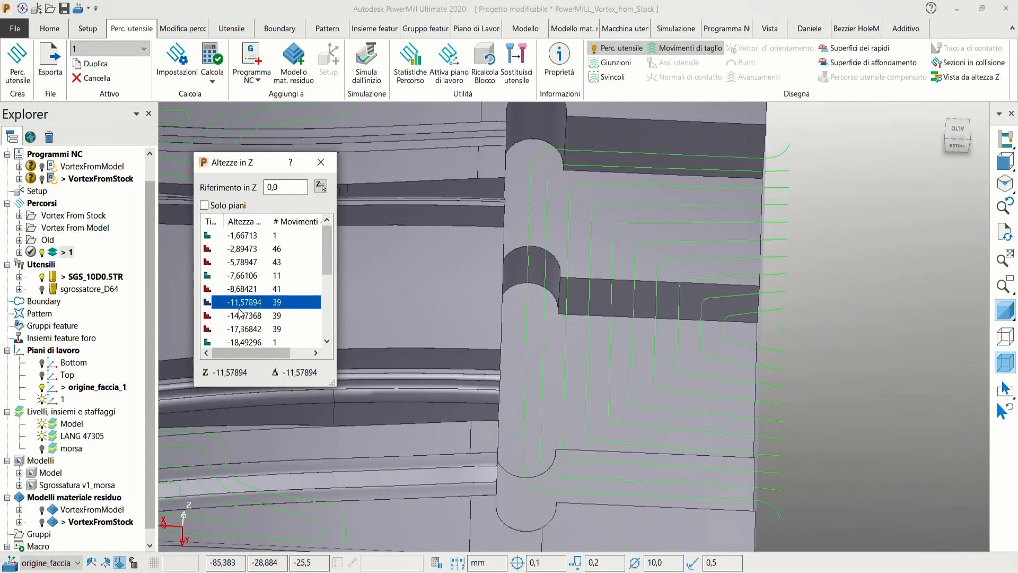
pyautogui.click(242, 316)
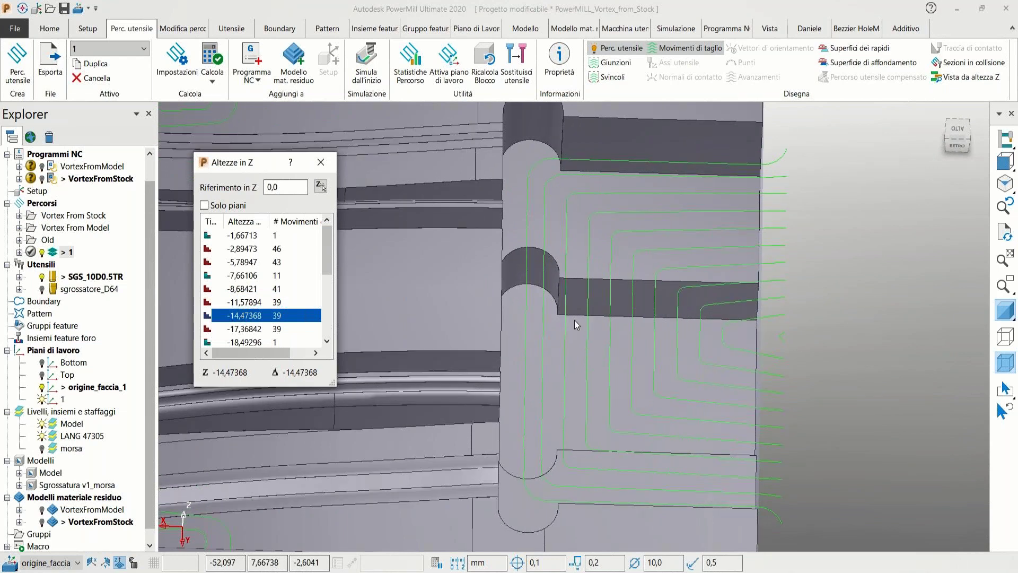
pyautogui.scroll(-3, 608, 321)
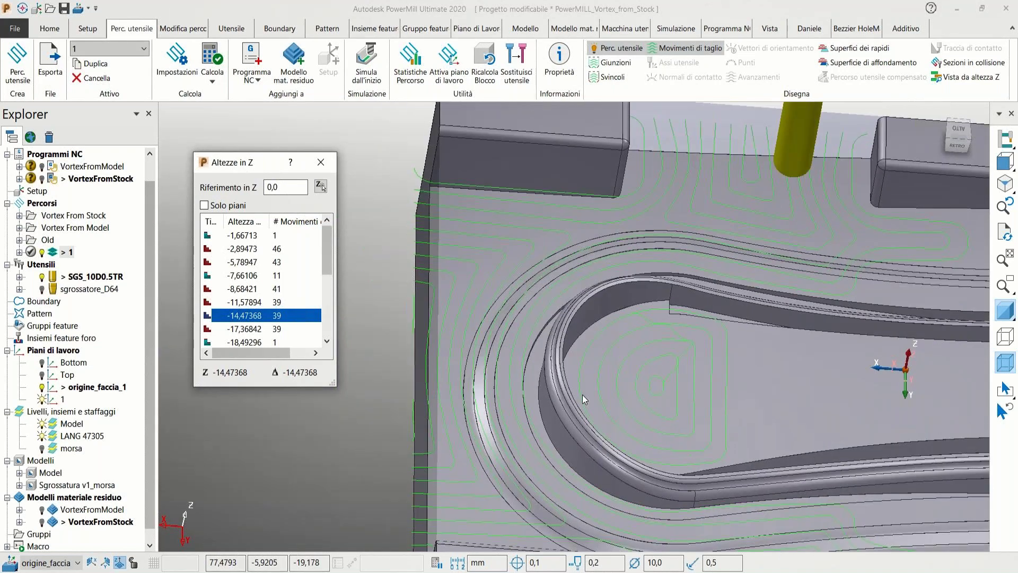
pyautogui.moveTo(548, 344); pyautogui.dragTo(539, 340, button='middle')
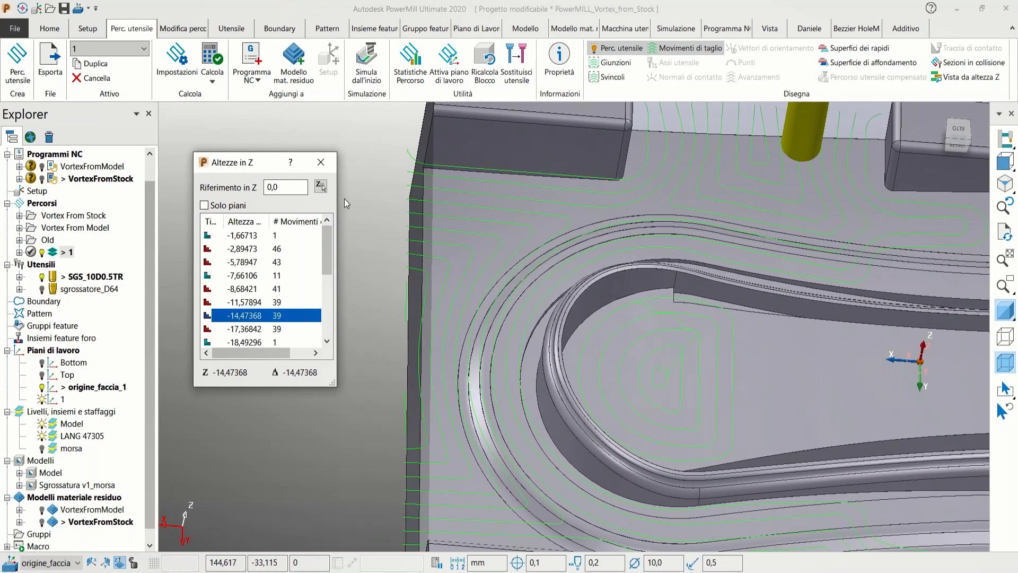
pyautogui.click(323, 162)
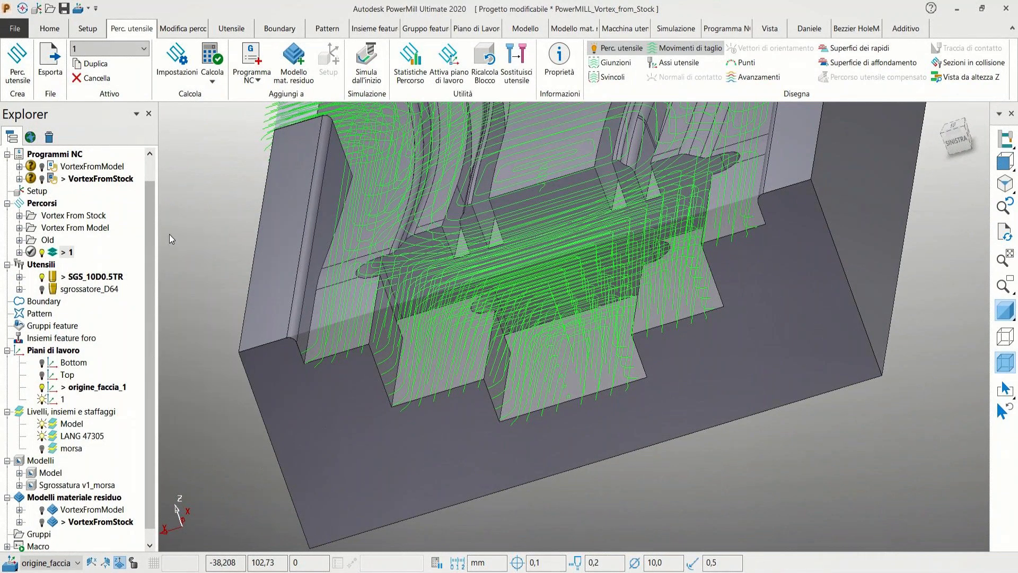
# Rename toolpath 1 as sgrossatura_tradizionale and widen the Explorer to fit the full name
pyautogui.click(69, 253)
pyautogui.click(72, 252)
pyautogui.write('sgrossatura_')
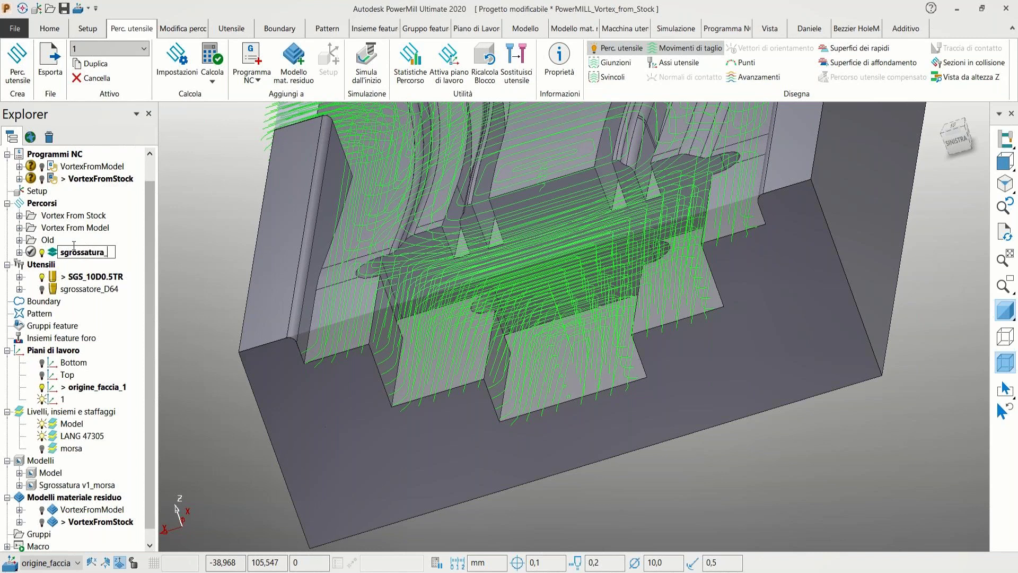
pyautogui.write('tradizionale')
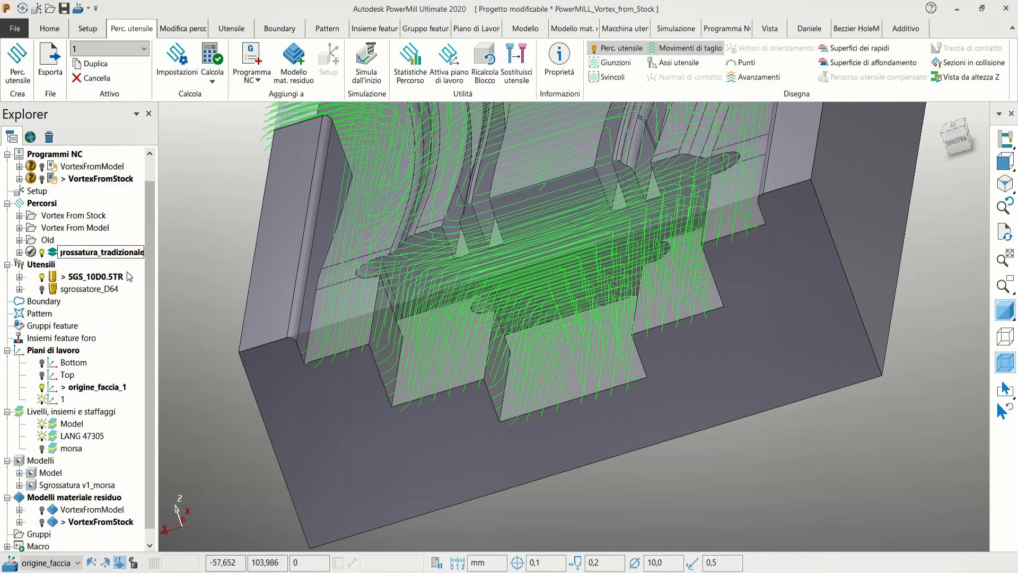
pyautogui.click(117, 323)
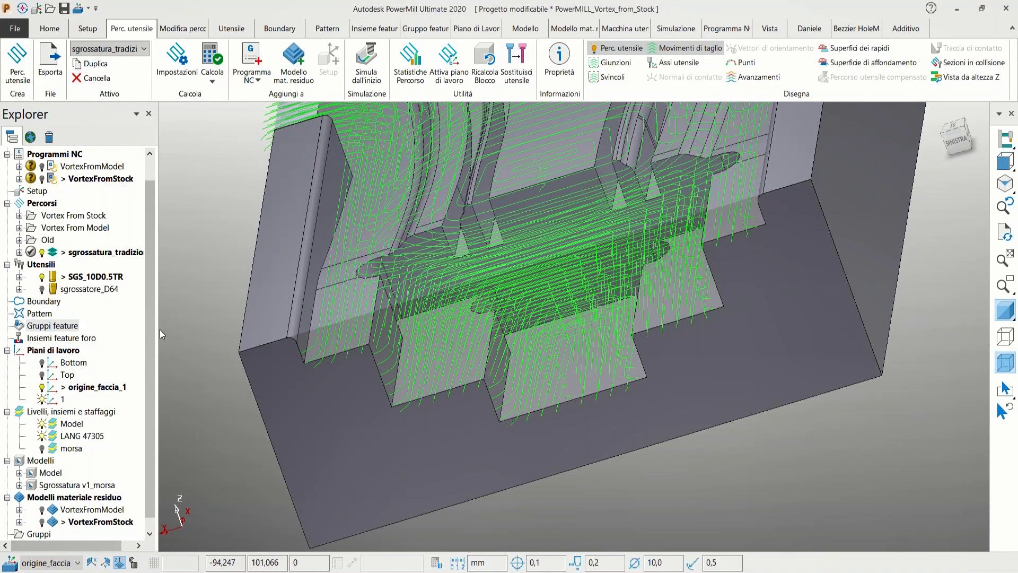
pyautogui.moveTo(160, 329); pyautogui.dragTo(215, 330)
pyautogui.scroll(-1, 572, 275)
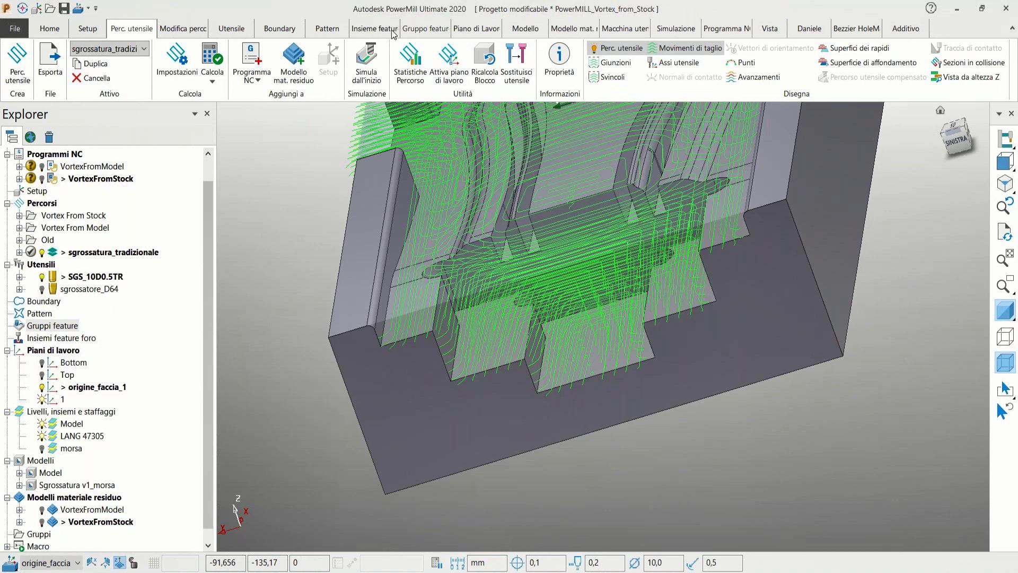
# Create a toolpath from the favourite strategy sgross_vortex, keeping the Vortex style with a 1,0 stepover, and calculate it
pyautogui.click(49, 29)
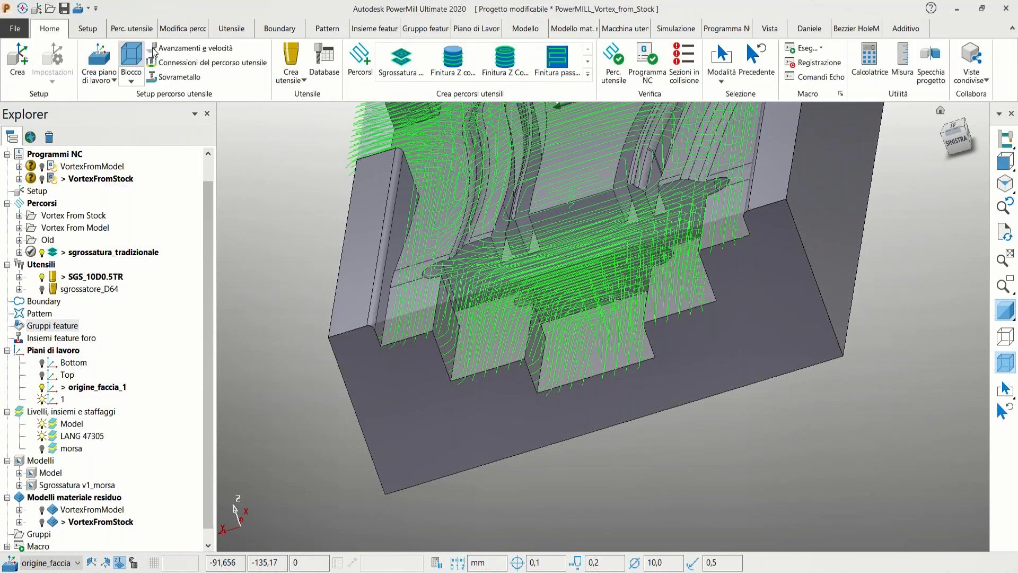
pyautogui.click(368, 69)
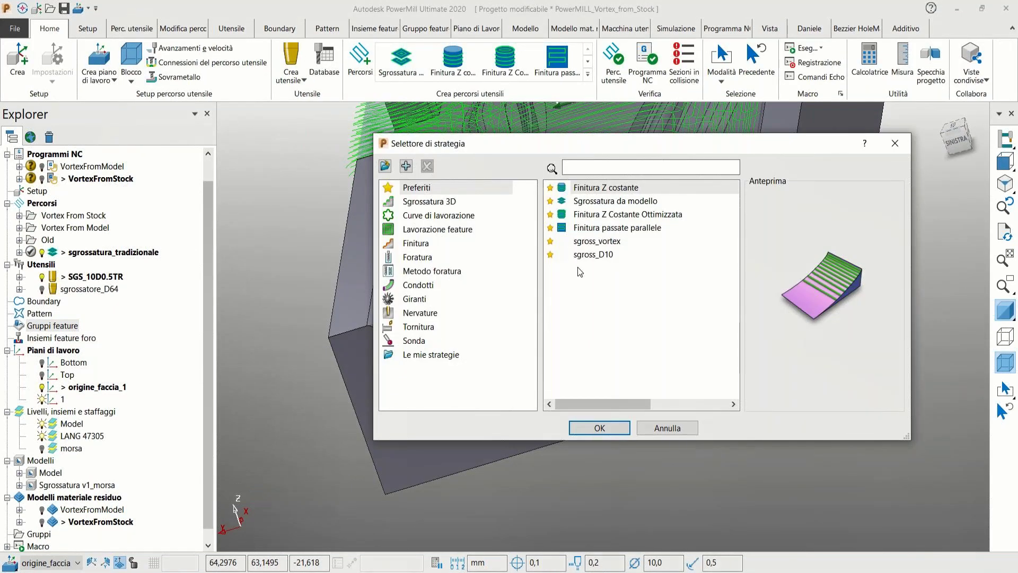
pyautogui.click(604, 241)
pyautogui.click(599, 427)
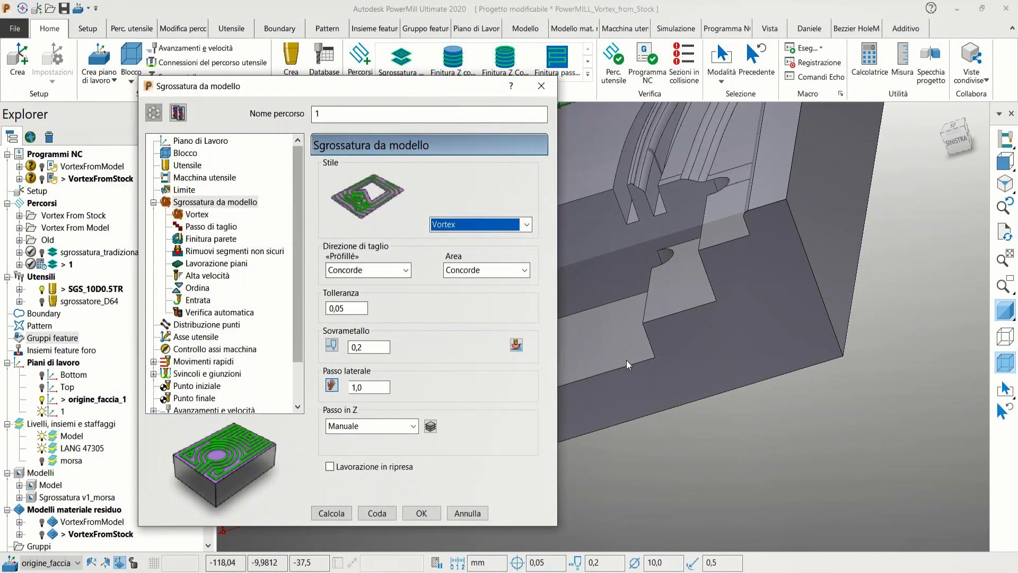
pyautogui.click(372, 388)
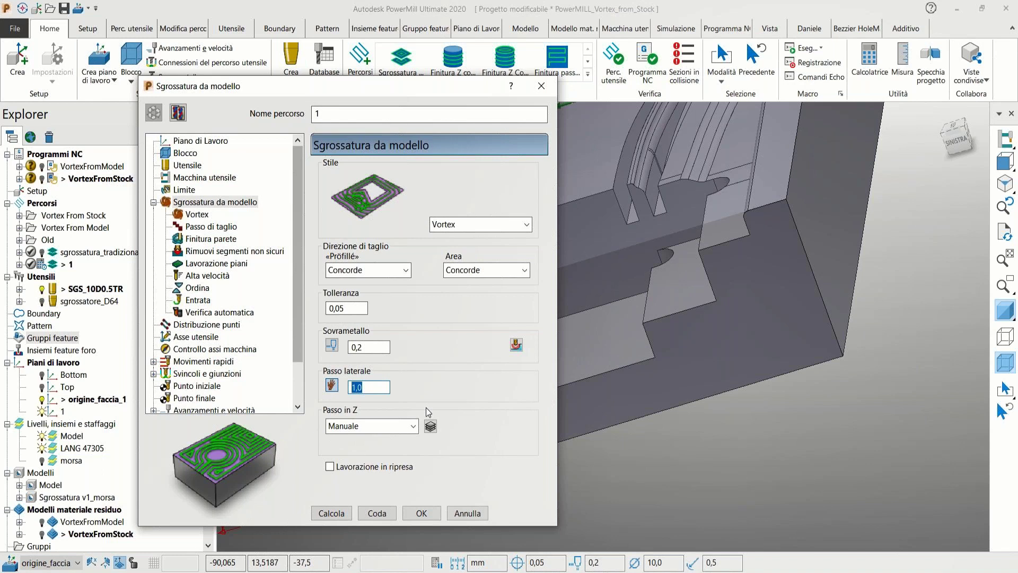
pyautogui.click(336, 512)
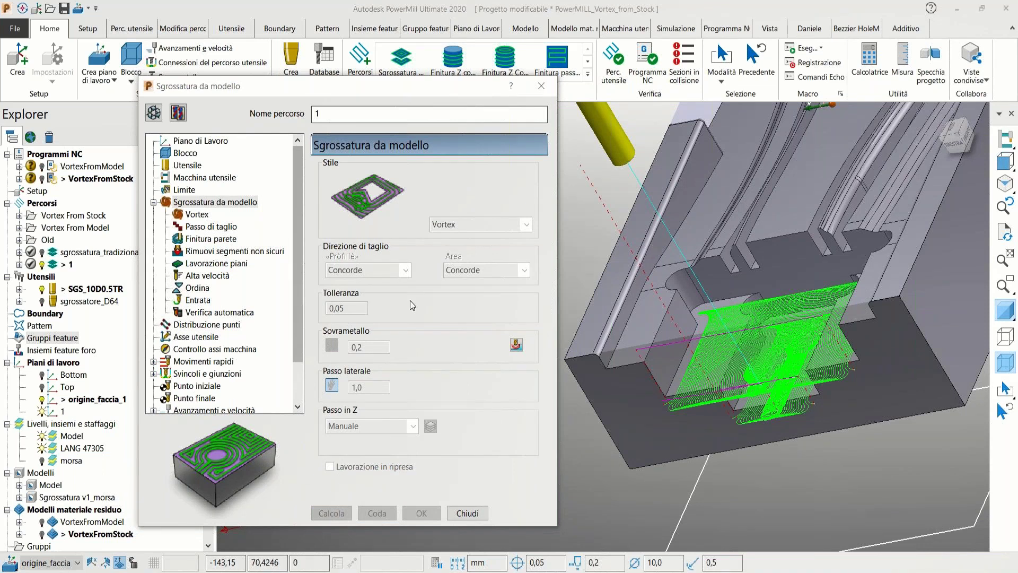
pyautogui.click(472, 514)
# Run a simulation of the Vortex toolpath from its start, viewing the stepped pockets from the open side
pyautogui.moveTo(698, 398); pyautogui.dragTo(766, 412, button='middle')
pyautogui.scroll(2, 765, 414)
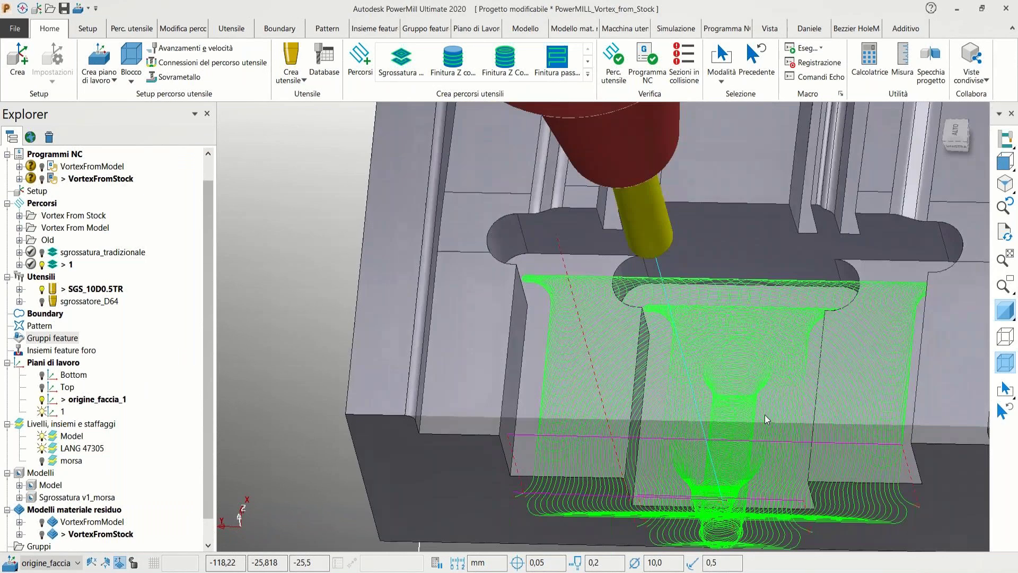
pyautogui.hotkey('ctrl', '4')
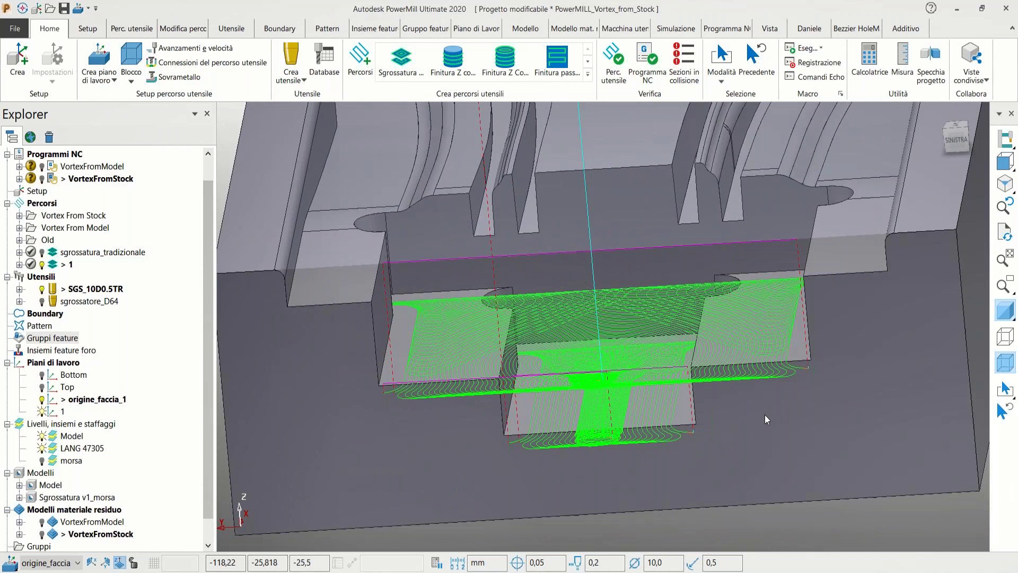
pyautogui.rightClick(67, 264)
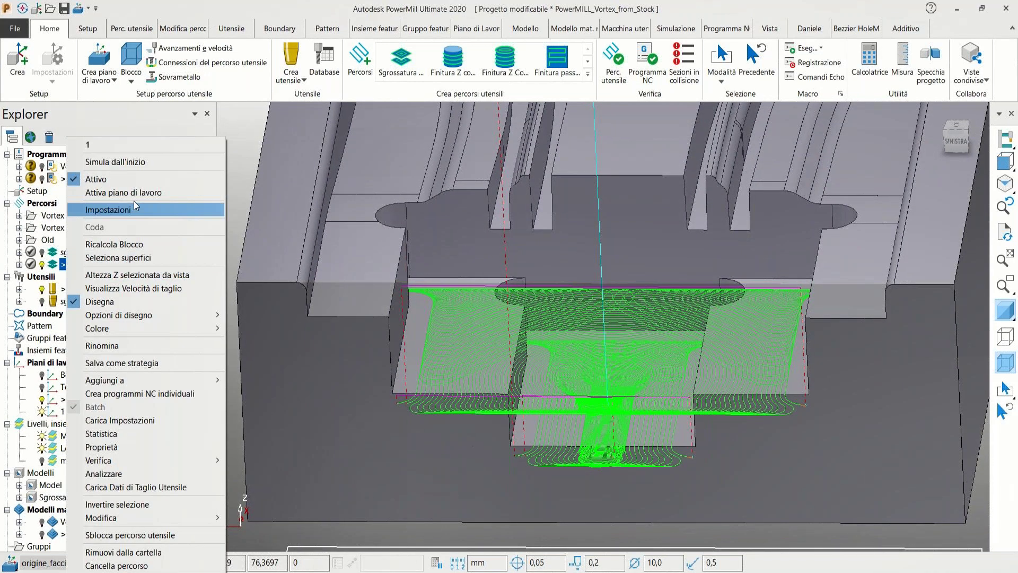
pyautogui.click(135, 166)
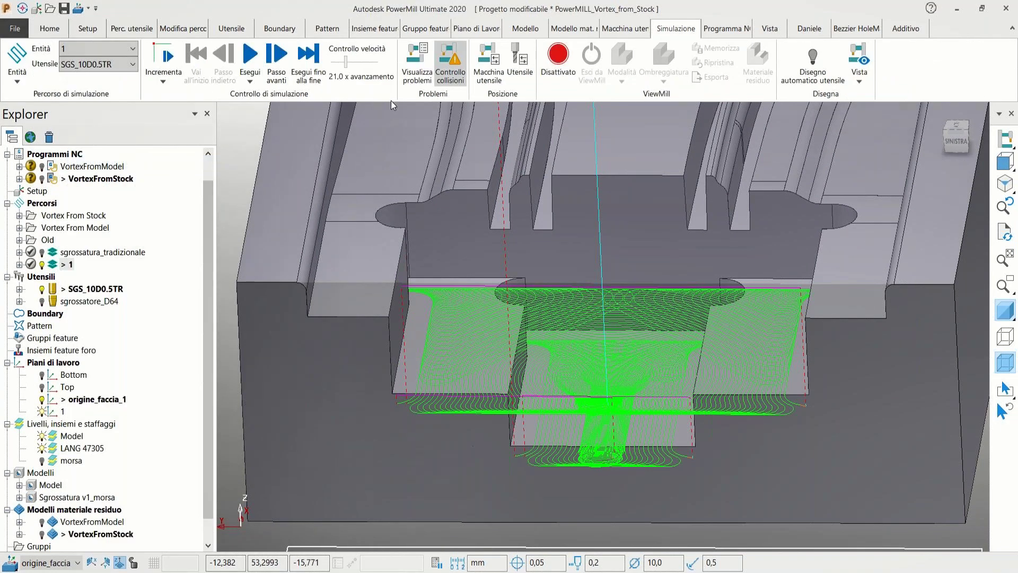
pyautogui.click(250, 54)
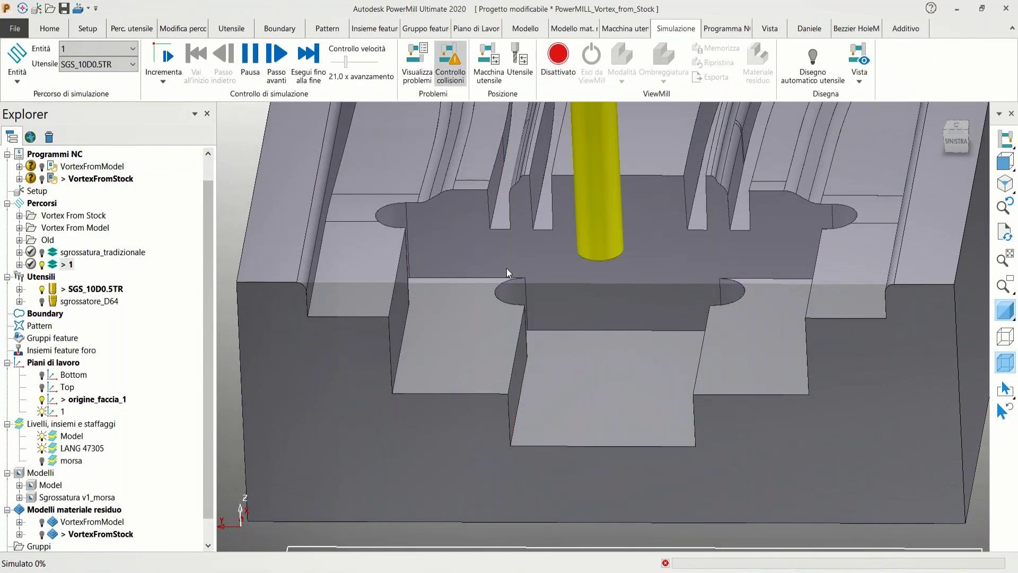
# View the Vortex toolpath around the stepped pockets and rename toolpath 1 as Vortex
pyautogui.moveTo(514, 271); pyautogui.dragTo(520, 271, button='middle')
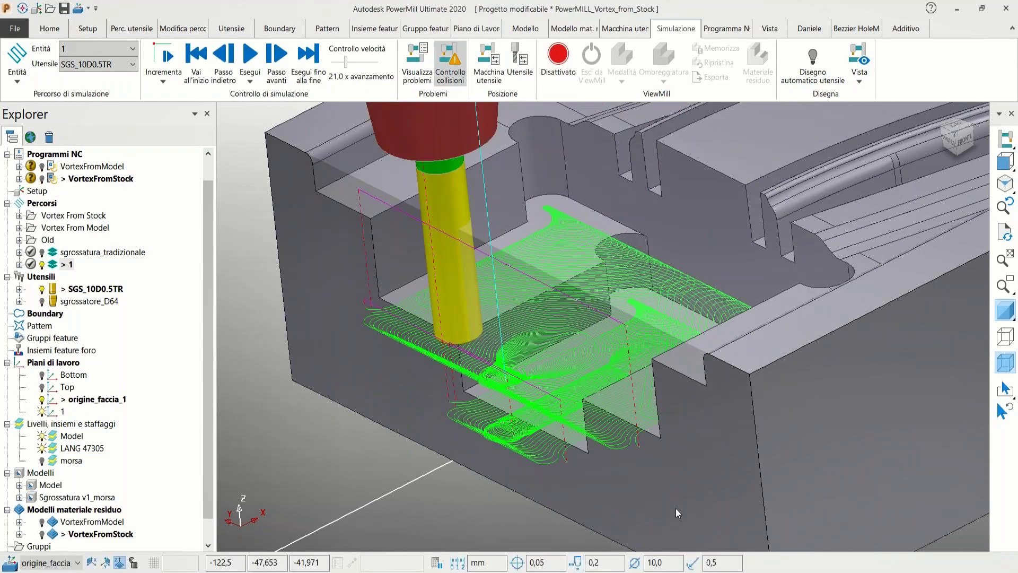
pyautogui.scroll(2, 625, 434)
pyautogui.moveTo(626, 430); pyautogui.dragTo(658, 424, button='middle')
pyautogui.click(69, 264)
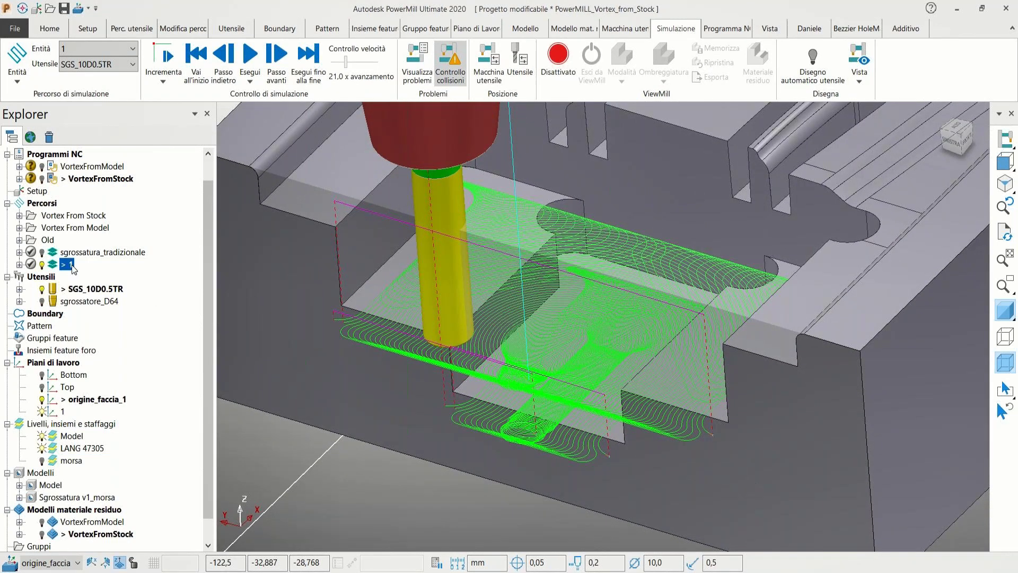
pyautogui.moveTo(70, 265); pyautogui.dragTo(51, 293)
pyautogui.write('Vortex')
pyautogui.press('Return')
# Create a copy of the Vortex toolpath, set its Vortex style to Dal materiale residuo, and calculate it
pyautogui.rightClick(85, 269)
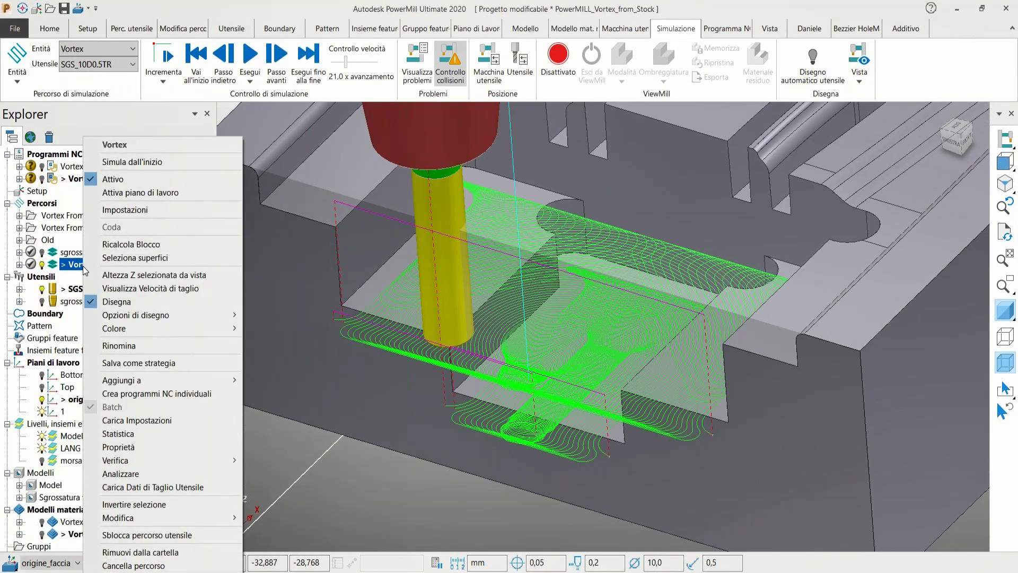
pyautogui.click(141, 213)
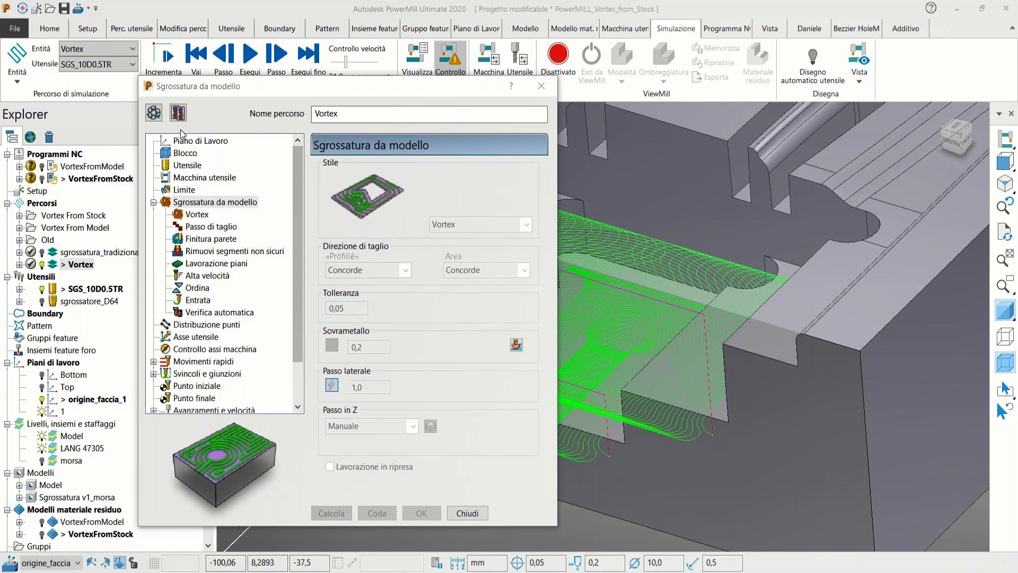
pyautogui.click(178, 113)
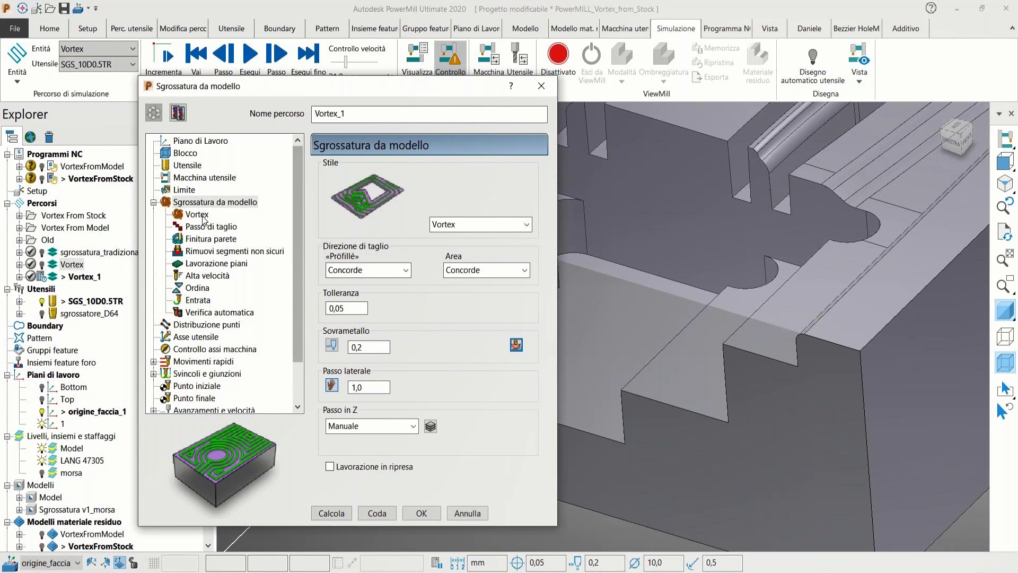
pyautogui.click(202, 215)
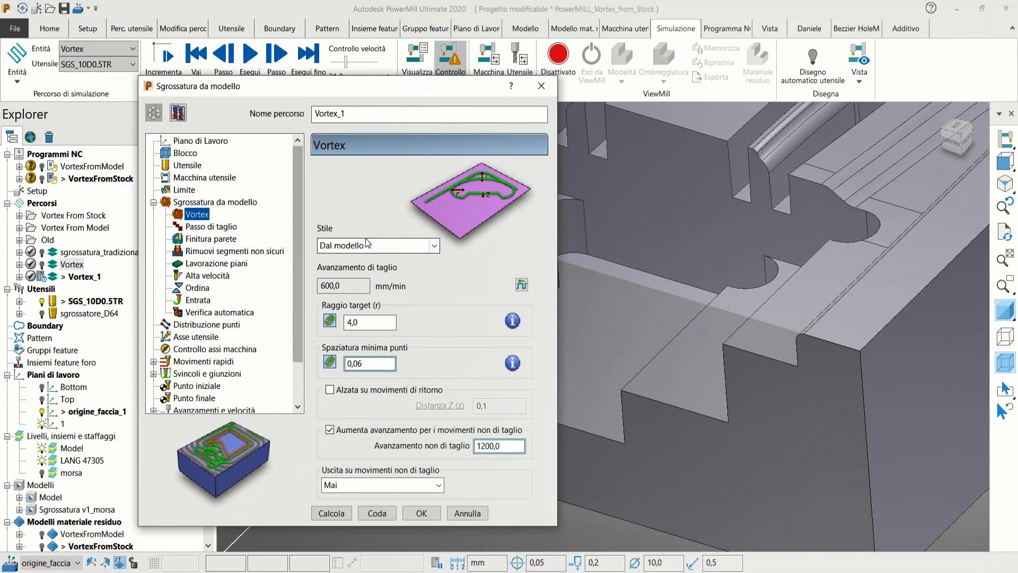
pyautogui.click(433, 245)
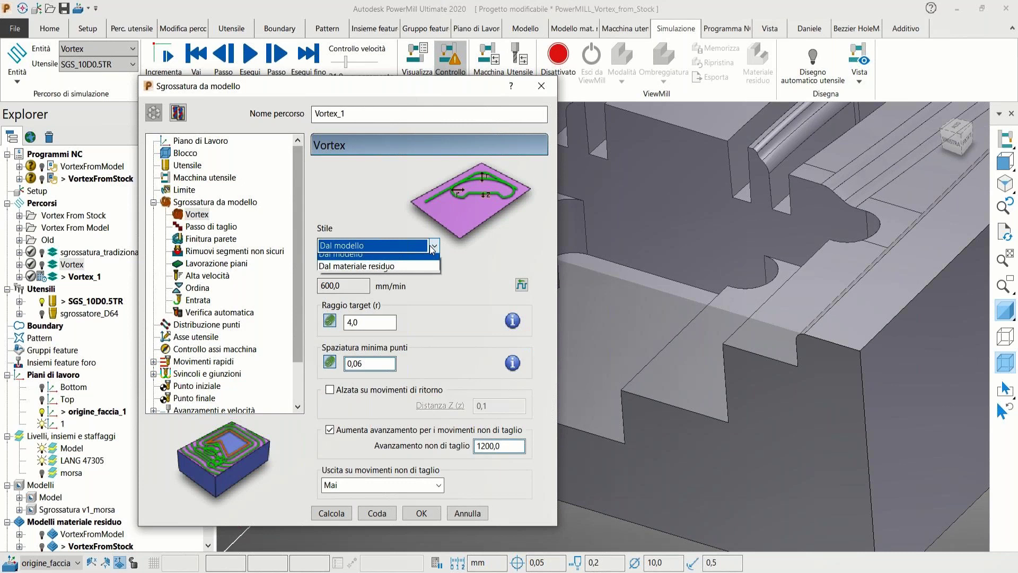
pyautogui.click(401, 273)
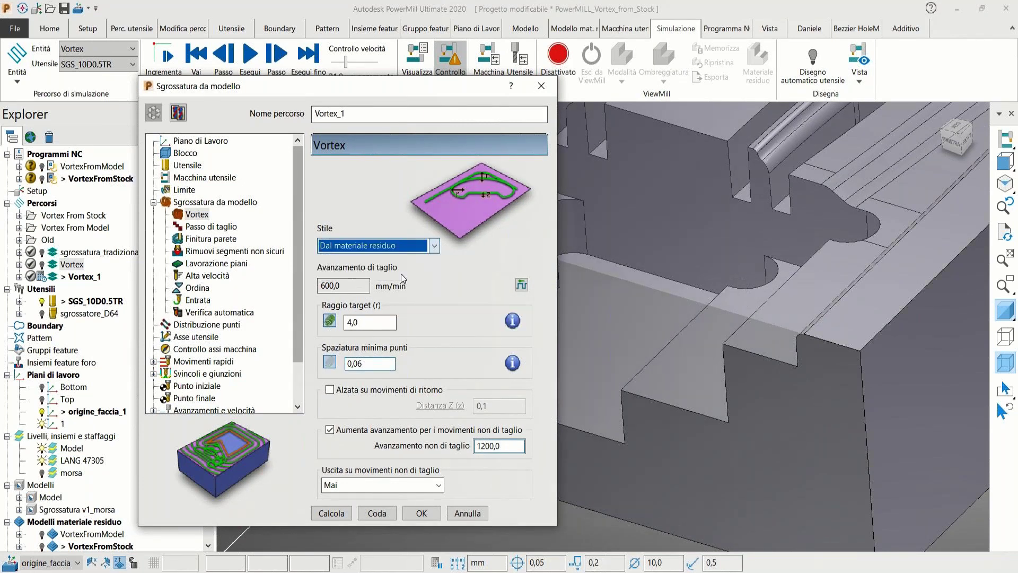
pyautogui.click(339, 514)
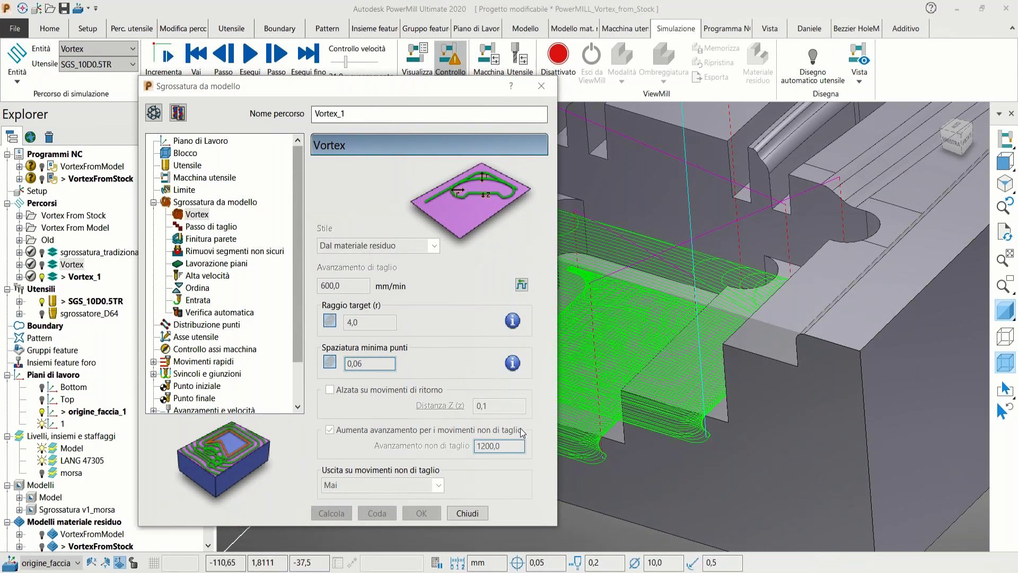
pyautogui.click(465, 514)
# Examine the stock-based Vortex_1 toolpath over the stepped pockets, toggling the Vortex toolpath's display for comparison
pyautogui.moveTo(503, 497); pyautogui.dragTo(583, 413, button='middle')
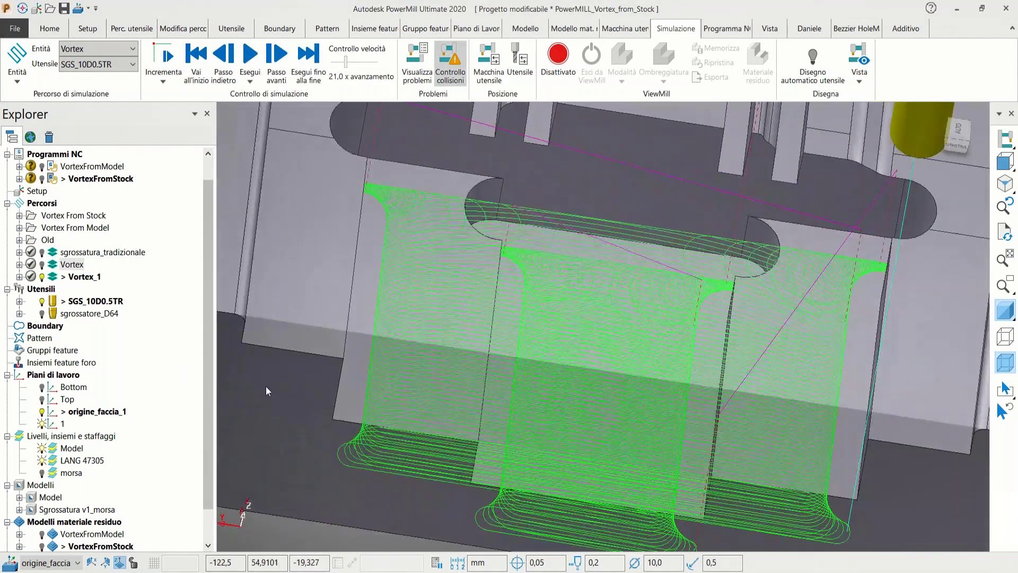
pyautogui.click(42, 265)
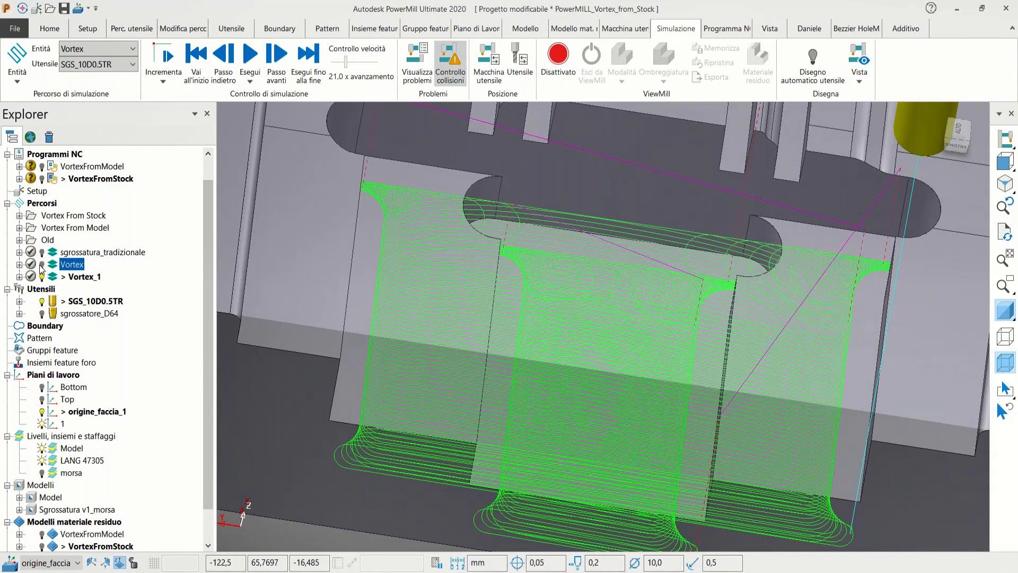
pyautogui.click(42, 264)
pyautogui.click(41, 265)
pyautogui.moveTo(658, 360); pyautogui.dragTo(354, 372, button='middle')
pyautogui.scroll(-2, 670, 363)
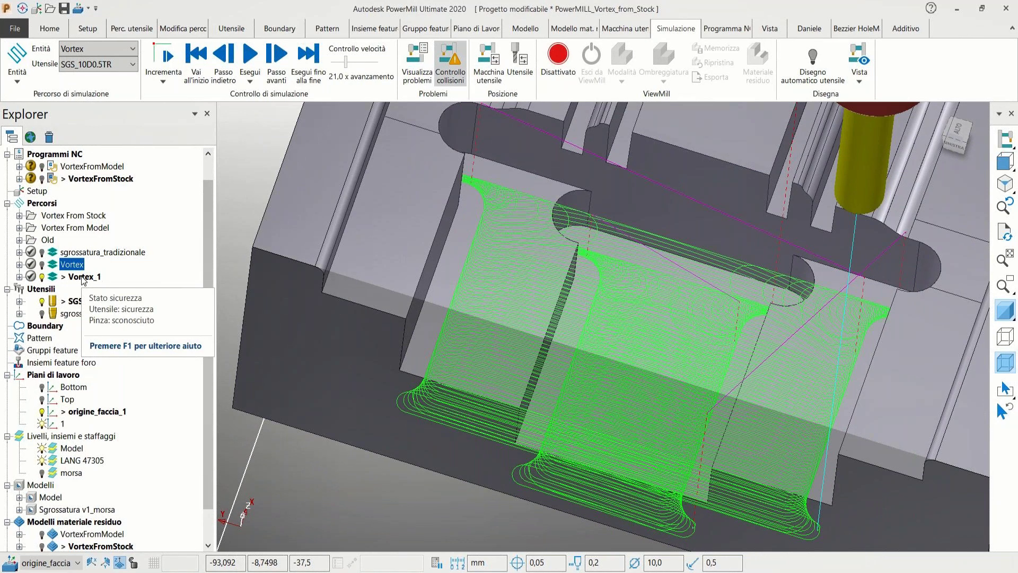
# Compare the toolpath statistics of Vortex_1 and Vortex, checking the total machining time of each
pyautogui.click(83, 277)
pyautogui.rightClick(82, 277)
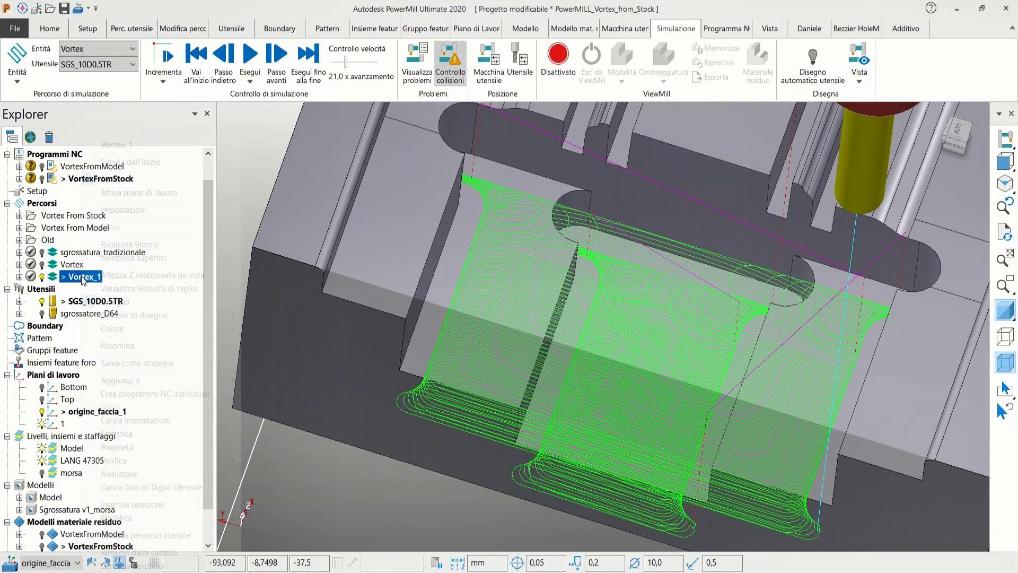
pyautogui.click(72, 277)
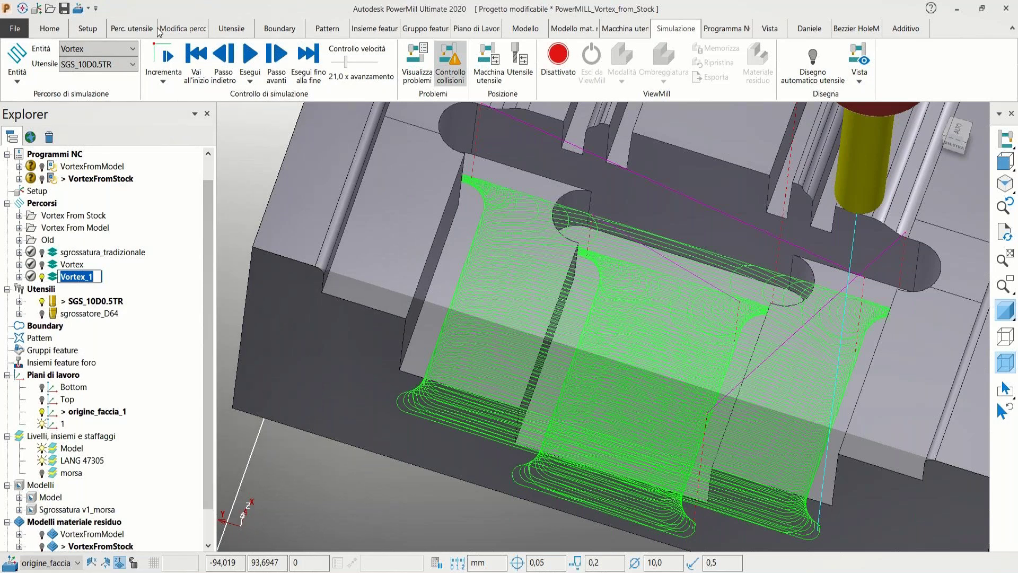
pyautogui.click(141, 29)
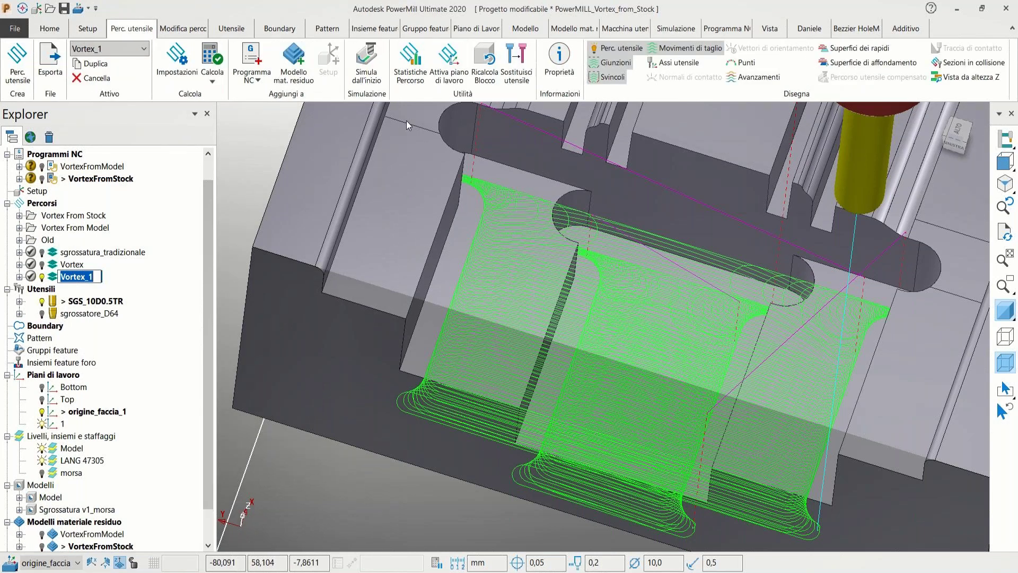
pyautogui.click(406, 80)
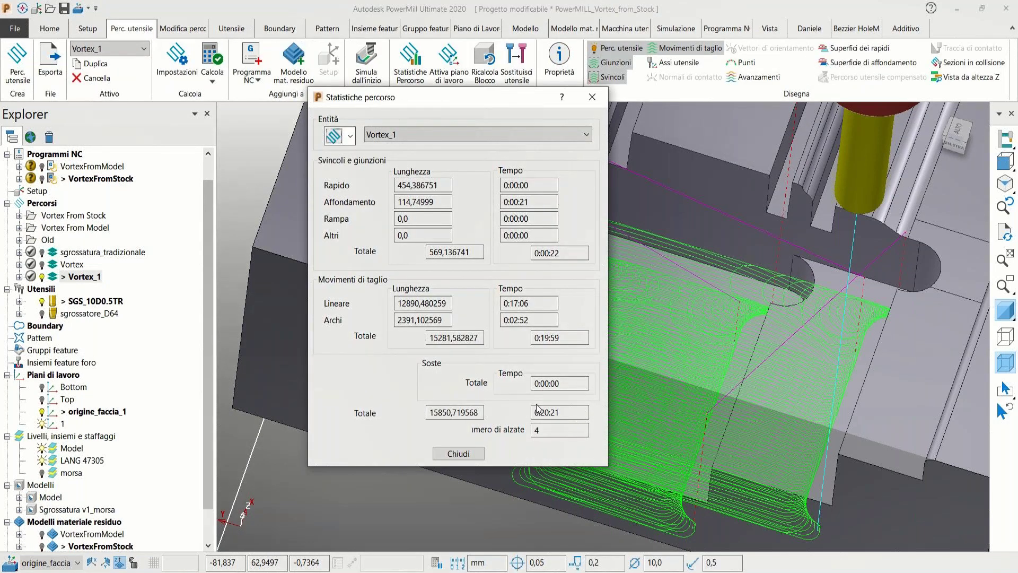
pyautogui.doubleClick(546, 412)
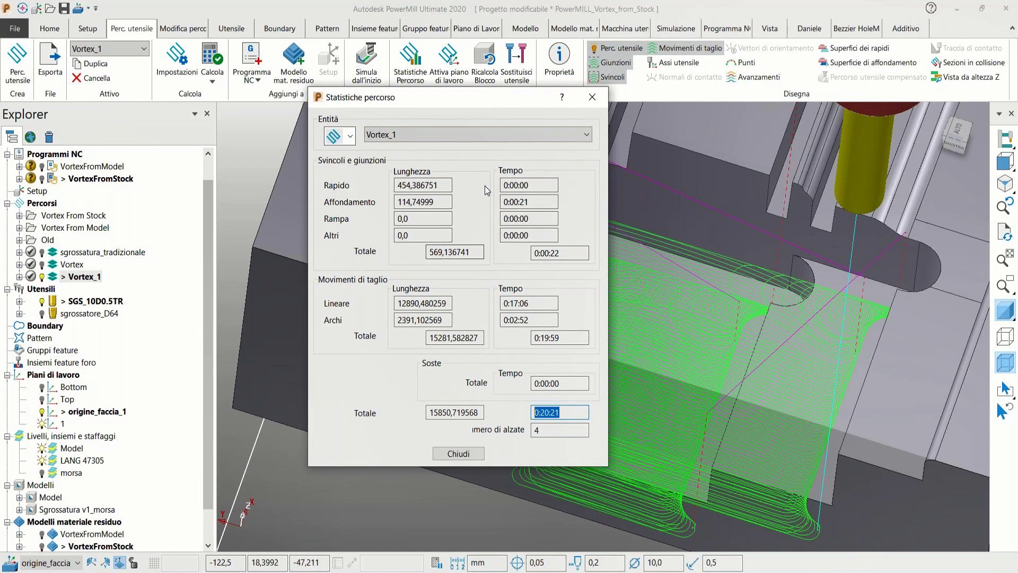
pyautogui.click(527, 137)
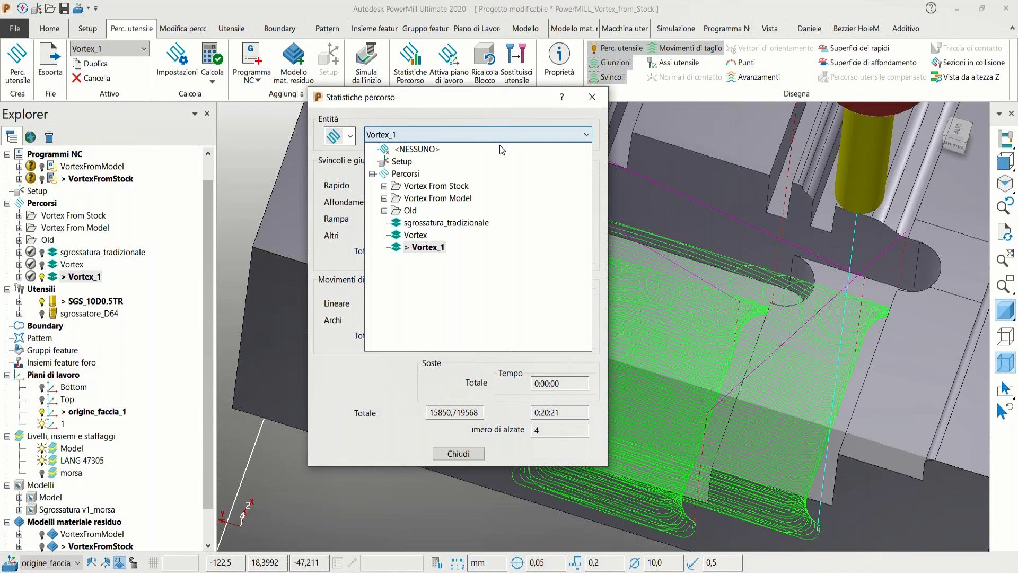
pyautogui.click(424, 237)
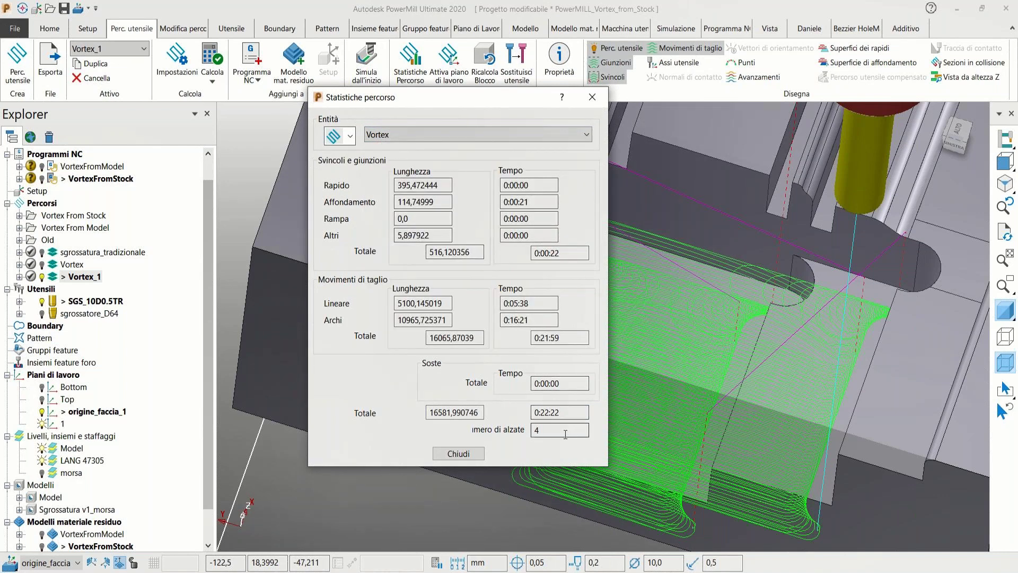
pyautogui.doubleClick(546, 412)
pyautogui.click(458, 453)
pyautogui.press('Left')
pyautogui.press('Left')
pyautogui.press('Left')
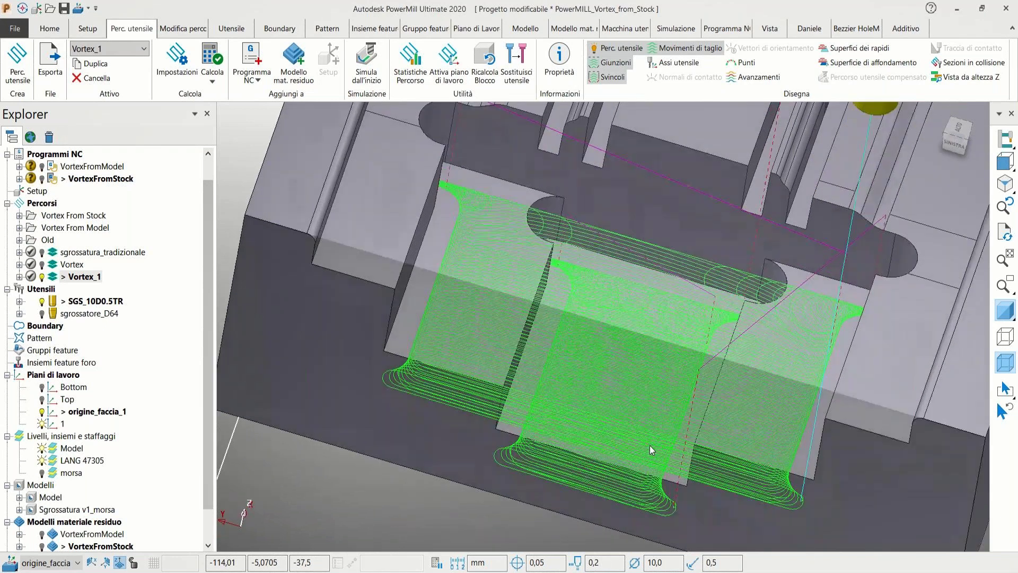
pyautogui.press('Left')
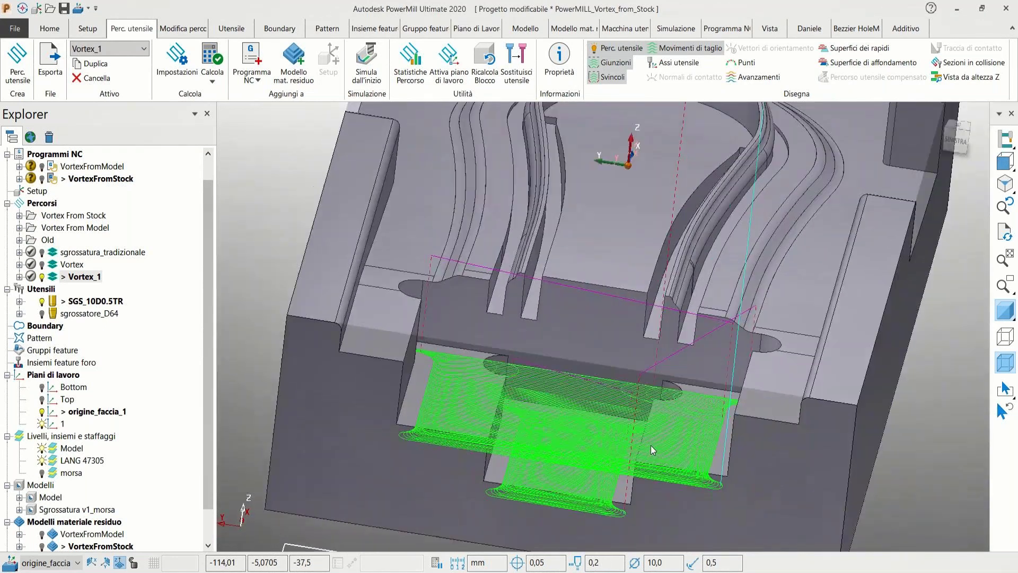
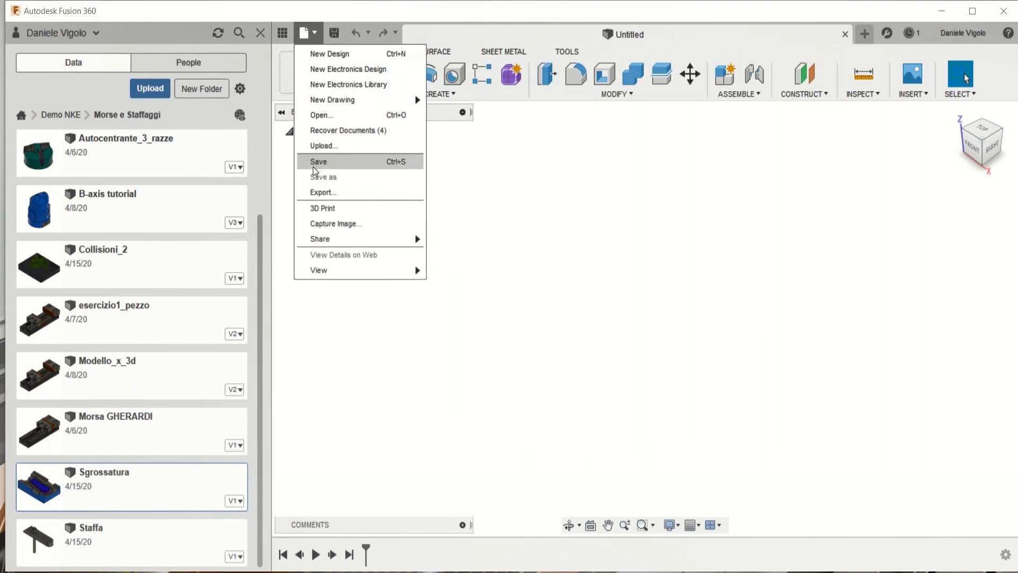
# Switch to Fusion 360 and open Collisioni_2.step from the local Modelli folder
pyautogui.click(336, 116)
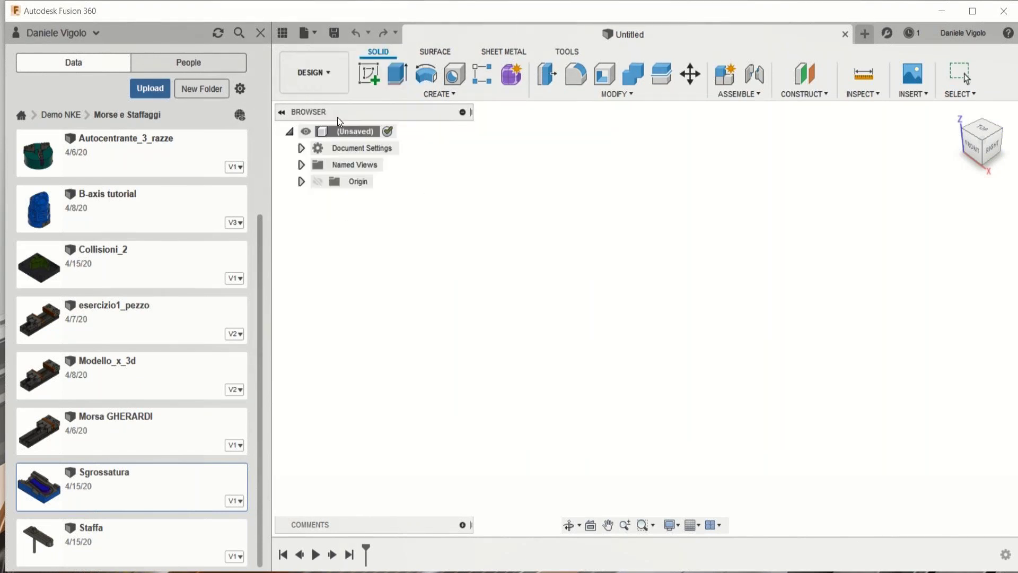
pyautogui.click(328, 425)
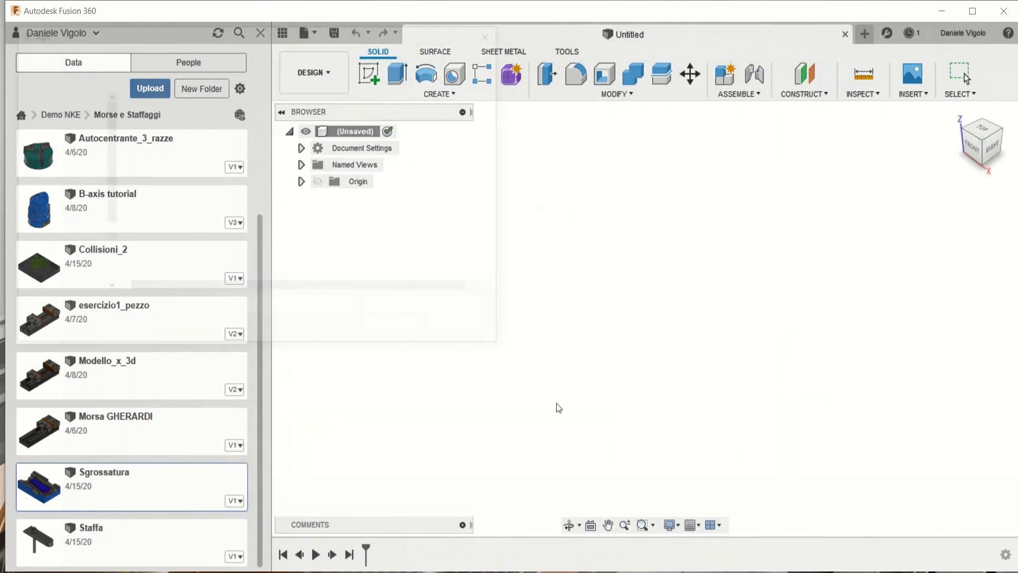
pyautogui.moveTo(364, 40); pyautogui.dragTo(530, 120)
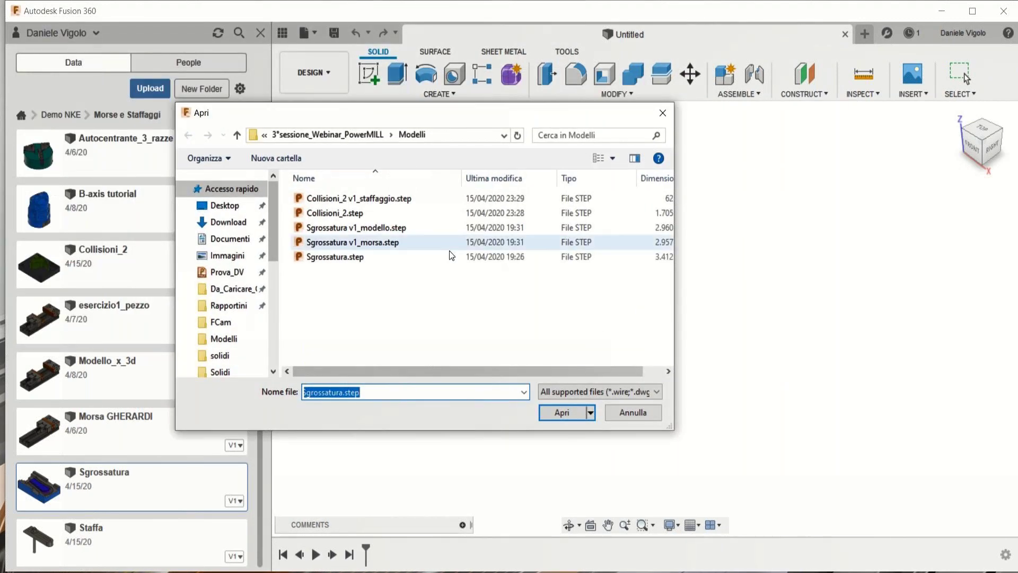
pyautogui.click(358, 214)
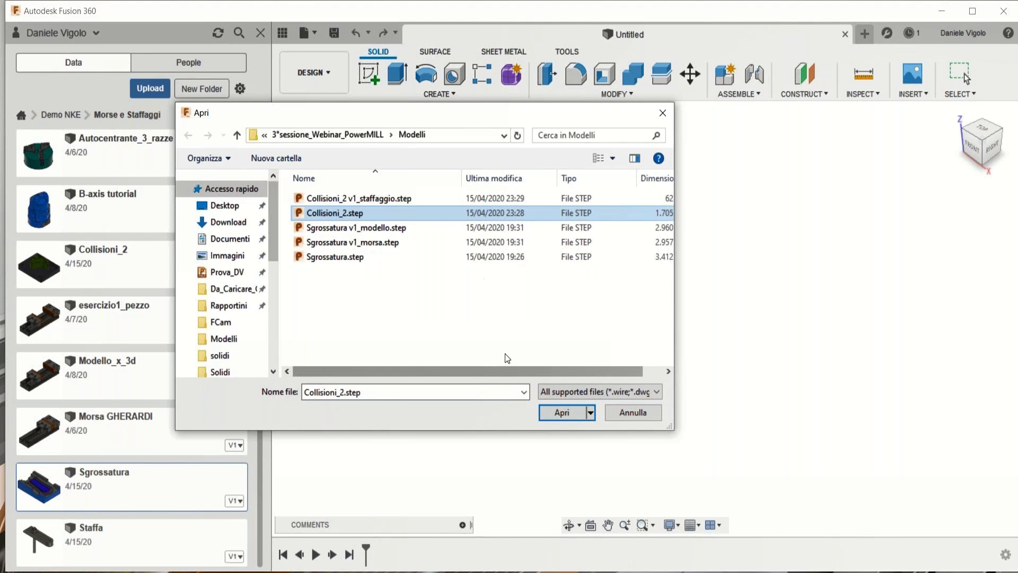
pyautogui.click(553, 410)
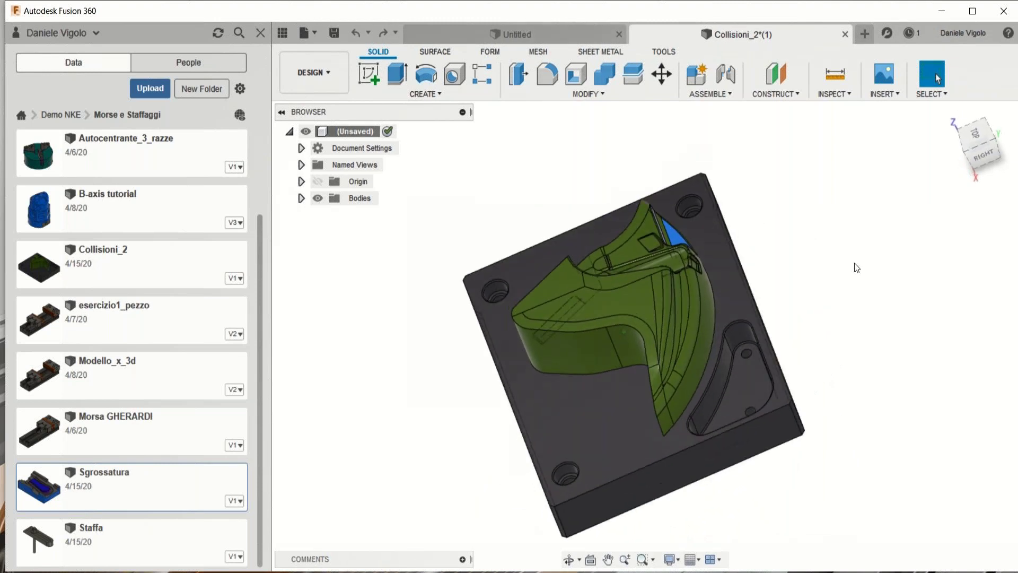
# Try to insert the Staffa component into the unsaved Collisioni_2 design, and read the error details
pyautogui.click(977, 143)
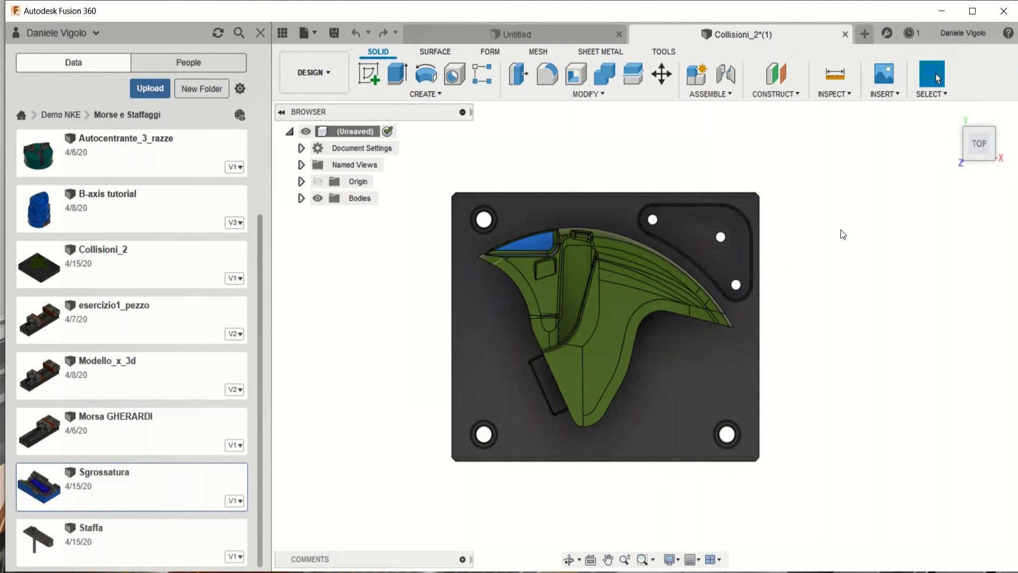
pyautogui.press('F6')
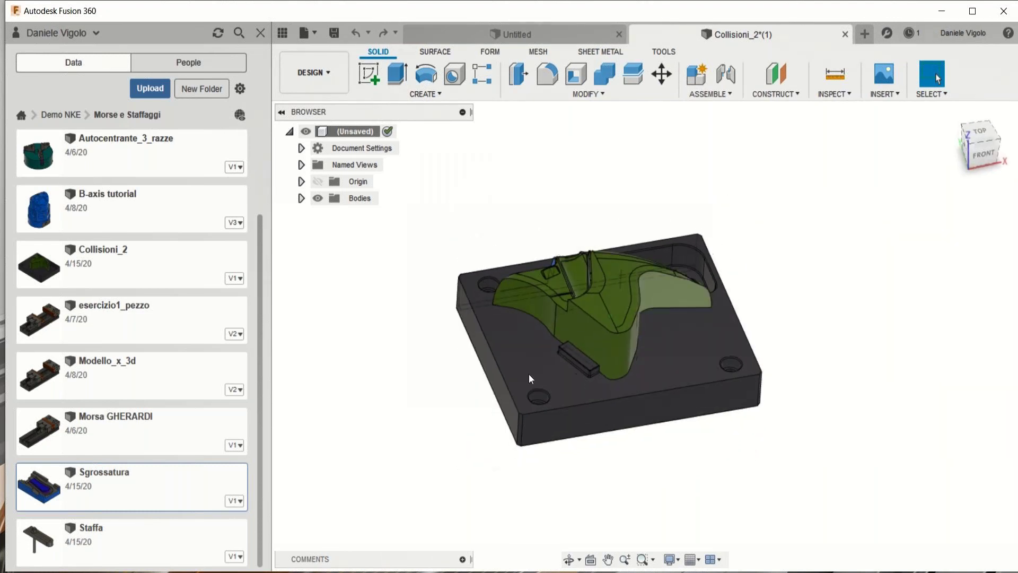
pyautogui.moveTo(53, 540); pyautogui.dragTo(350, 349)
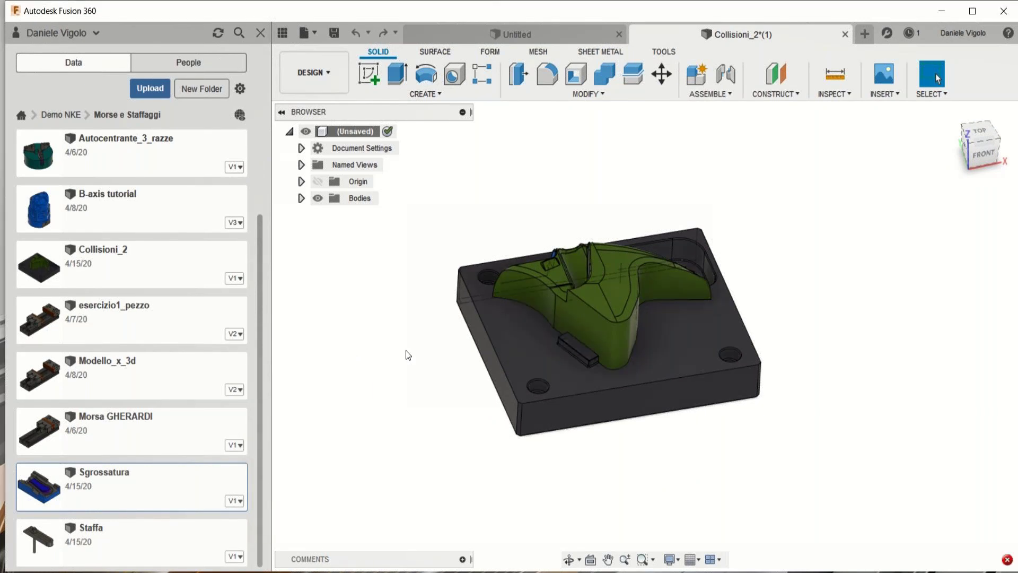
pyautogui.click(1006, 559)
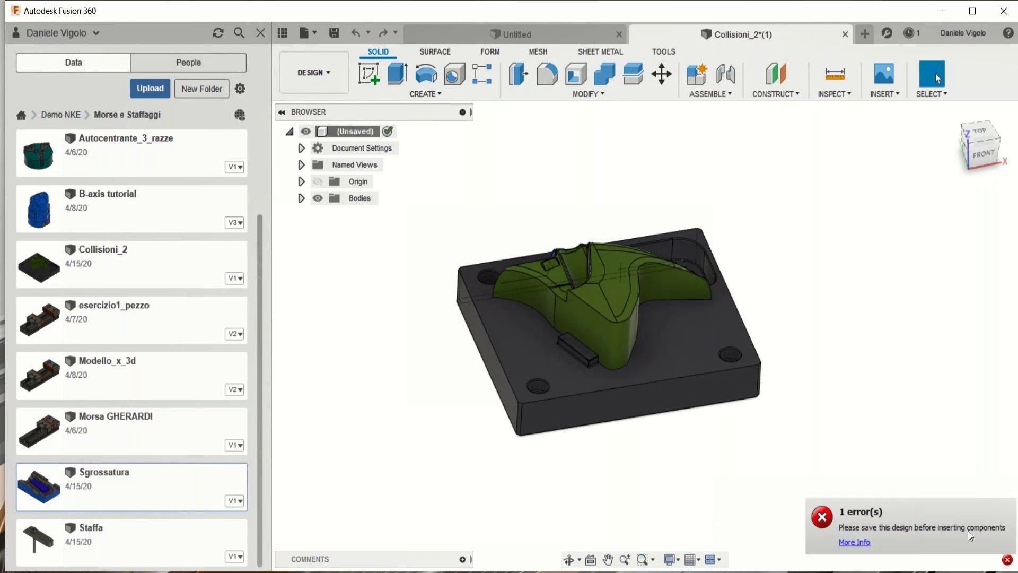
pyautogui.click(854, 542)
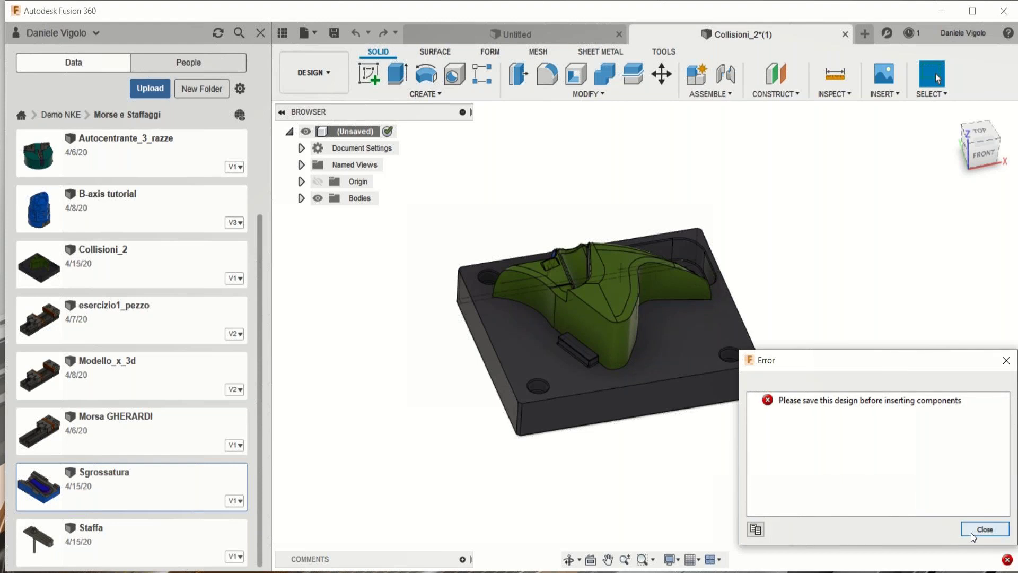
pyautogui.click(984, 529)
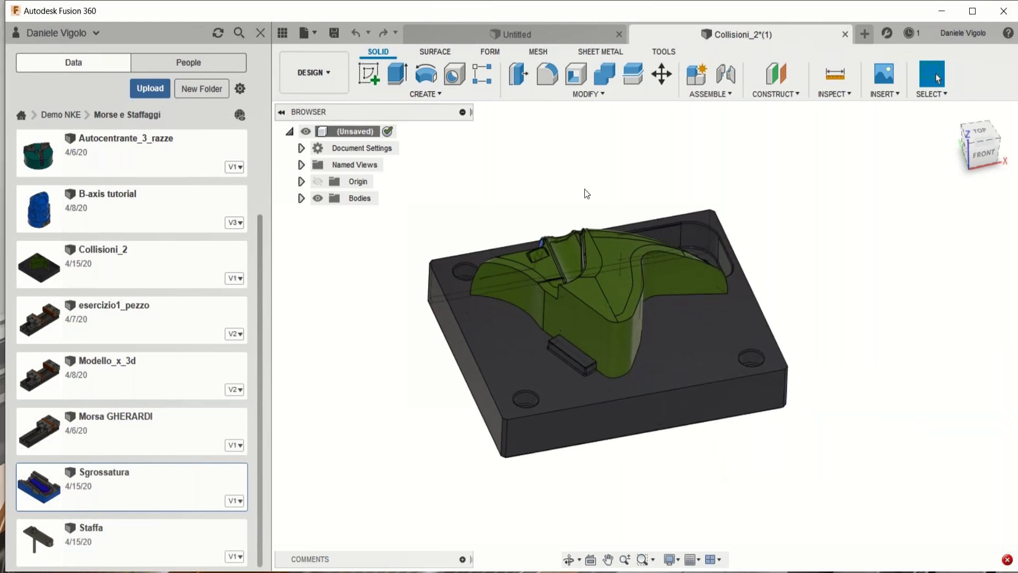
# Save the design as Collisioni_2_con_staffe in the Demo NKE > Morse e Staffaggi folder
pyautogui.click(309, 33)
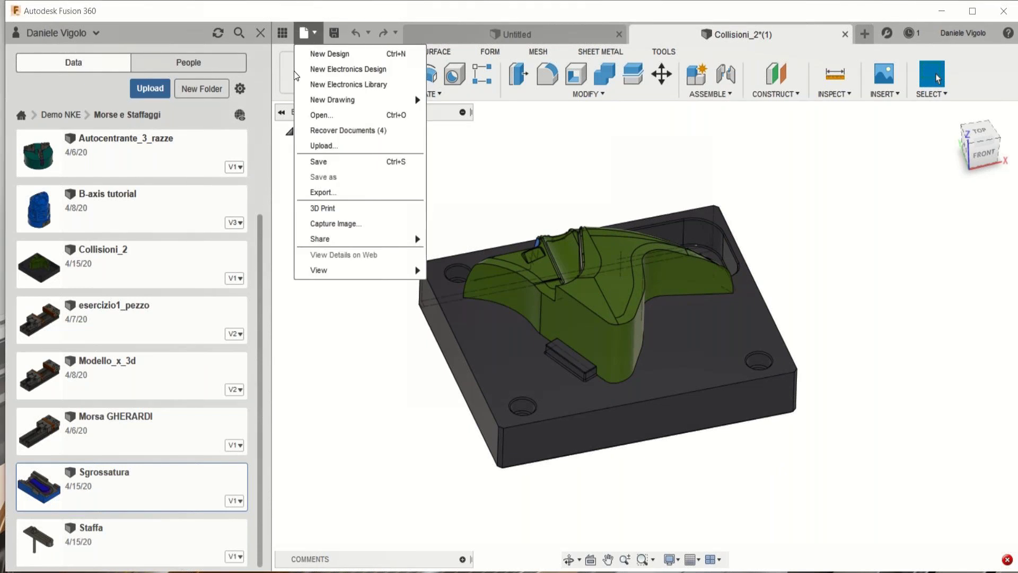
pyautogui.click(318, 161)
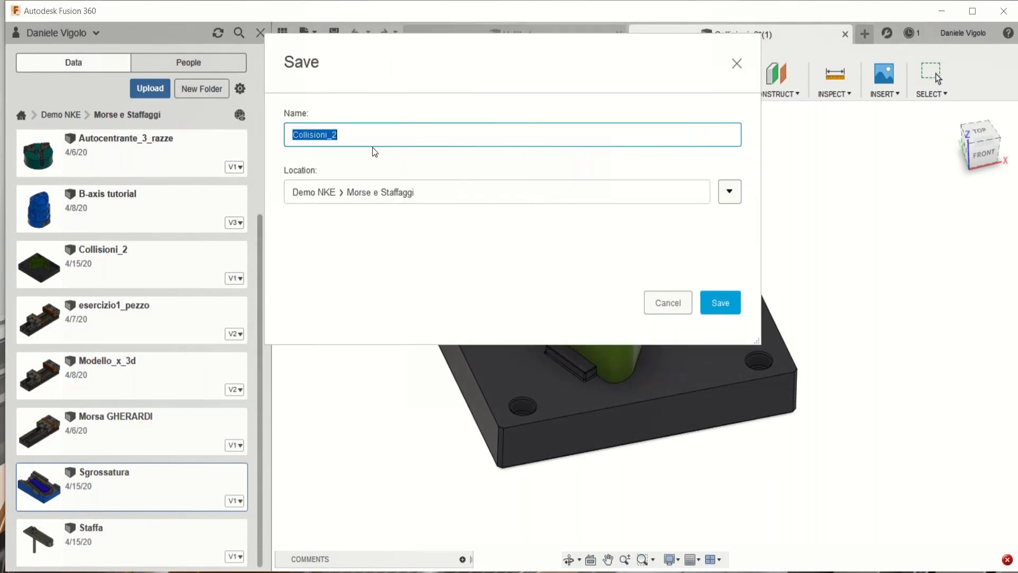
pyautogui.click(344, 134)
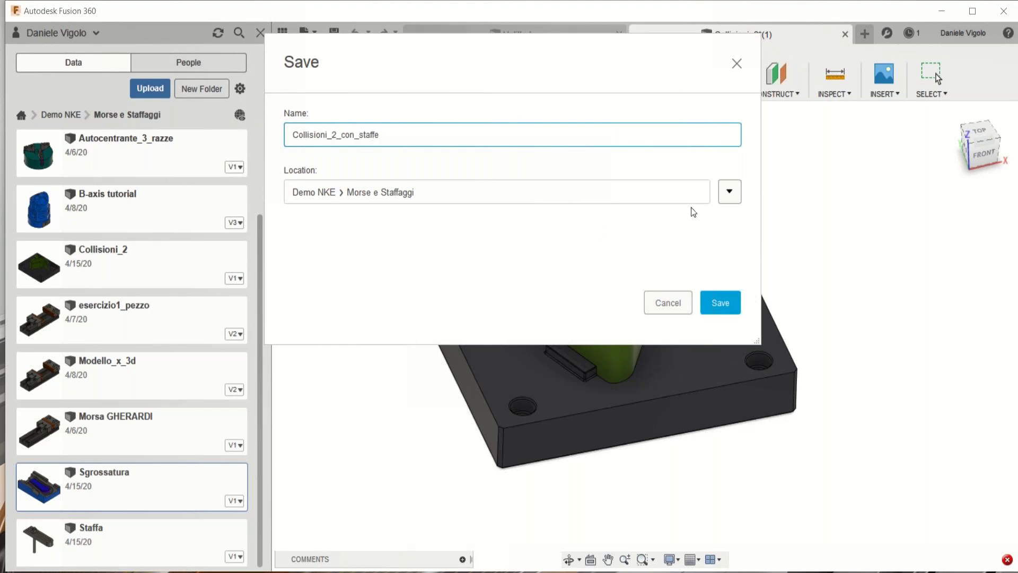
pyautogui.click(706, 304)
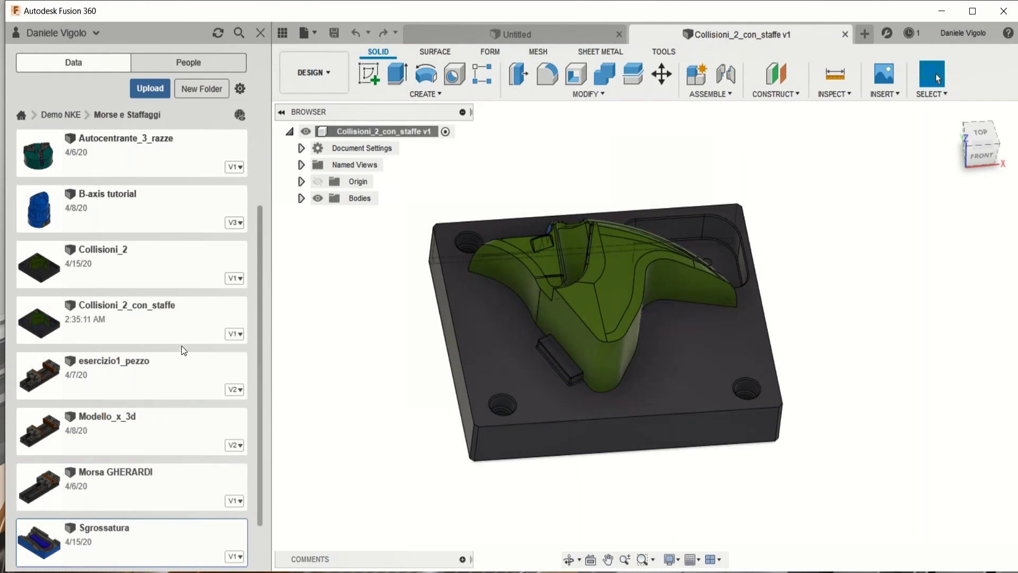
# Insert the Staffa component and move it about -75 mm in Y and 25 mm in X, with its fork at the plate's right edge
pyautogui.scroll(-1, 192, 351)
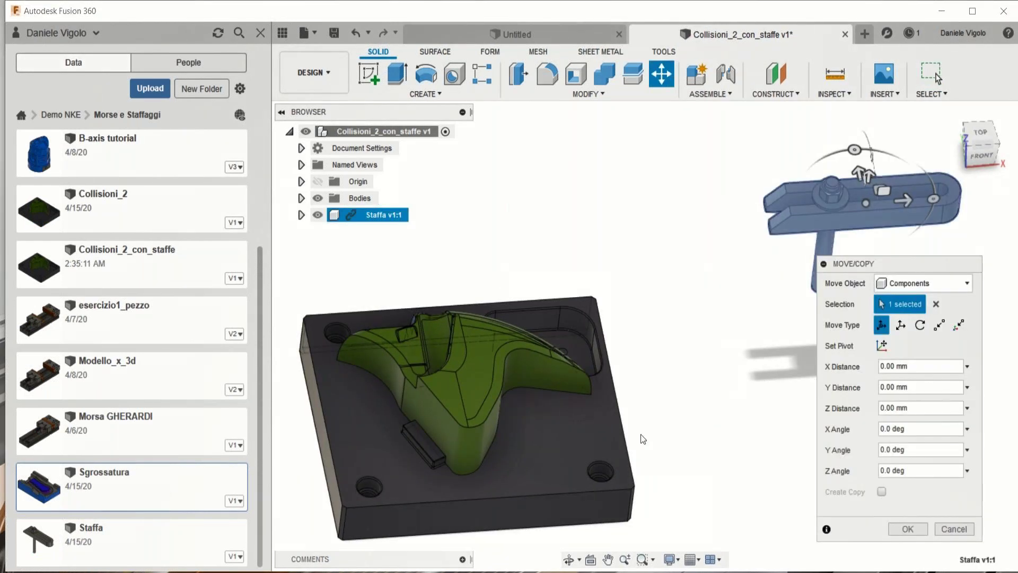
pyautogui.moveTo(891, 222); pyautogui.dragTo(717, 219)
pyautogui.moveTo(674, 186); pyautogui.dragTo(689, 319)
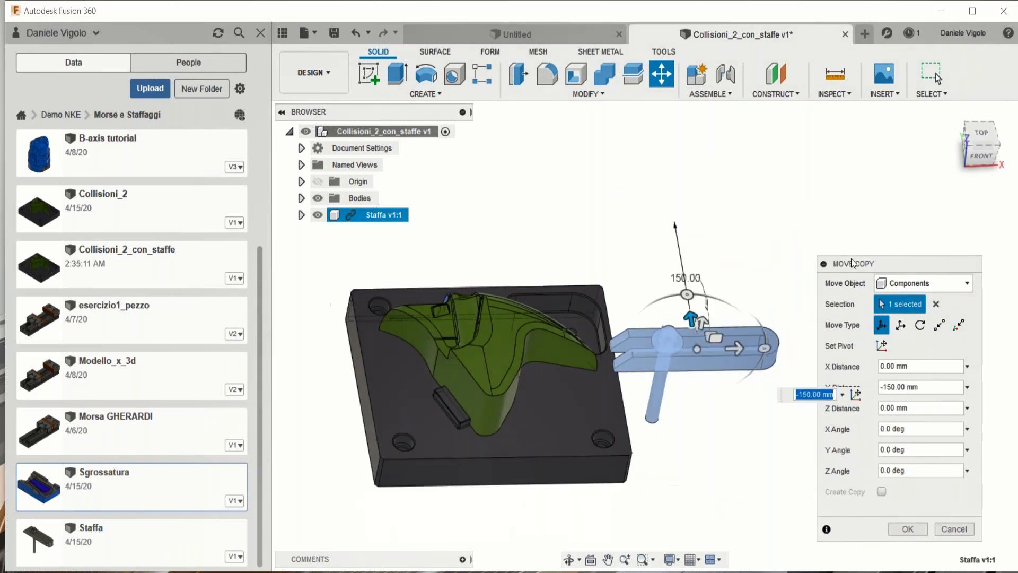
pyautogui.click(950, 112)
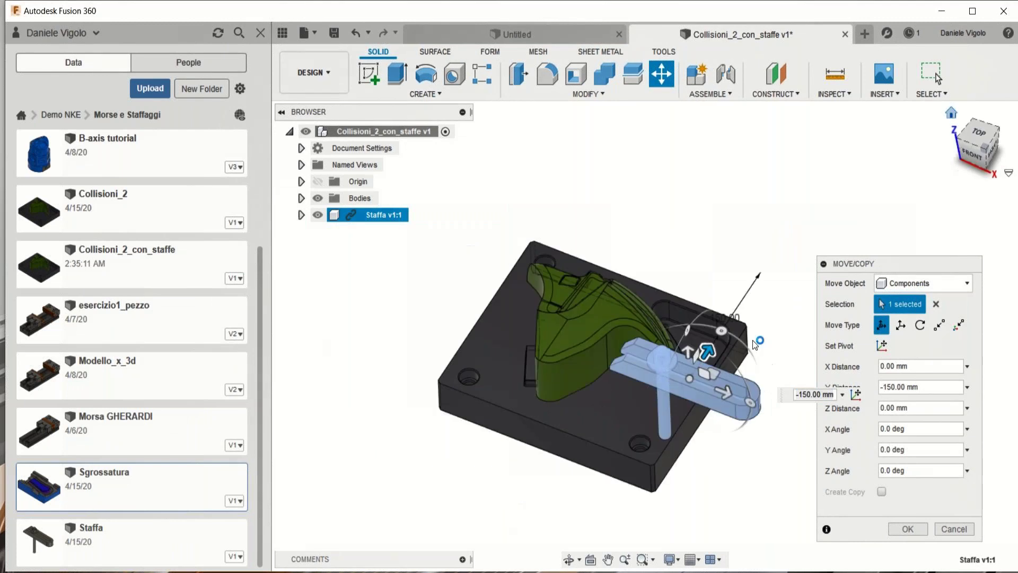
pyautogui.click(984, 135)
pyautogui.click(983, 139)
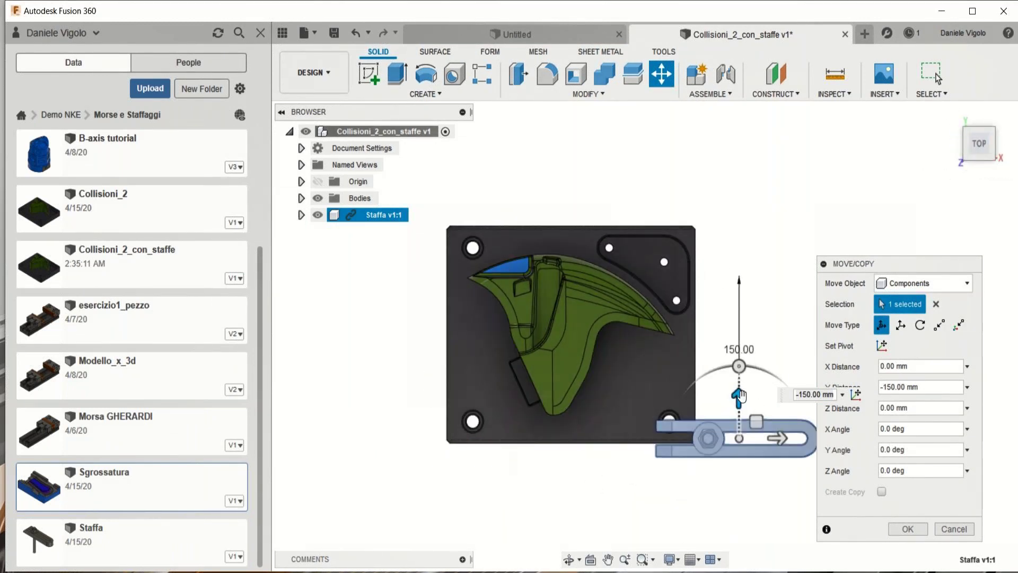
pyautogui.moveTo(742, 395); pyautogui.dragTo(745, 315)
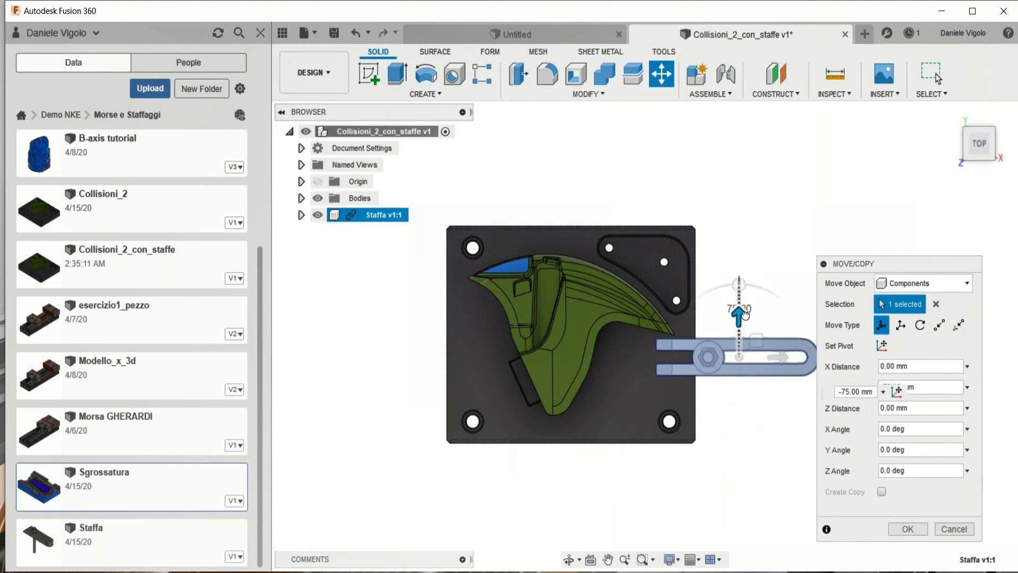
pyautogui.moveTo(771, 357); pyautogui.dragTo(797, 356)
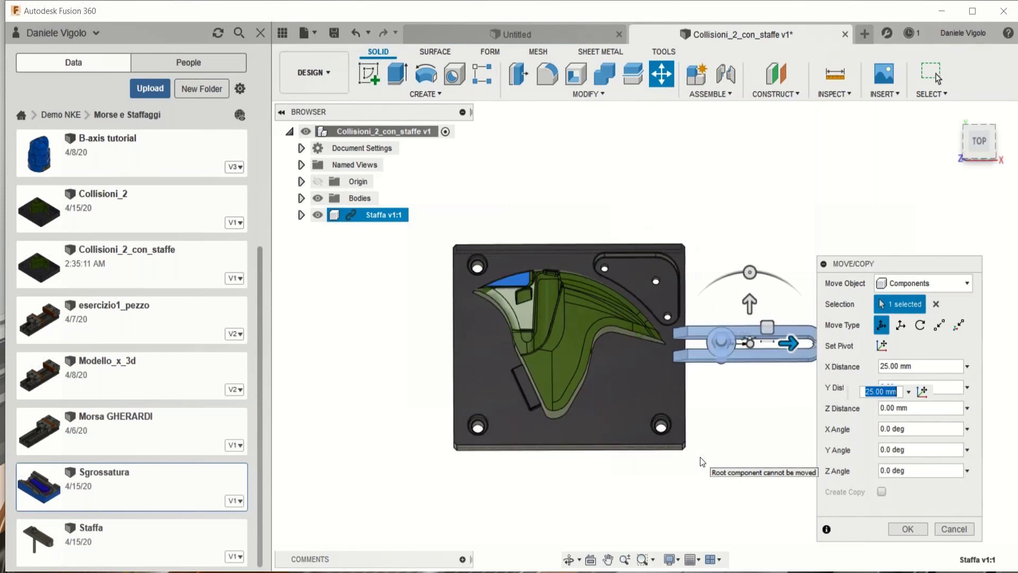
# Lower the Staffa clamp about 125 mm in Z to the height of the plate's upper face, and apply the move
pyautogui.click(971, 147)
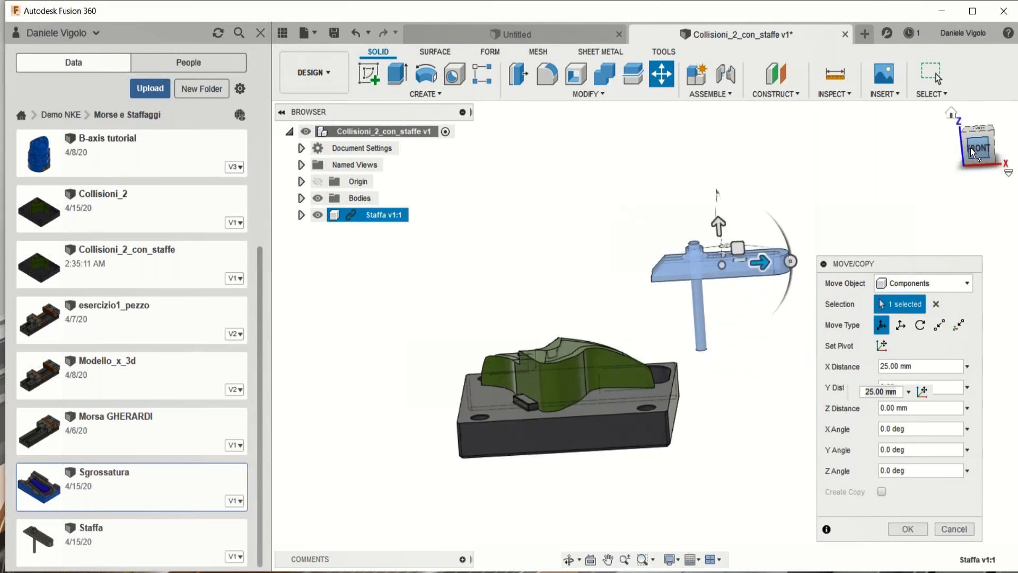
pyautogui.click(970, 148)
pyautogui.moveTo(729, 215); pyautogui.dragTo(698, 453)
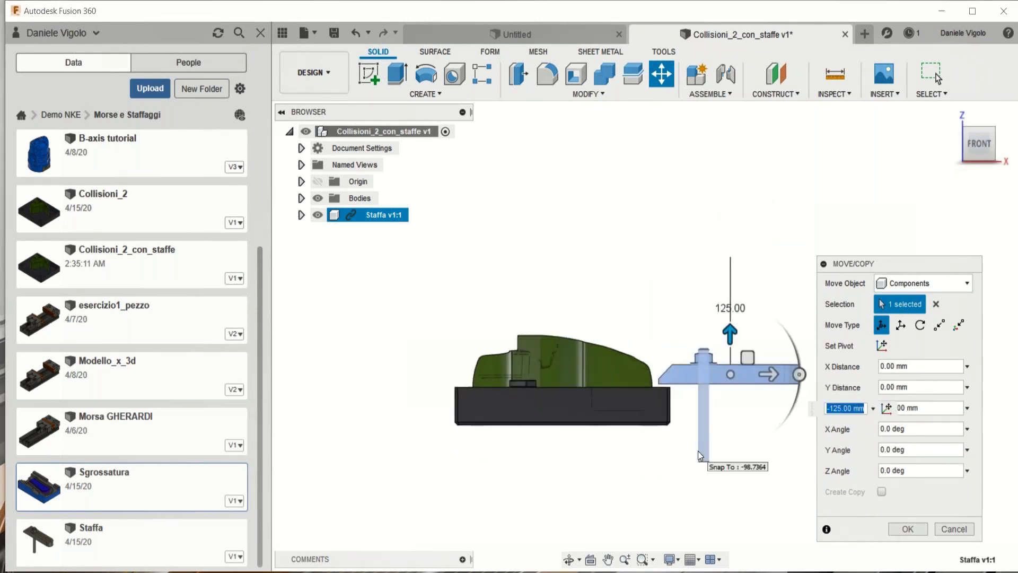
pyautogui.scroll(6, 698, 450)
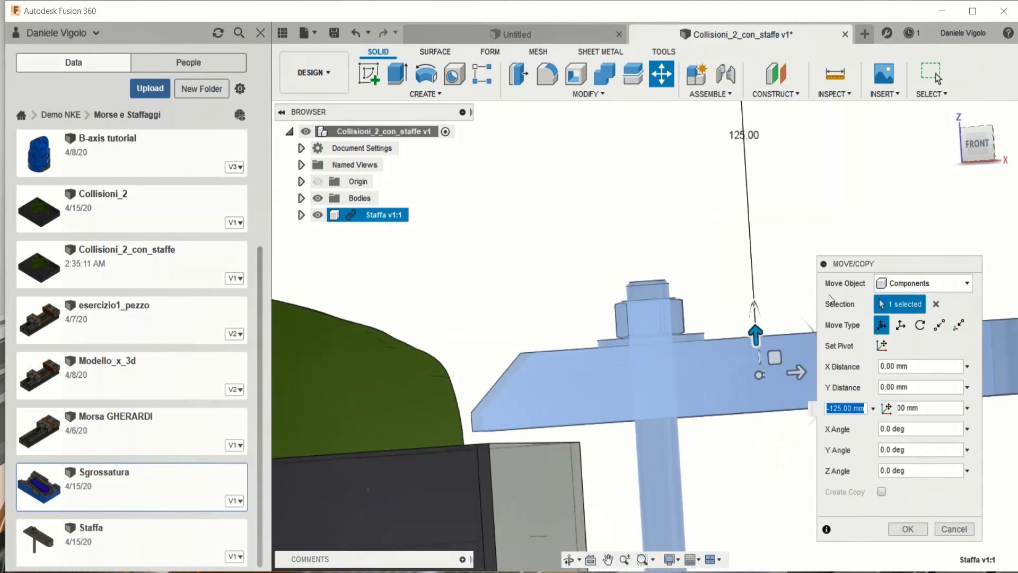
pyautogui.click(965, 142)
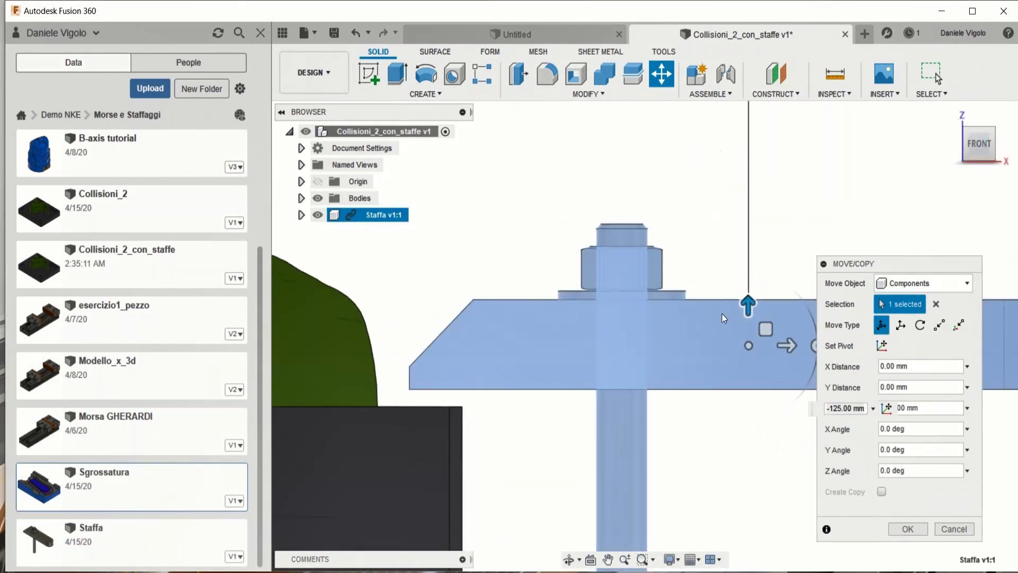
pyautogui.moveTo(748, 306); pyautogui.dragTo(751, 311)
pyautogui.keyDown('shift'); pyautogui.moveTo(810, 237); pyautogui.dragTo(774, 292, button='middle'); pyautogui.keyUp('shift')
pyautogui.scroll(-4, 761, 259)
pyautogui.click(896, 526)
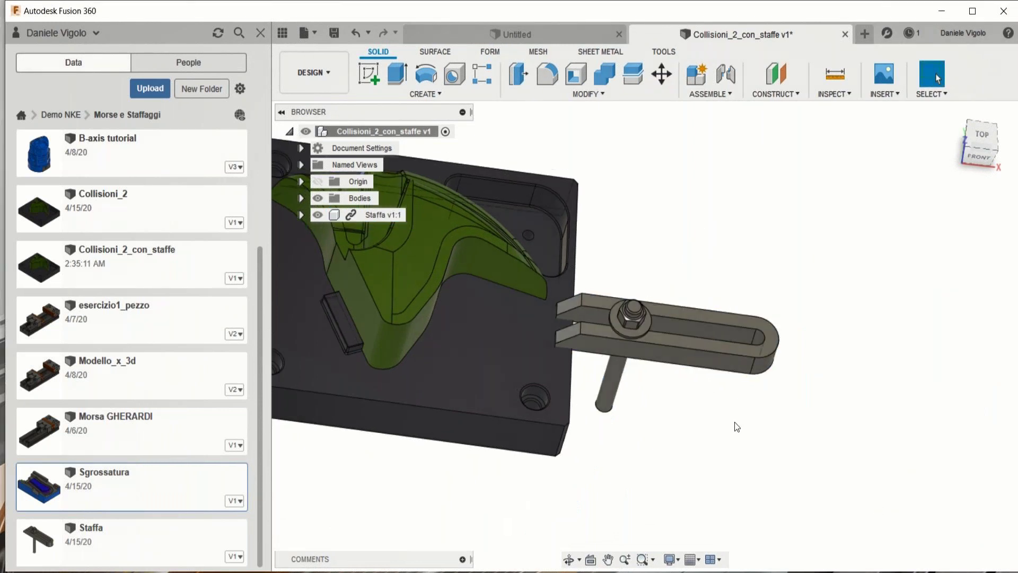
# Copy the Staffa clamp, turn the copy a quarter turn, and offset it about 150 mm in X and -175 mm in Y to the plate's front edge
pyautogui.scroll(-3, 691, 405)
pyautogui.scroll(2, 692, 405)
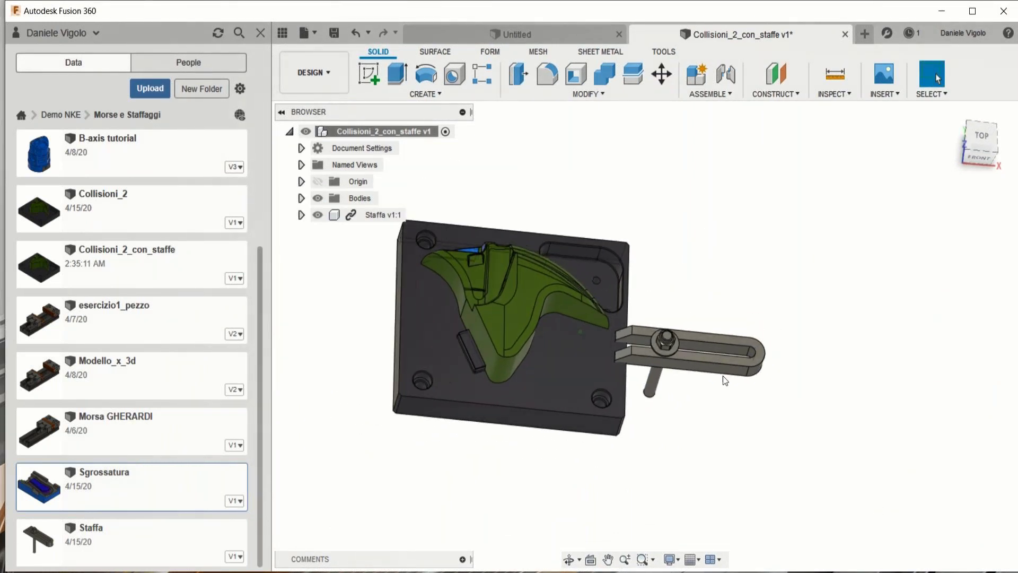
pyautogui.keyDown('shift'); pyautogui.moveTo(692, 359); pyautogui.dragTo(692, 361, button='middle'); pyautogui.keyUp('shift')
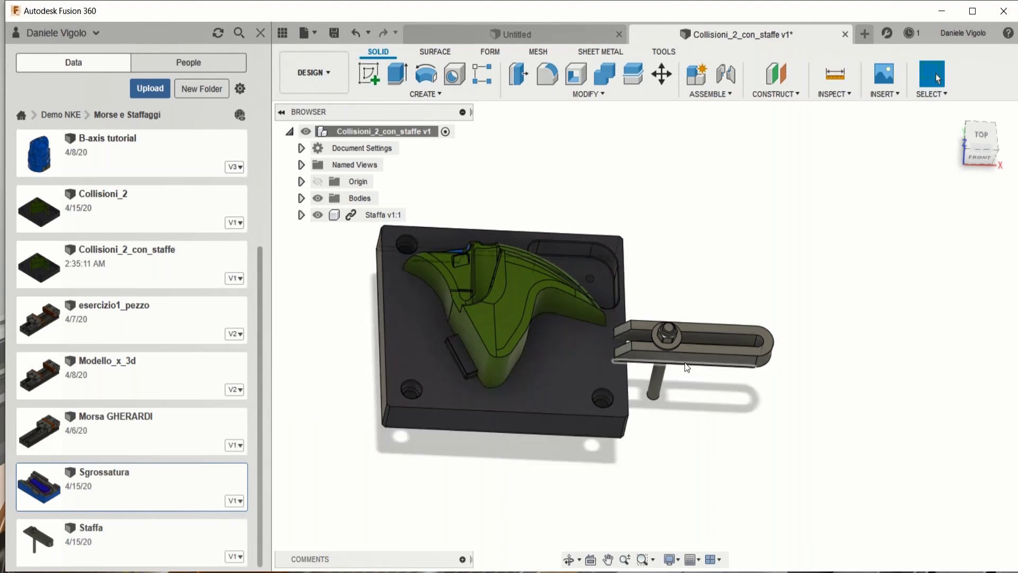
pyautogui.click(358, 215)
pyautogui.rightClick(359, 215)
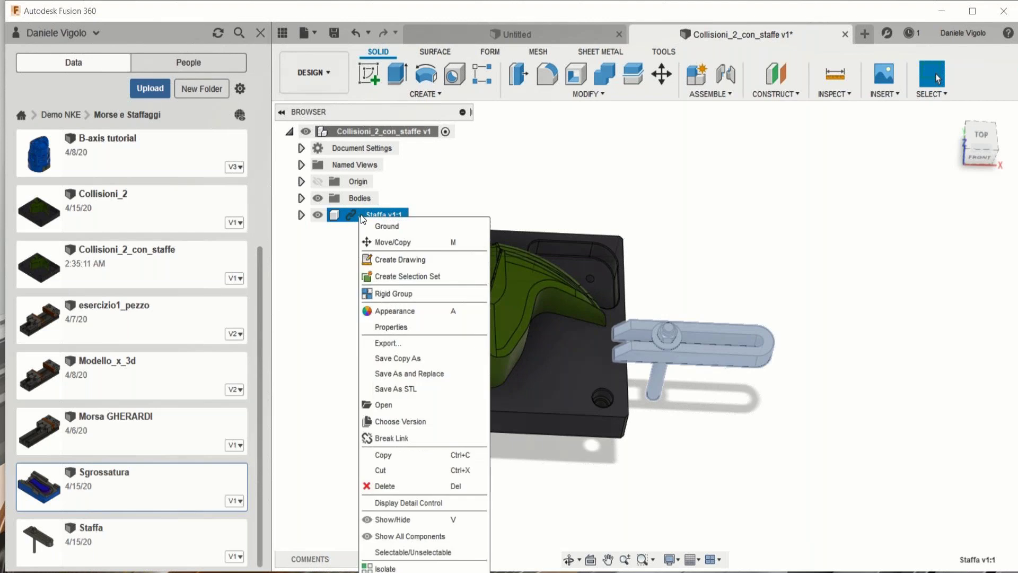
pyautogui.click(390, 242)
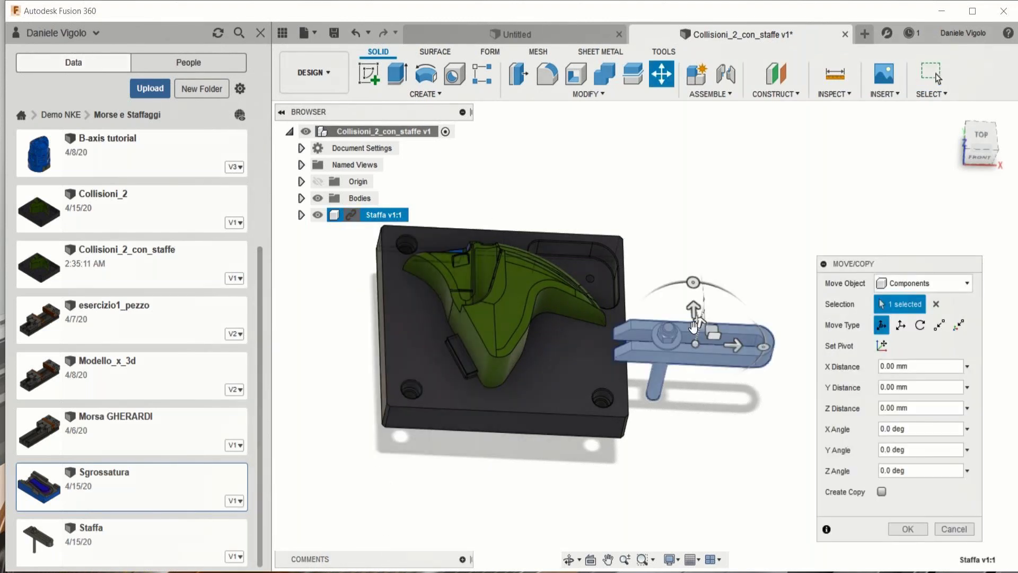
pyautogui.click(880, 491)
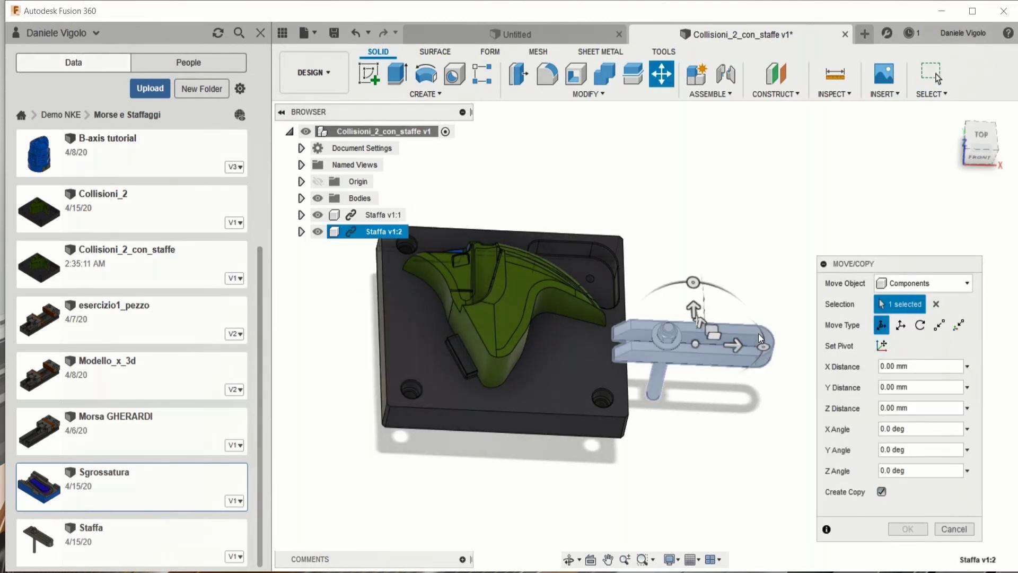
pyautogui.moveTo(689, 280); pyautogui.dragTo(775, 342)
pyautogui.moveTo(698, 380); pyautogui.dragTo(701, 513)
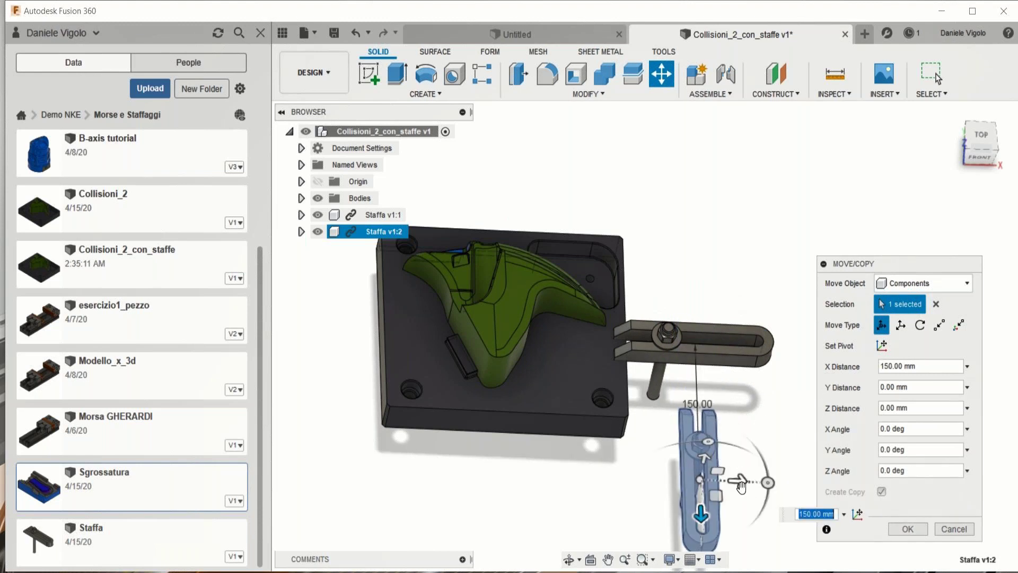
pyautogui.moveTo(741, 487); pyautogui.dragTo(565, 458)
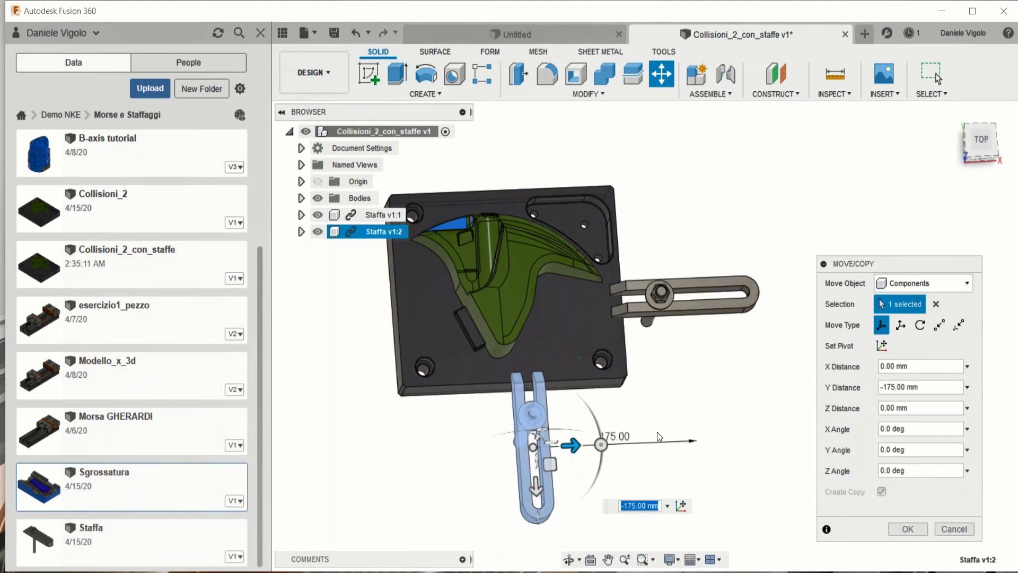
pyautogui.click(890, 529)
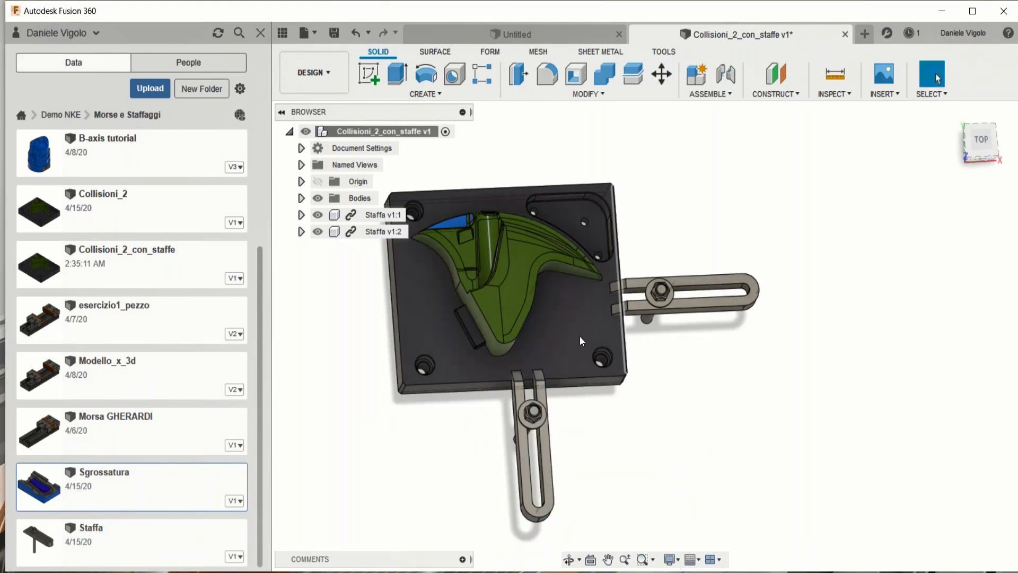
# Copy the front clamp, turn the copy a quarter turn and place it at the plate's left edge with a final Y offset of about -175 mm
pyautogui.rightClick(368, 234)
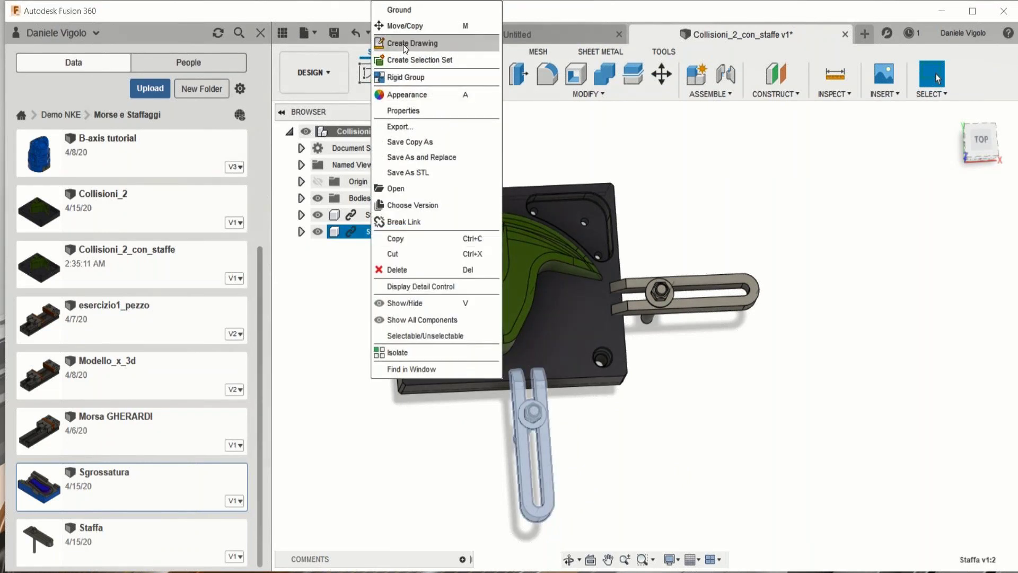
pyautogui.click(403, 27)
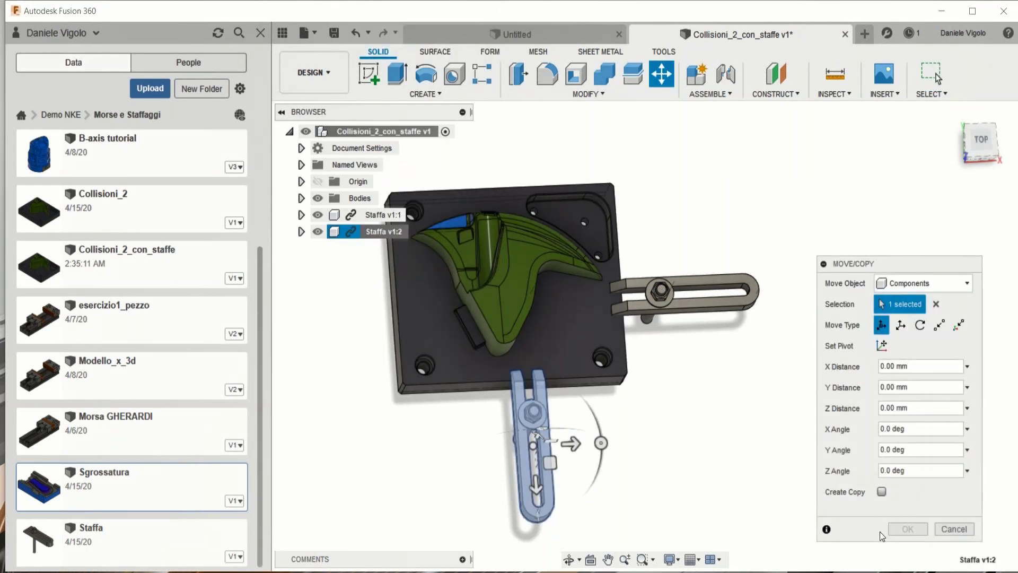
pyautogui.click(881, 492)
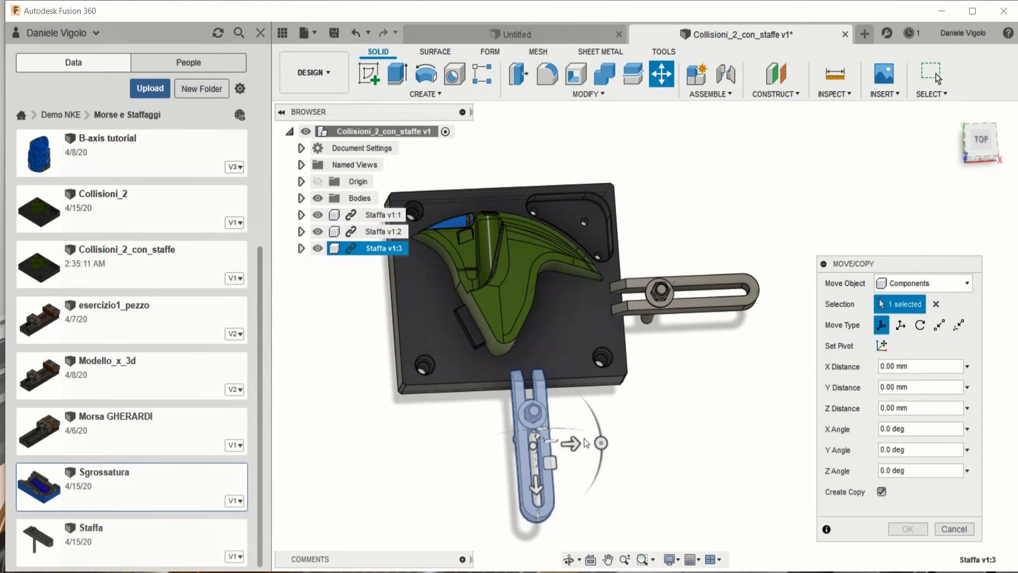
pyautogui.moveTo(586, 442); pyautogui.dragTo(365, 336)
pyautogui.keyDown('shift'); pyautogui.moveTo(364, 335); pyautogui.dragTo(740, 451, button='middle'); pyautogui.keyUp('shift')
pyautogui.scroll(3, 740, 451)
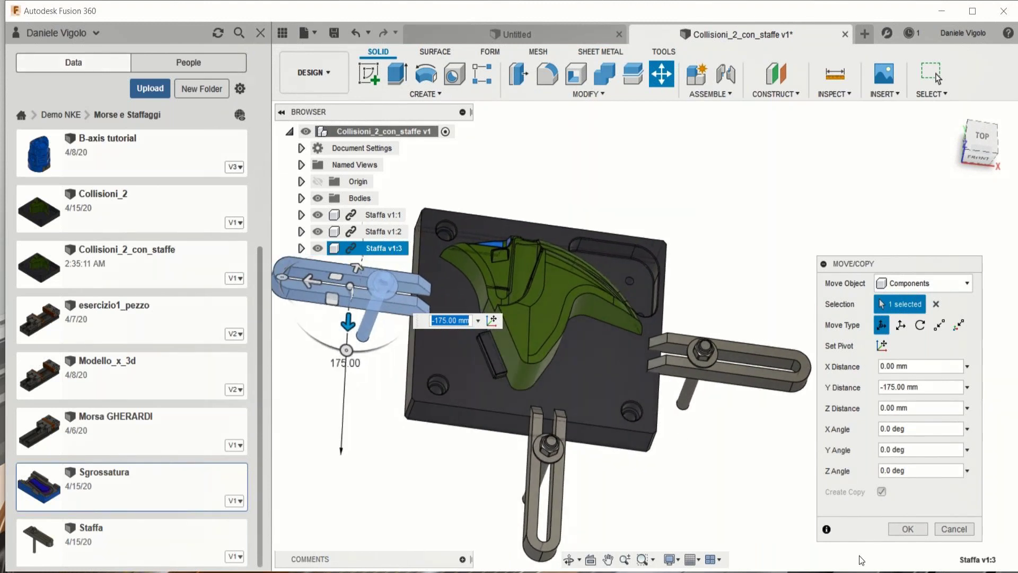
pyautogui.click(905, 529)
# Delete the part body Body1 from the design, keeping only the three Staffa clamps
pyautogui.scroll(-5, 802, 510)
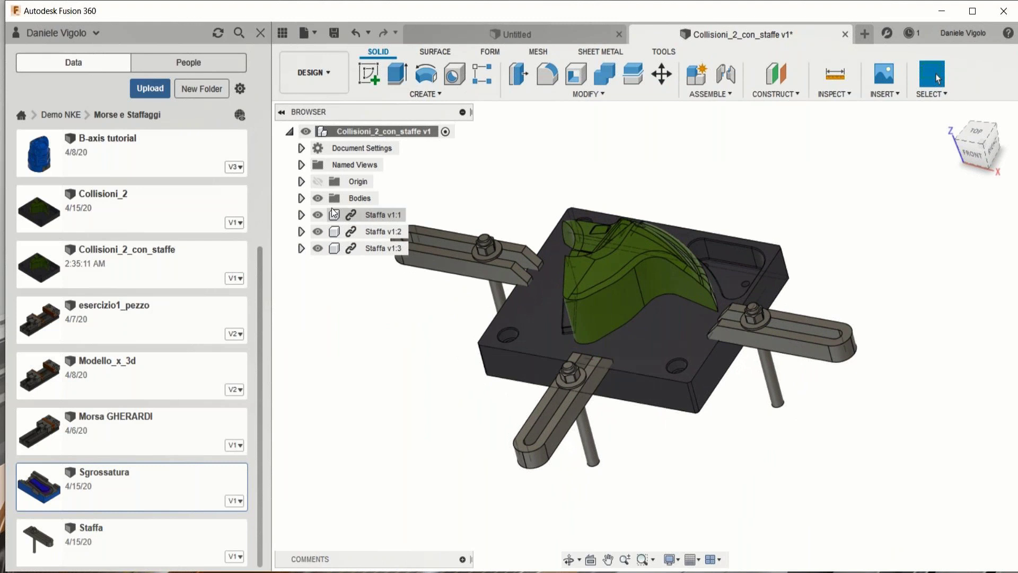
pyautogui.click(300, 198)
pyautogui.rightClick(374, 217)
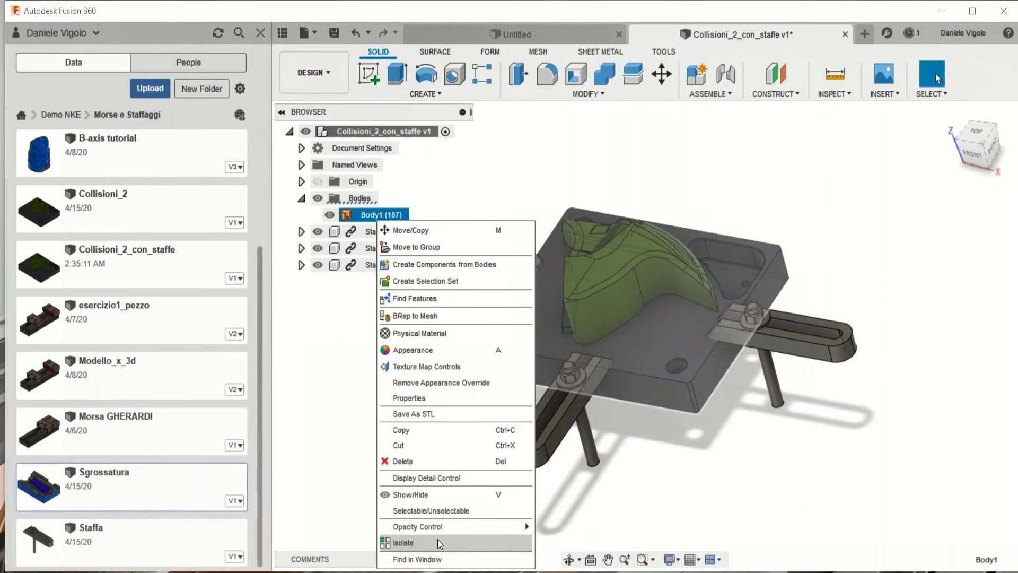
pyautogui.click(421, 460)
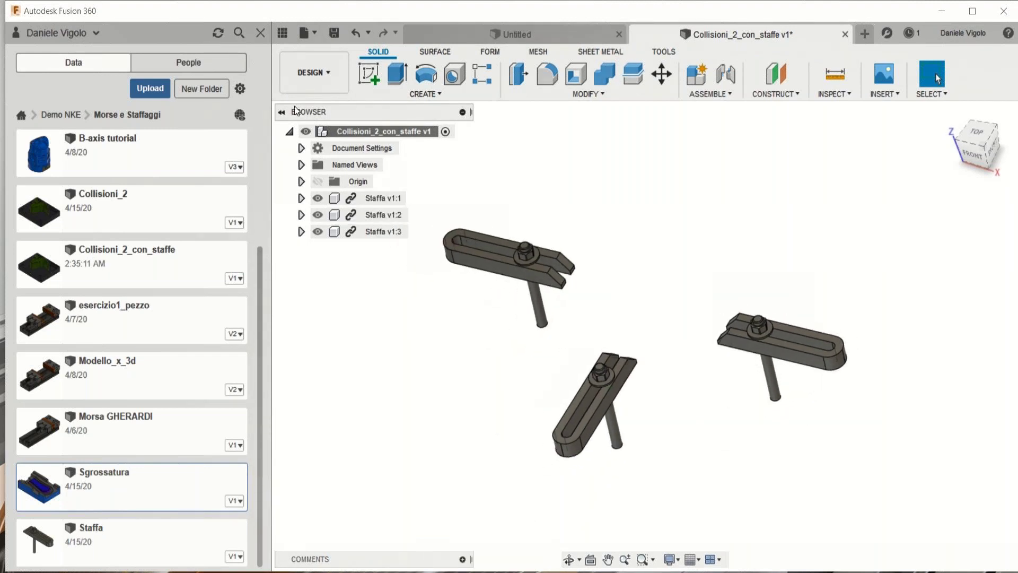
# Prepare a STEP export of the clamps-only design, review the Modelli destination folder, and cancel without exporting
pyautogui.click(315, 34)
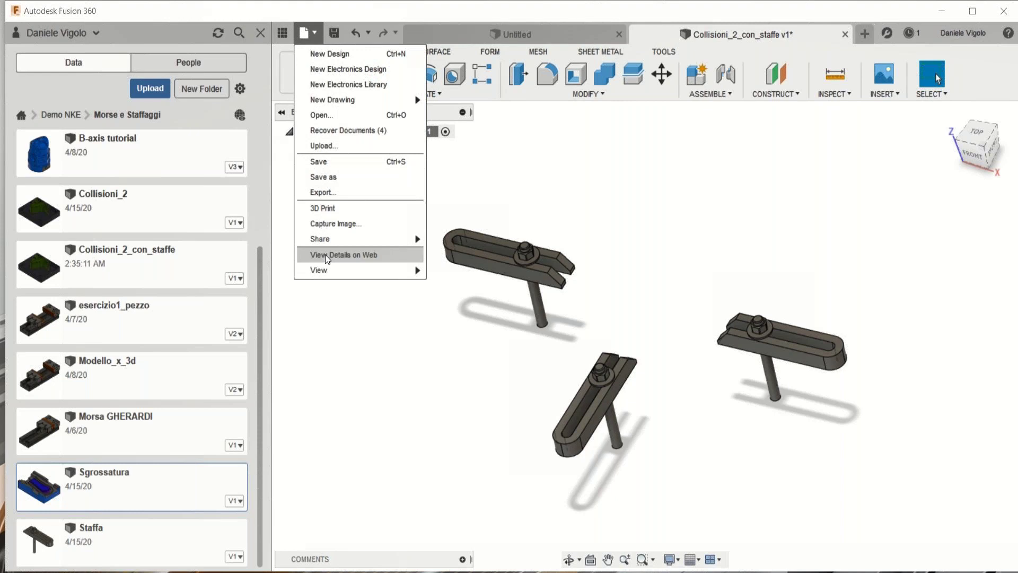
pyautogui.click(345, 193)
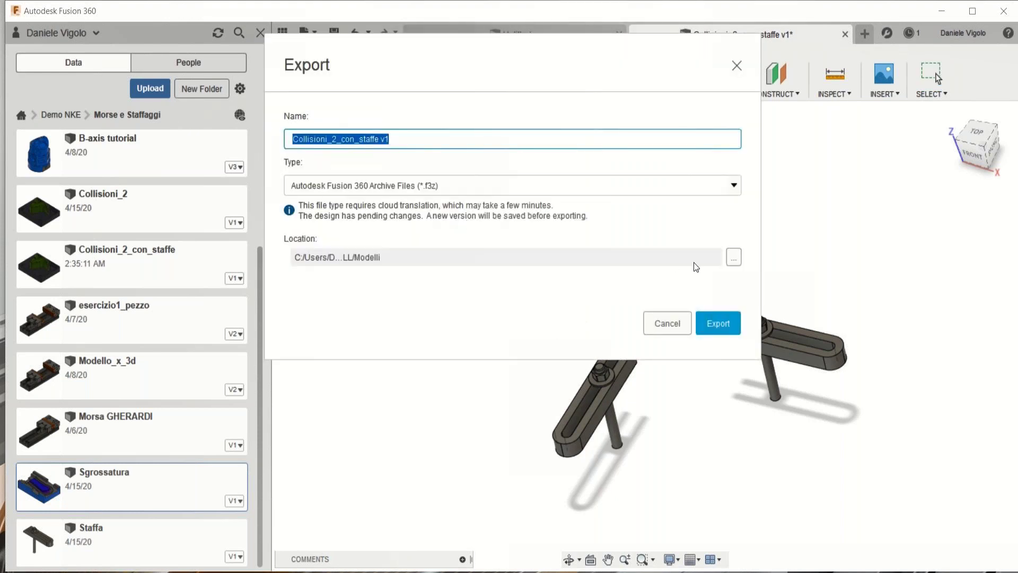
pyautogui.click(735, 185)
pyautogui.scroll(-1, 330, 284)
pyautogui.click(326, 287)
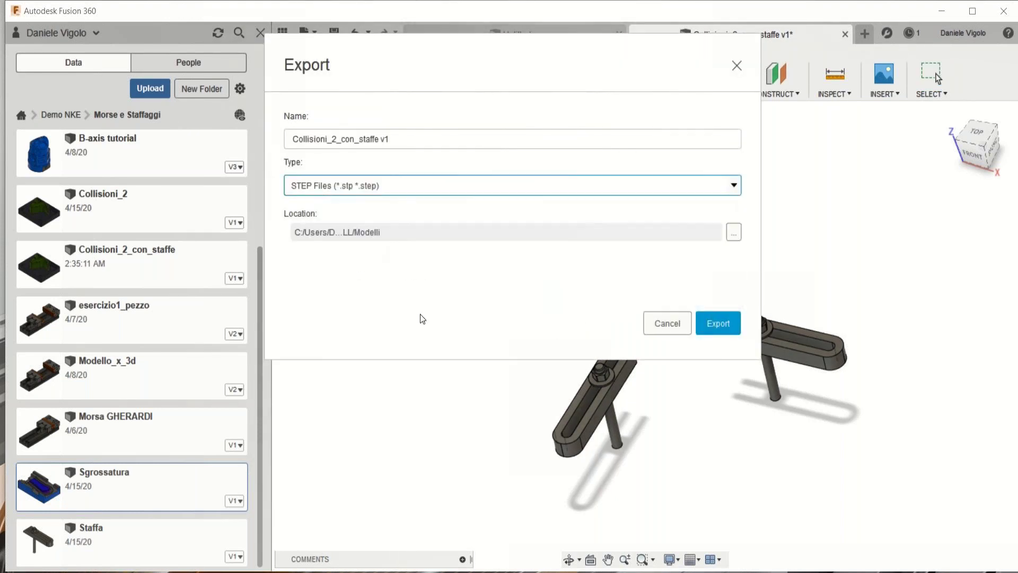
pyautogui.click(733, 233)
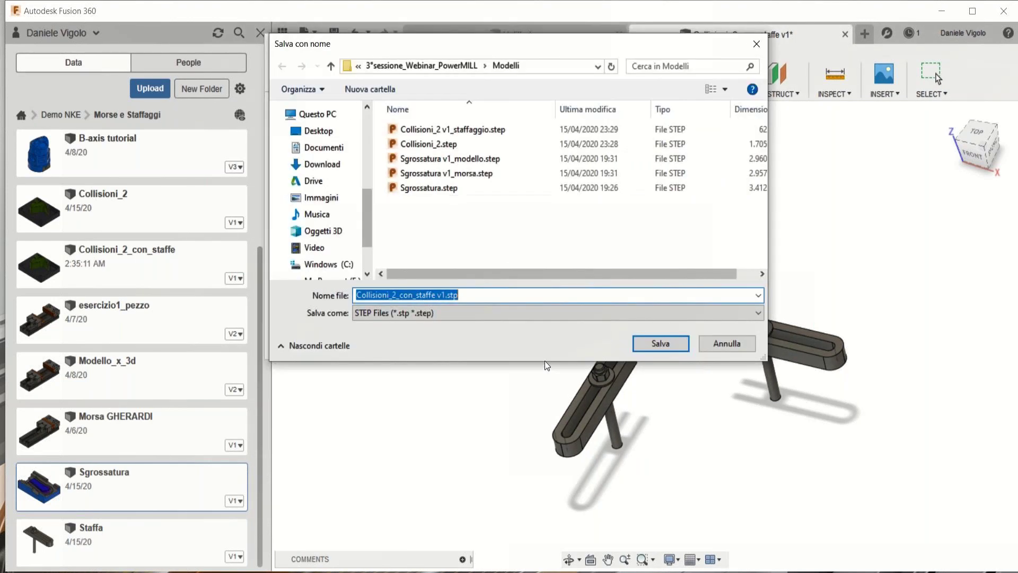
pyautogui.click(720, 349)
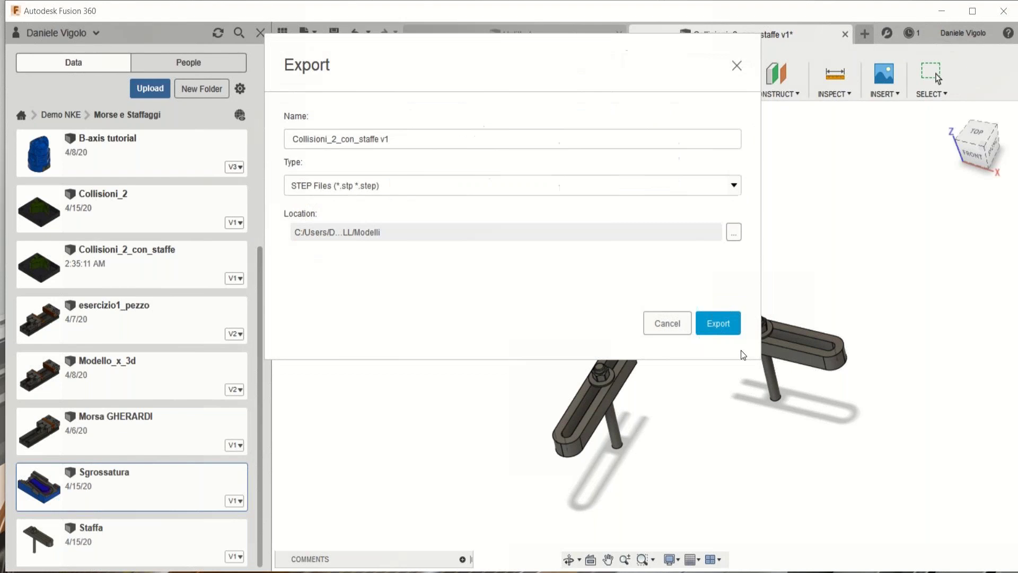
pyautogui.click(658, 321)
pyautogui.click(354, 33)
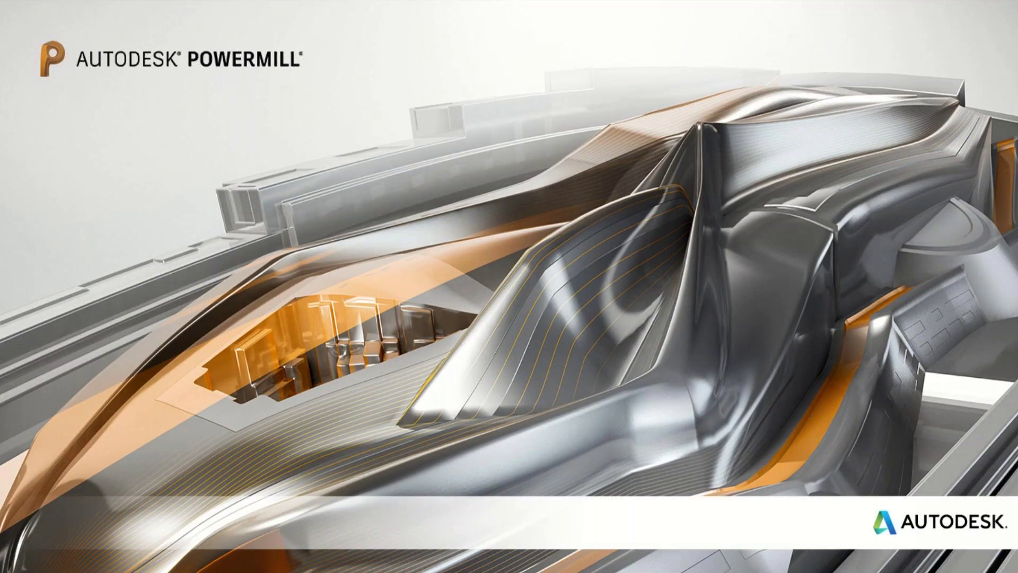
# Switch to the Collisione1 project in PowerMill and activate the limite boundary around the part's central shape
pyautogui.click(614, 539)
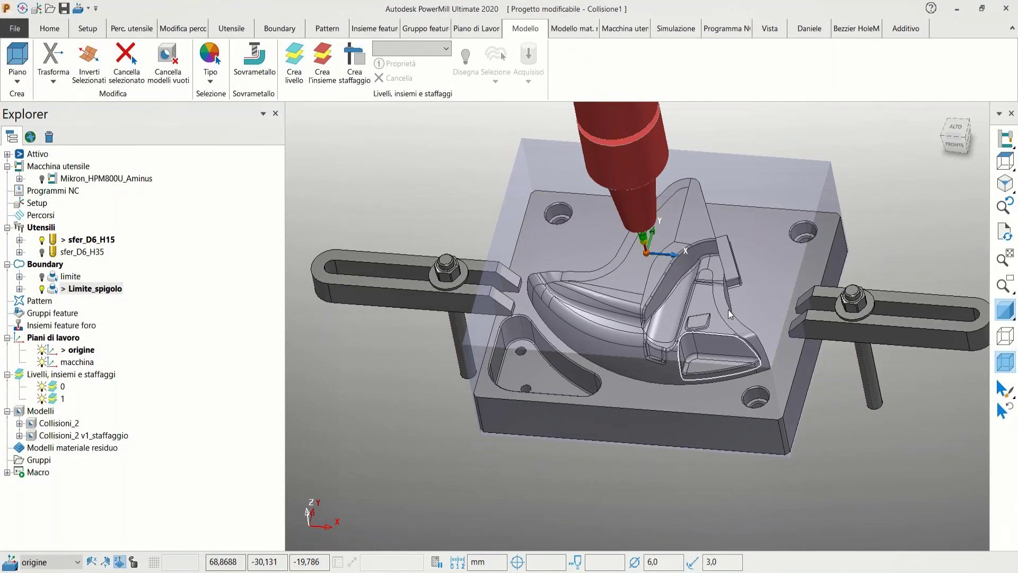
pyautogui.doubleClick(70, 277)
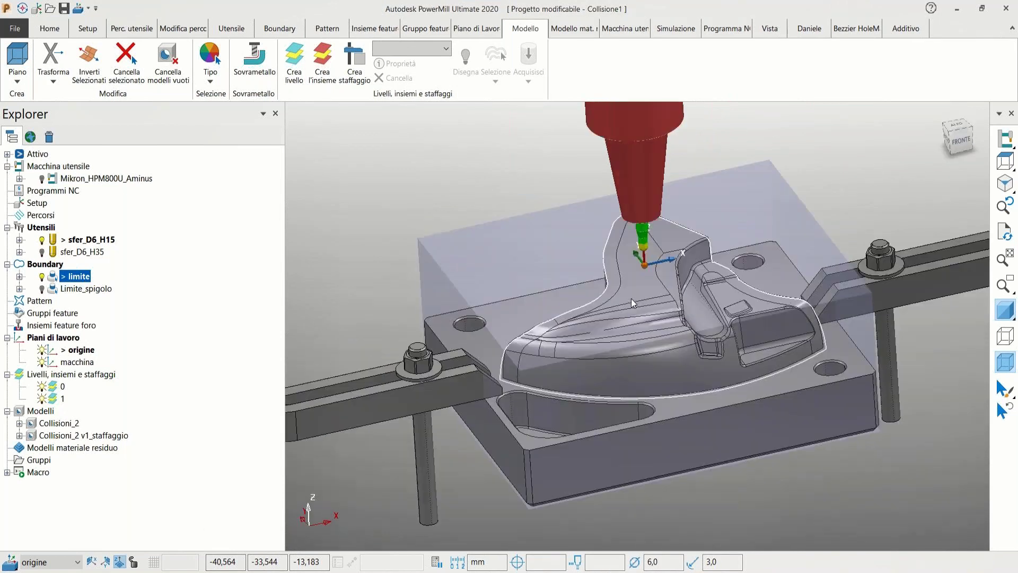
pyautogui.moveTo(631, 298); pyautogui.dragTo(631, 298, button='middle')
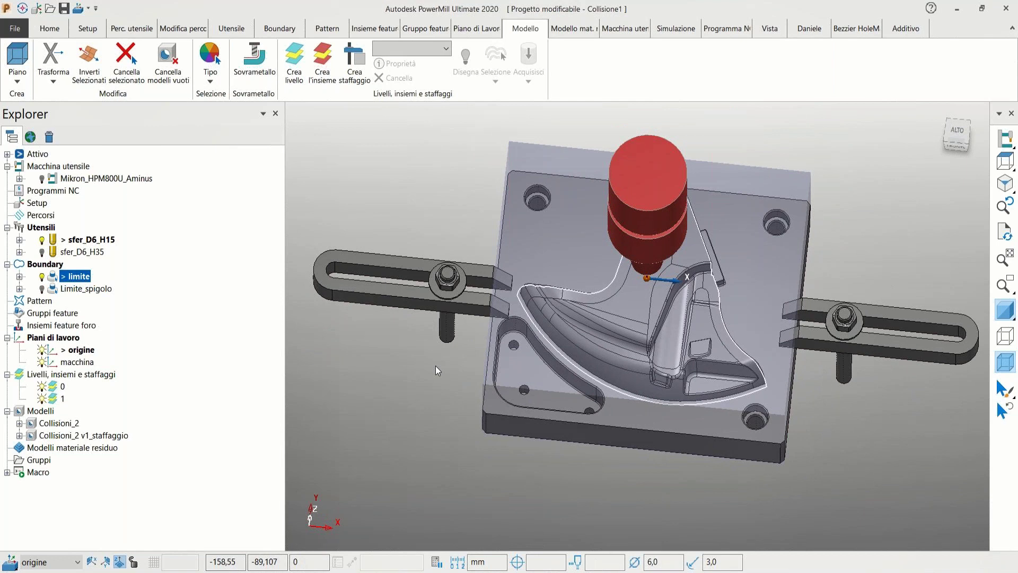
pyautogui.moveTo(434, 364); pyautogui.dragTo(437, 364, button='middle')
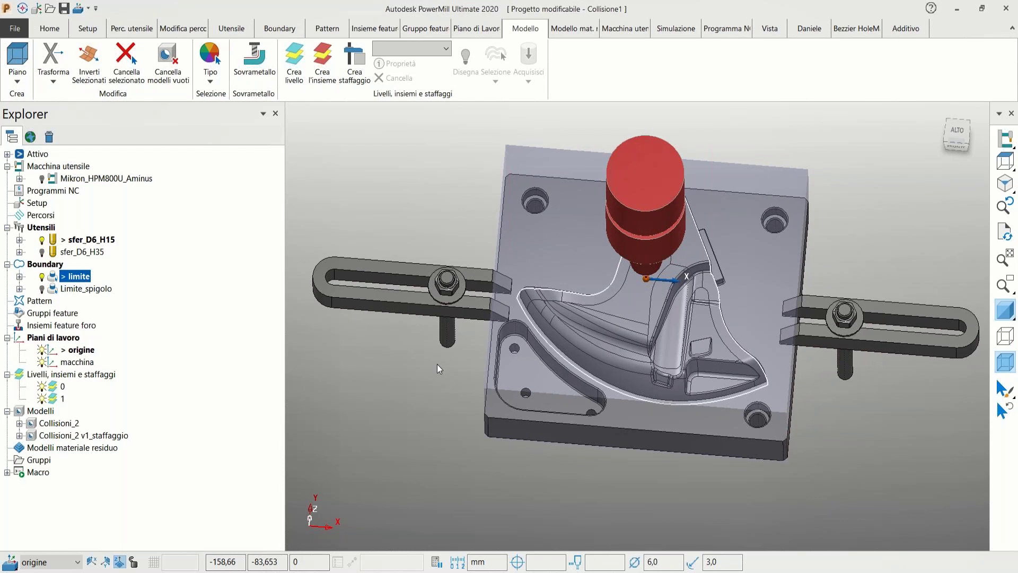
pyautogui.moveTo(437, 364); pyautogui.dragTo(439, 355, button='middle')
pyautogui.scroll(2, 439, 355)
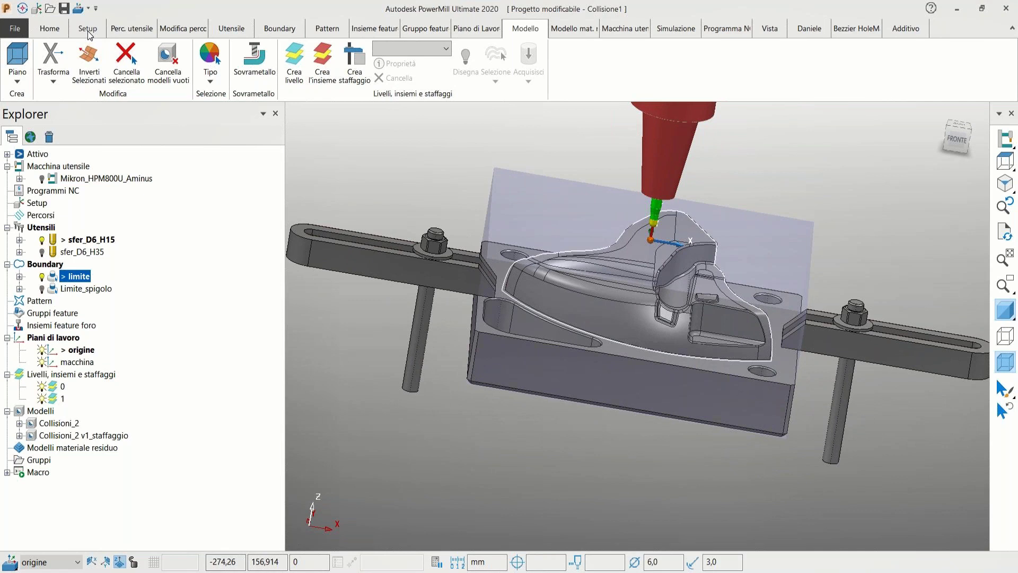
# Create a steep and shallow finishing toolpath from the favourite strategy R_Bpend_1 and activate the limite boundary for it
pyautogui.click(140, 31)
pyautogui.click(18, 60)
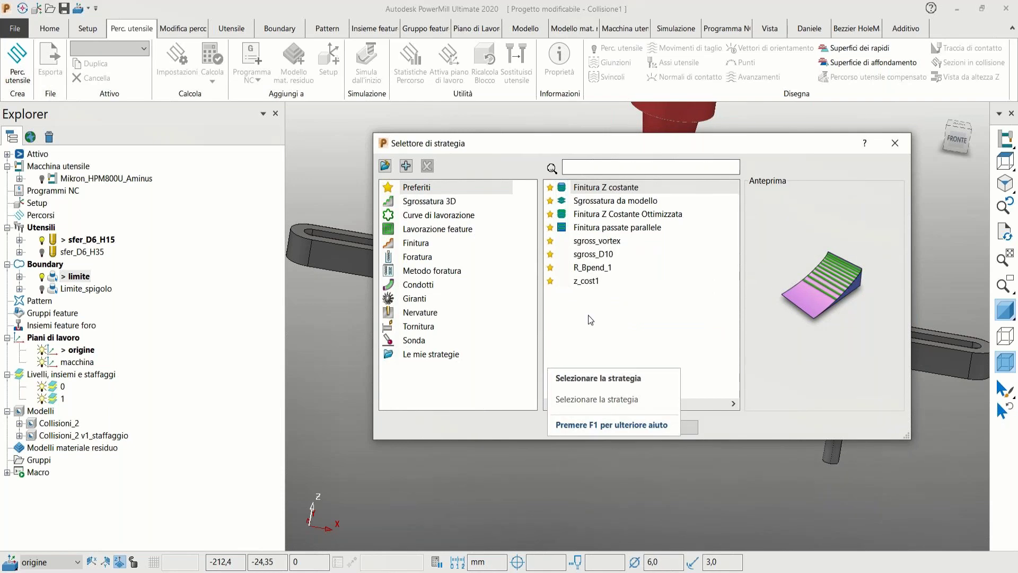
pyautogui.click(603, 269)
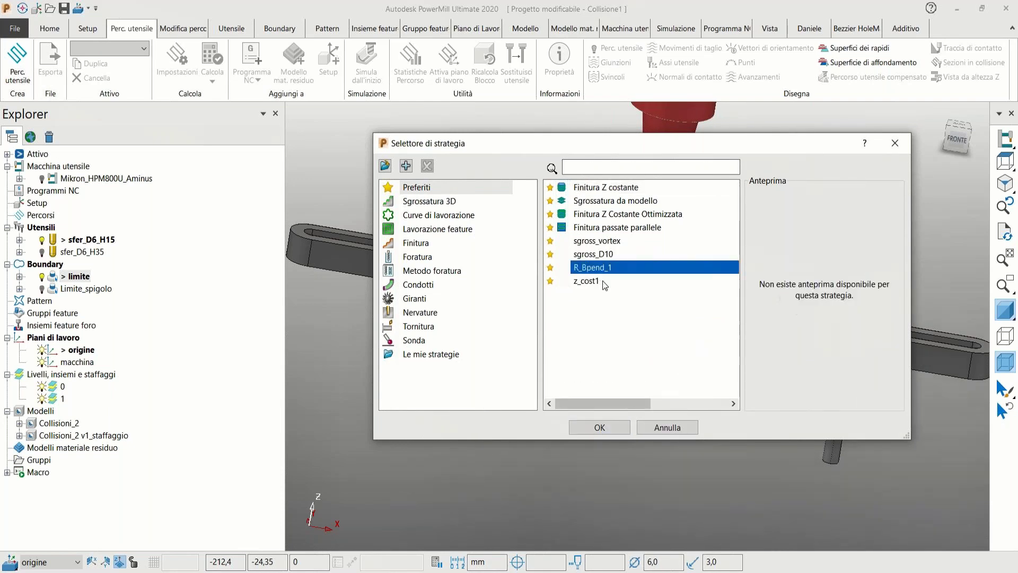
pyautogui.click(626, 427)
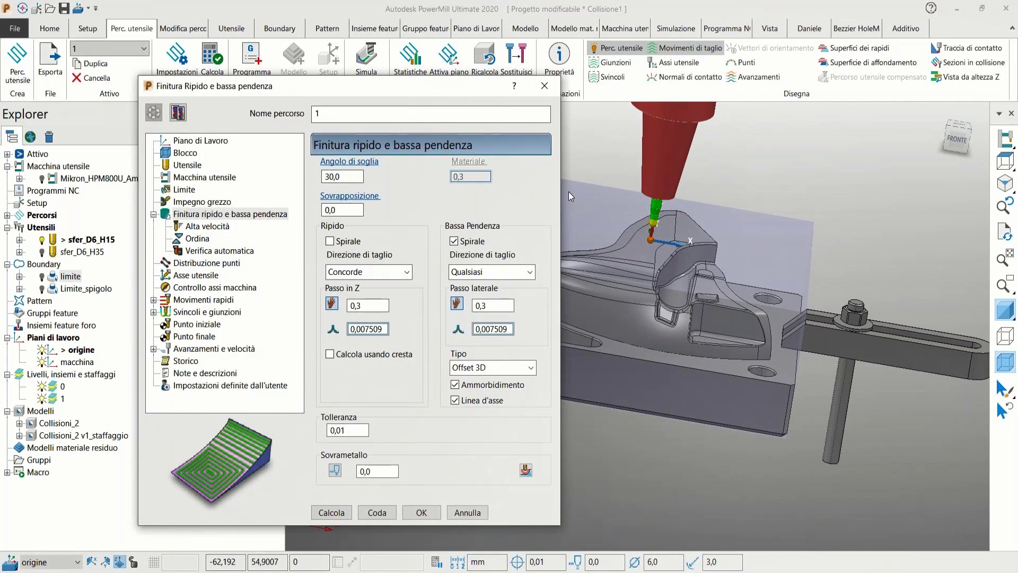
pyautogui.moveTo(438, 85); pyautogui.dragTo(644, 99)
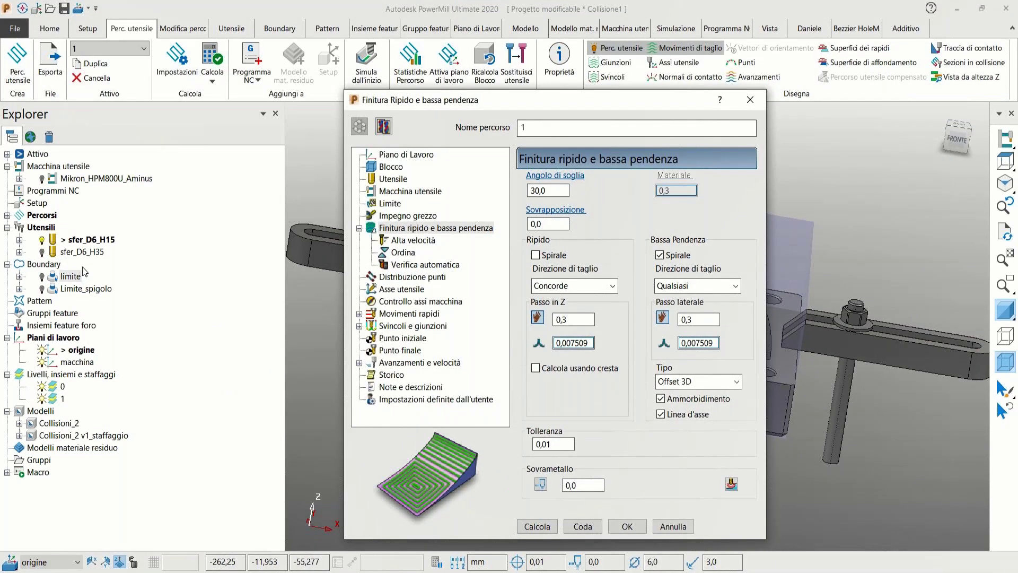
pyautogui.click(53, 280)
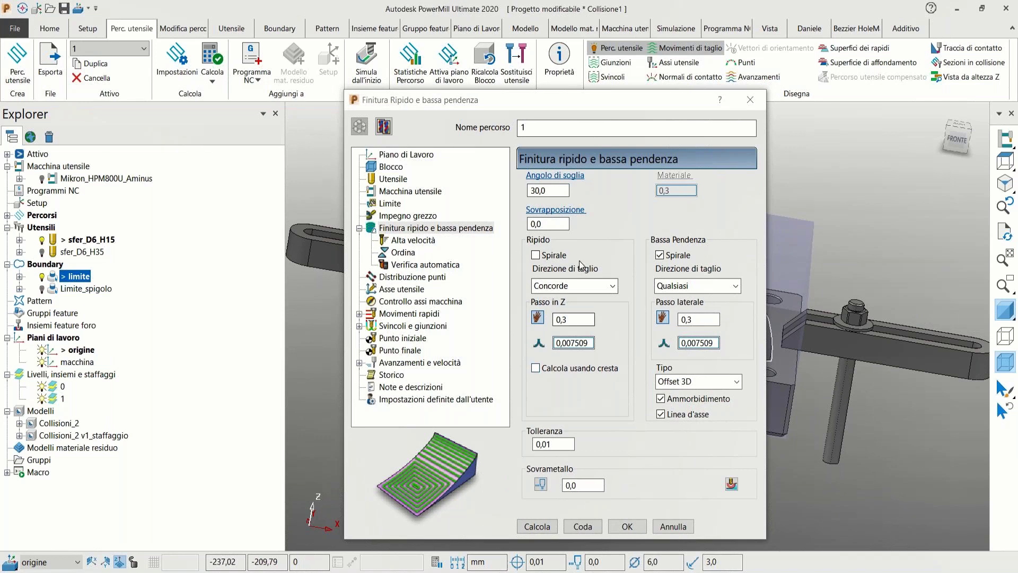
# Set the cusp height to 0.01 for both the steep Z stepdown and the shallow stepover
pyautogui.click(558, 198)
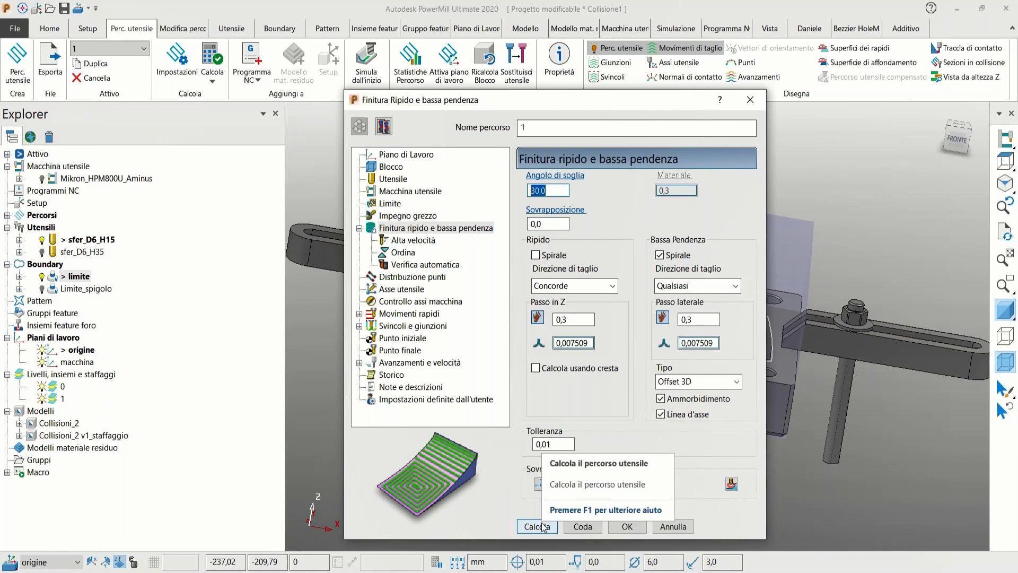
pyautogui.click(545, 348)
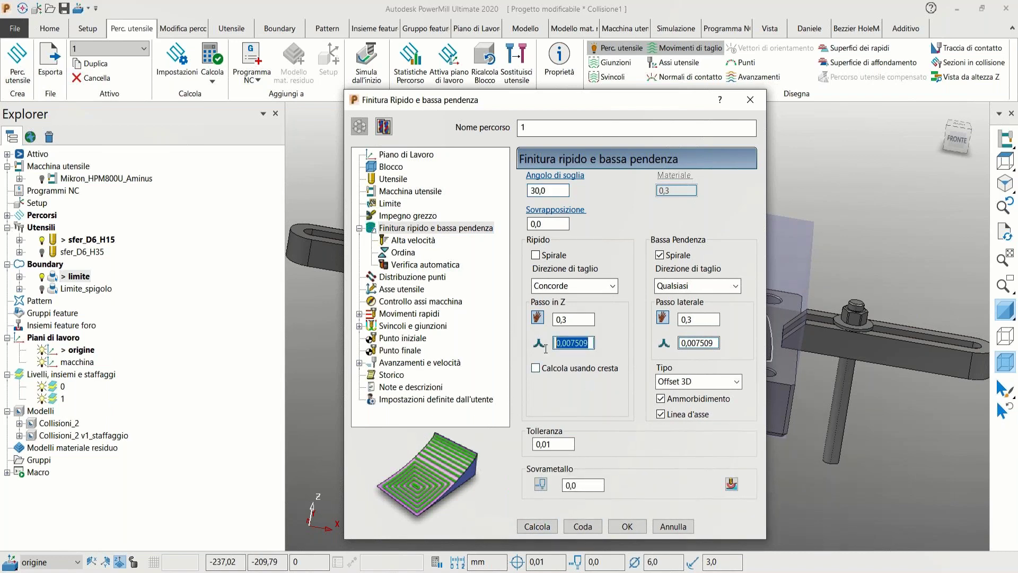
pyautogui.press('BackSpace')
pyautogui.write('.01')
pyautogui.press('Tab')
pyautogui.write('.01')
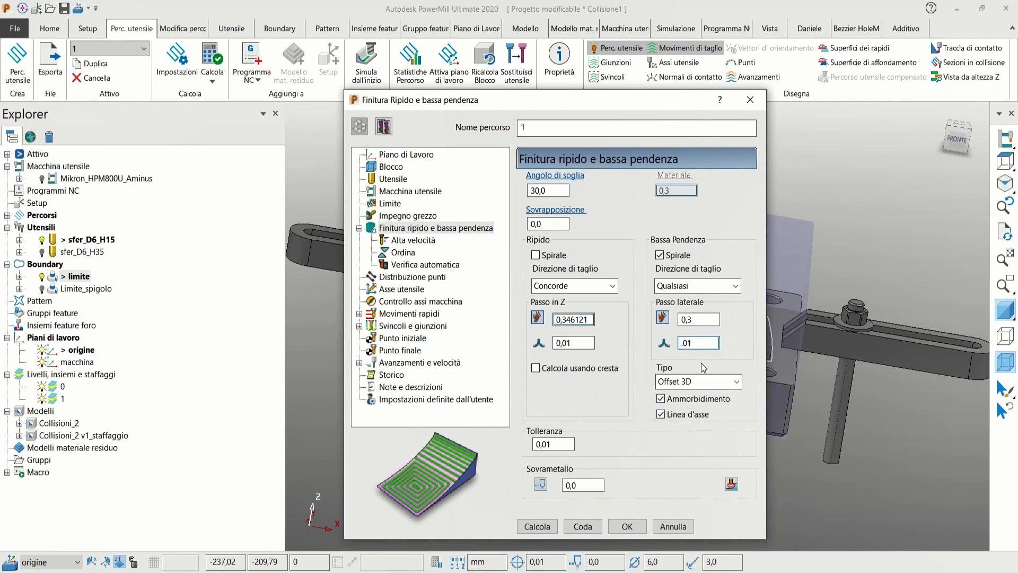
# Calculate the steep and shallow finishing toolpath, close its settings and inspect the passes over the part
pyautogui.click(550, 523)
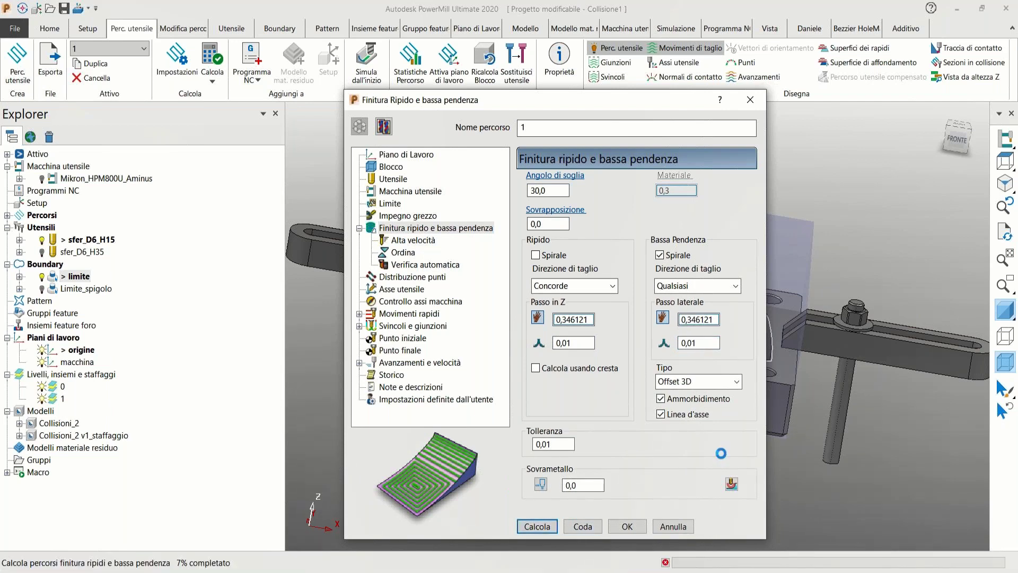
pyautogui.moveTo(639, 104); pyautogui.dragTo(476, 70)
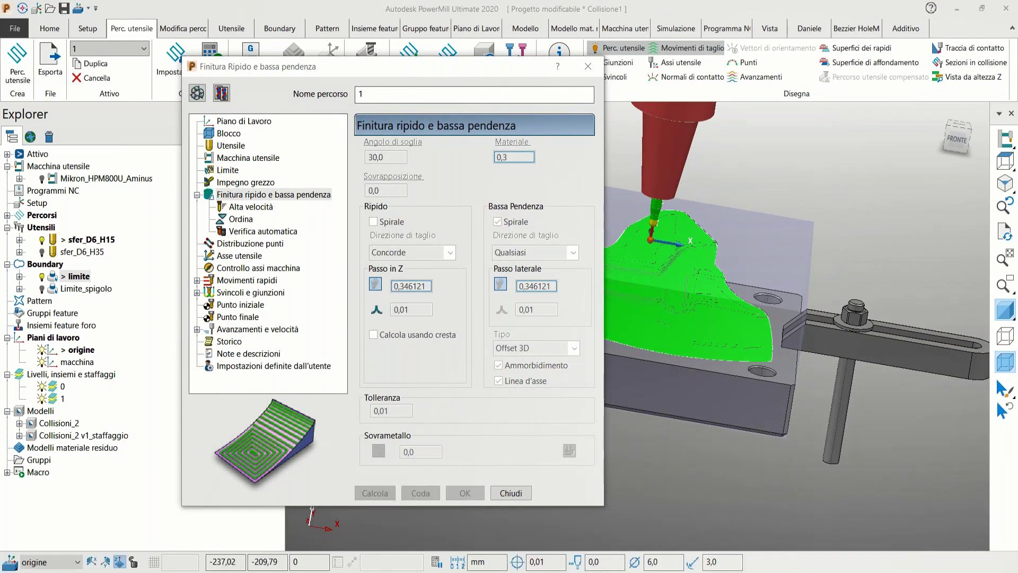
pyautogui.click(509, 493)
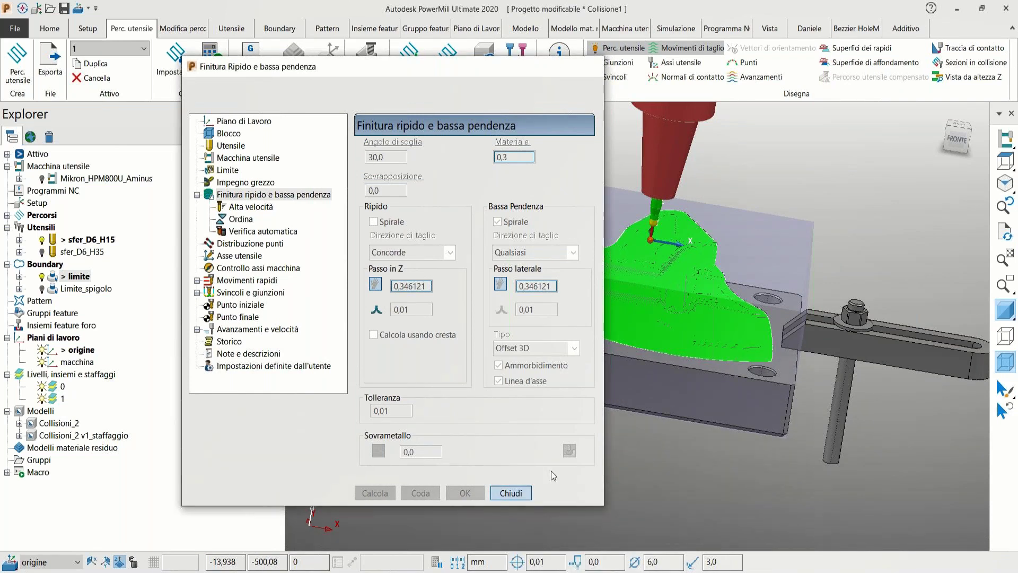
pyautogui.scroll(8, 737, 340)
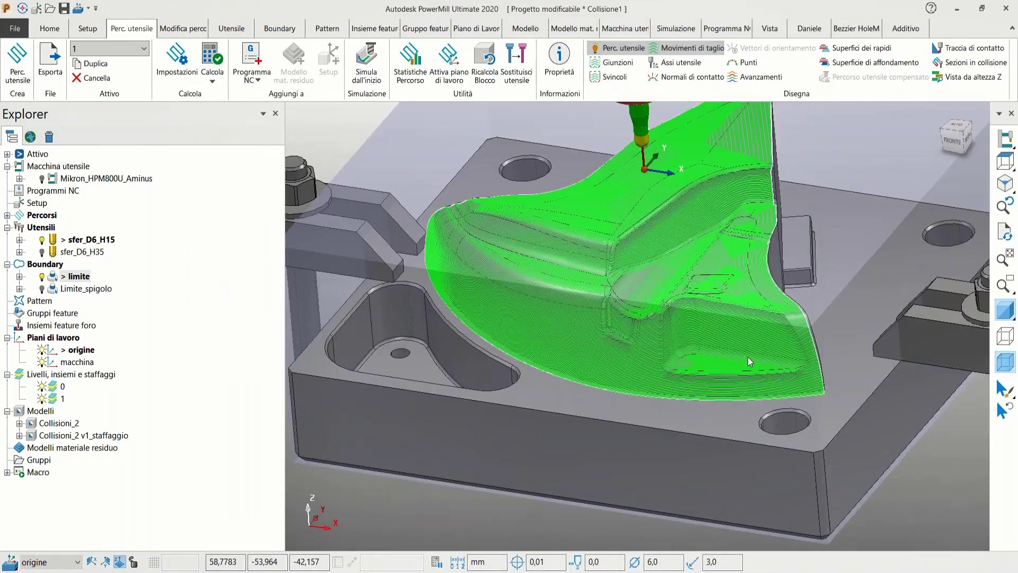
pyautogui.scroll(5, 750, 361)
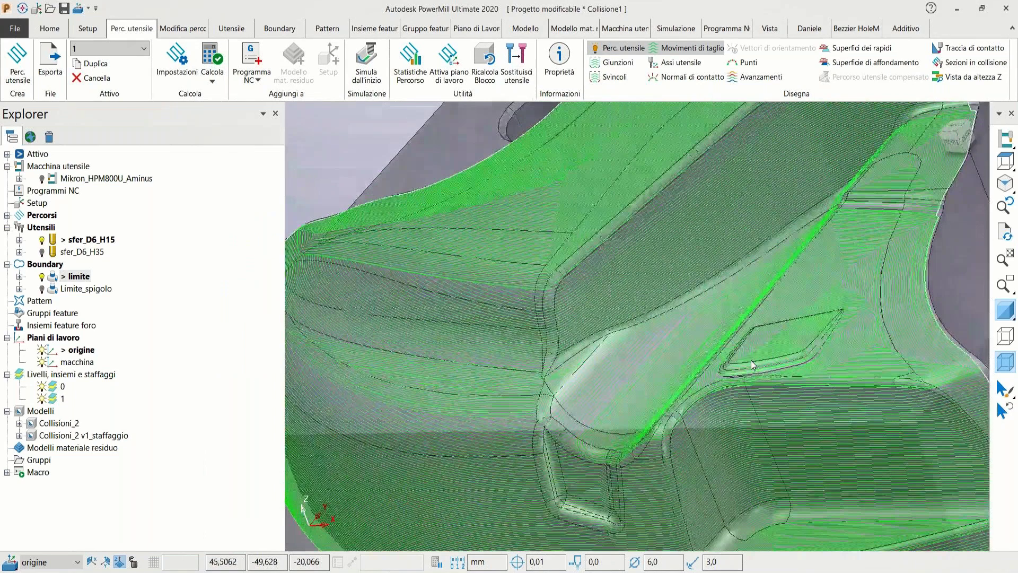
pyautogui.keyDown('ctrl'); pyautogui.scroll(5, 751, 361); pyautogui.keyUp('ctrl')
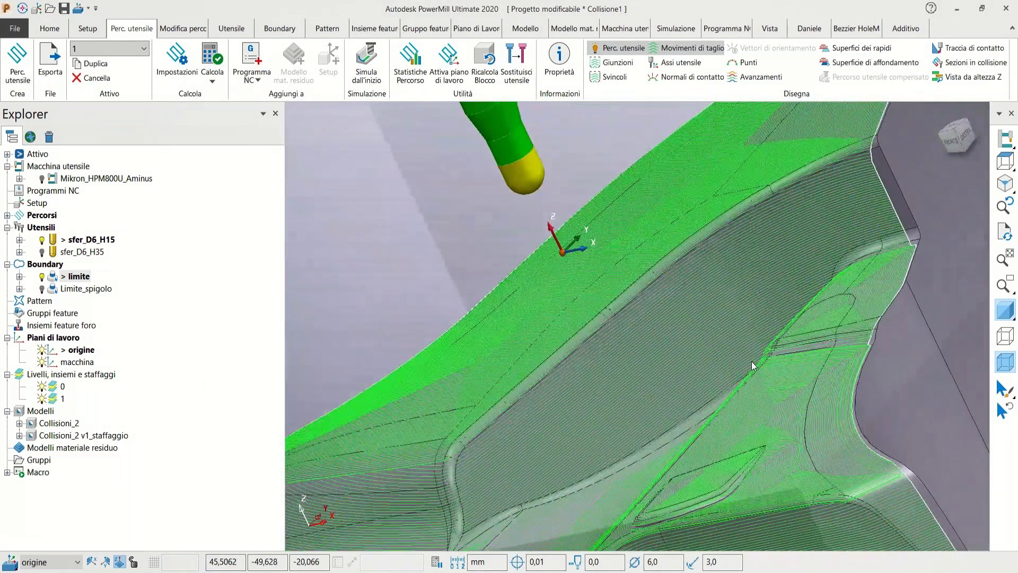
pyautogui.moveTo(751, 361); pyautogui.dragTo(751, 361, button='middle')
pyautogui.scroll(3, 752, 361)
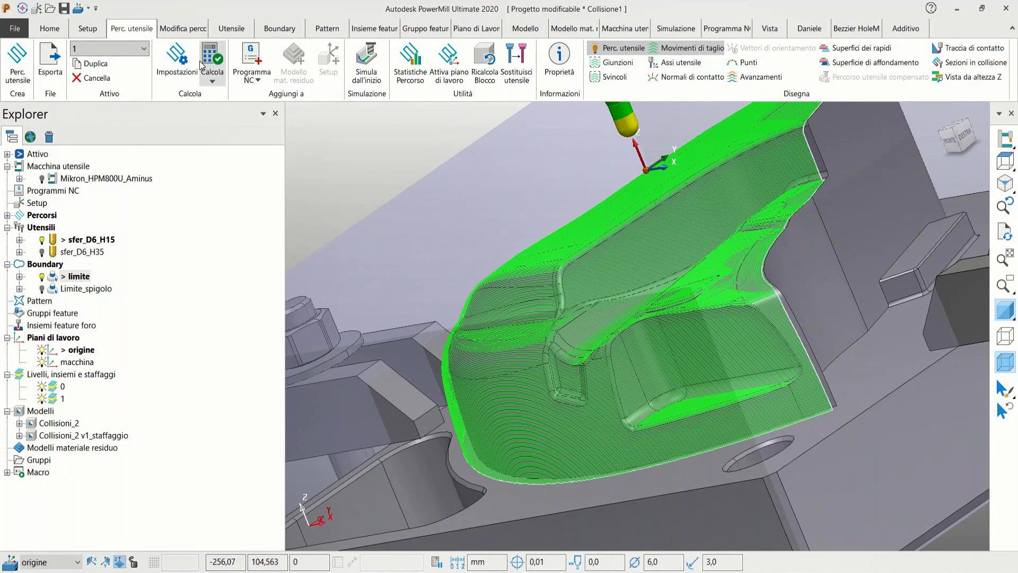
# Load toolpath 1 into the simulation from its start
pyautogui.click(676, 28)
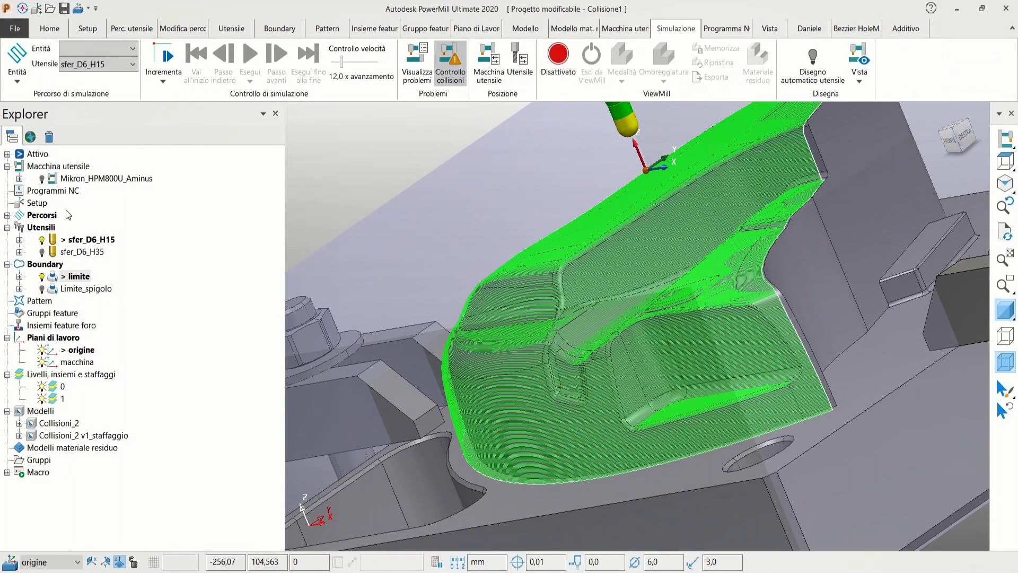
pyautogui.rightClick(76, 277)
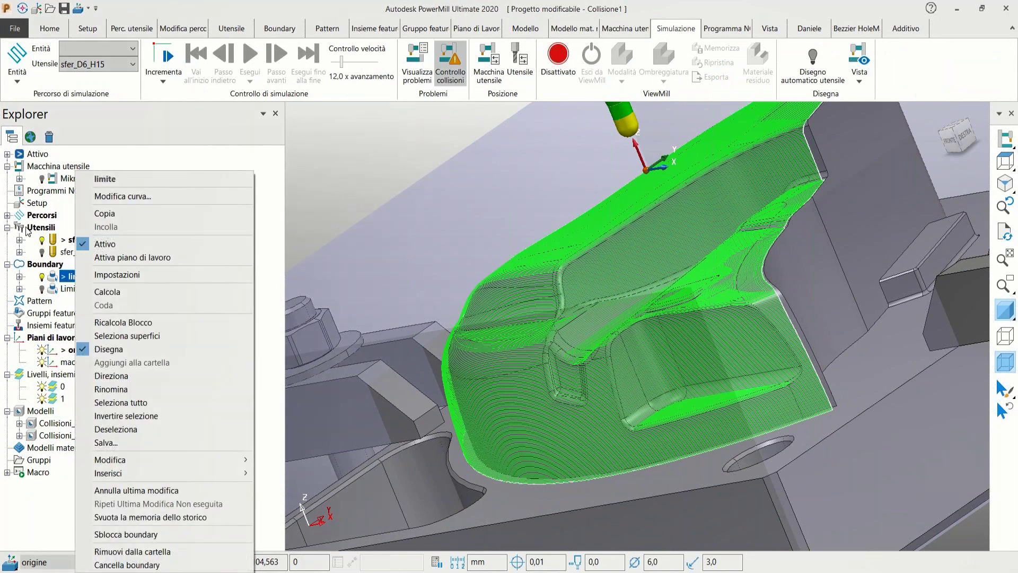
pyautogui.doubleClick(47, 216)
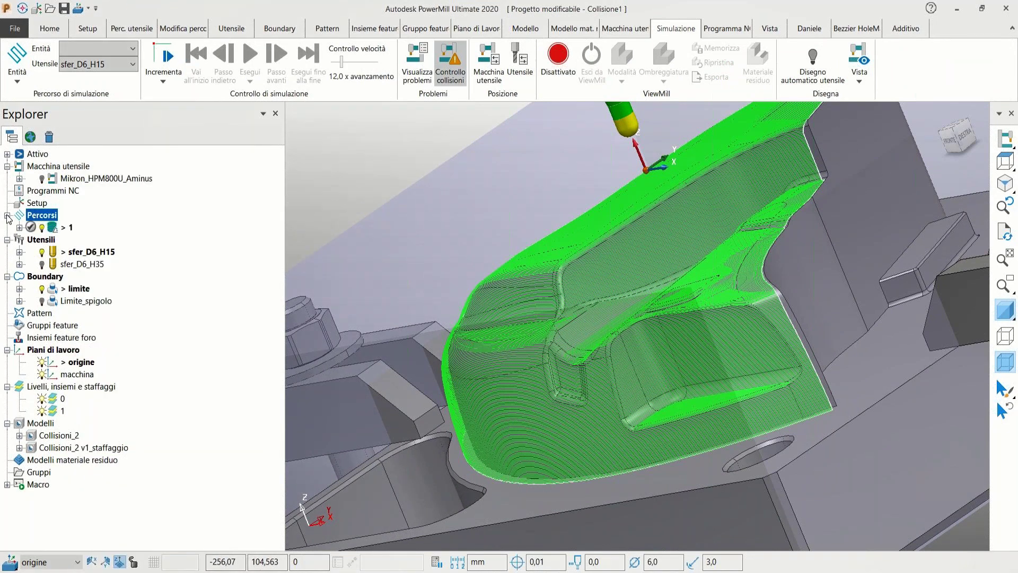
pyautogui.rightClick(66, 229)
pyautogui.click(117, 160)
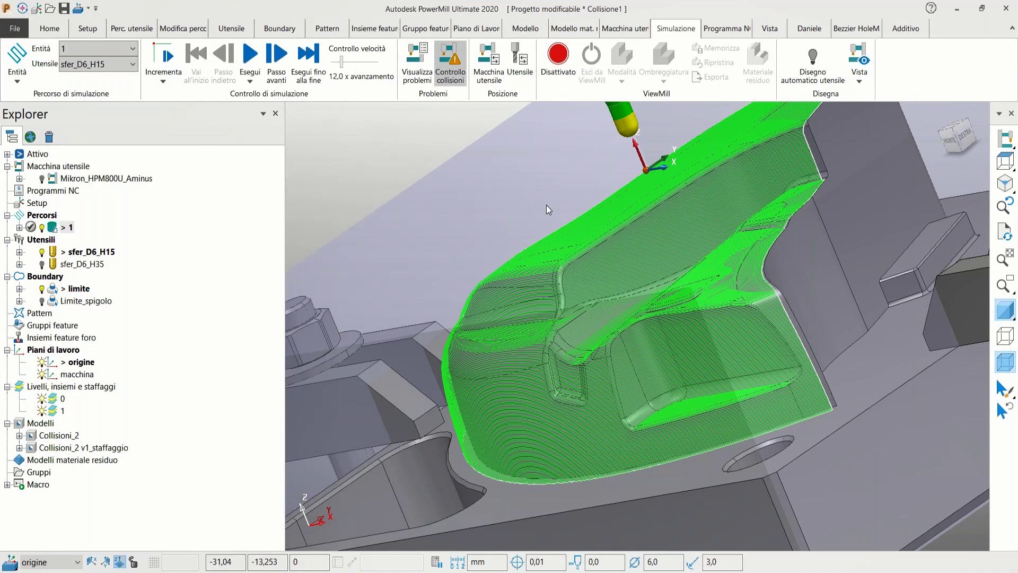
# Simulate toolpath 1 from a picked point on the part's inclined inner wall and examine the tool and holder clearance there
pyautogui.scroll(4, 689, 234)
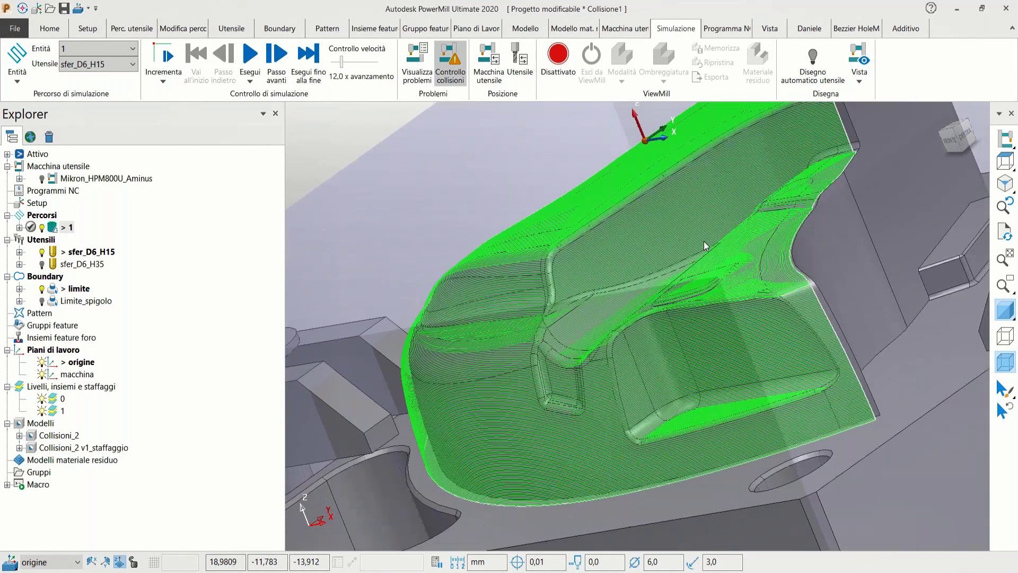
pyautogui.click(705, 237)
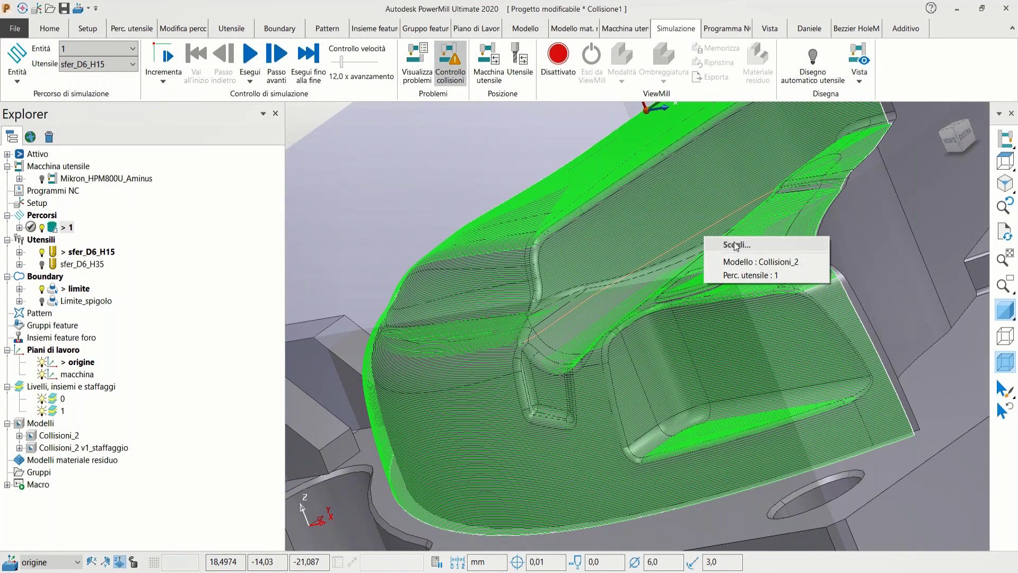
pyautogui.click(743, 275)
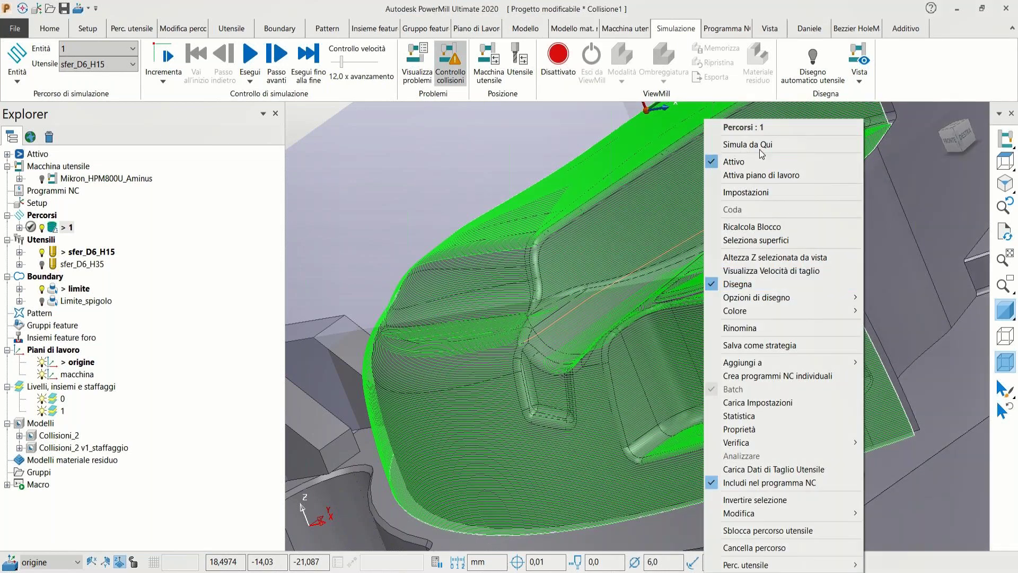
pyautogui.click(759, 148)
pyautogui.scroll(6, 810, 287)
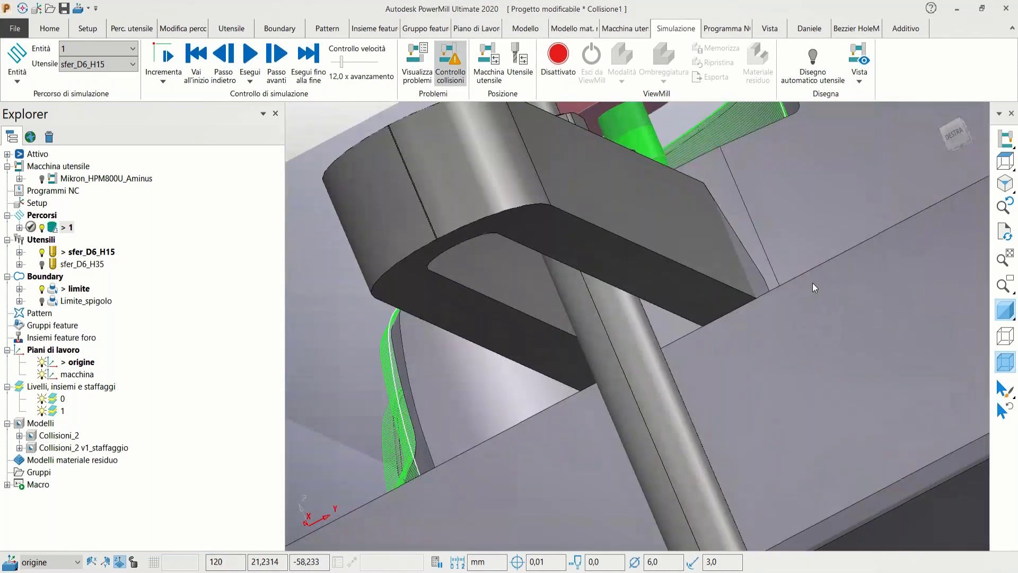
pyautogui.moveTo(812, 283); pyautogui.dragTo(815, 284, button='middle')
pyautogui.scroll(4, 816, 284)
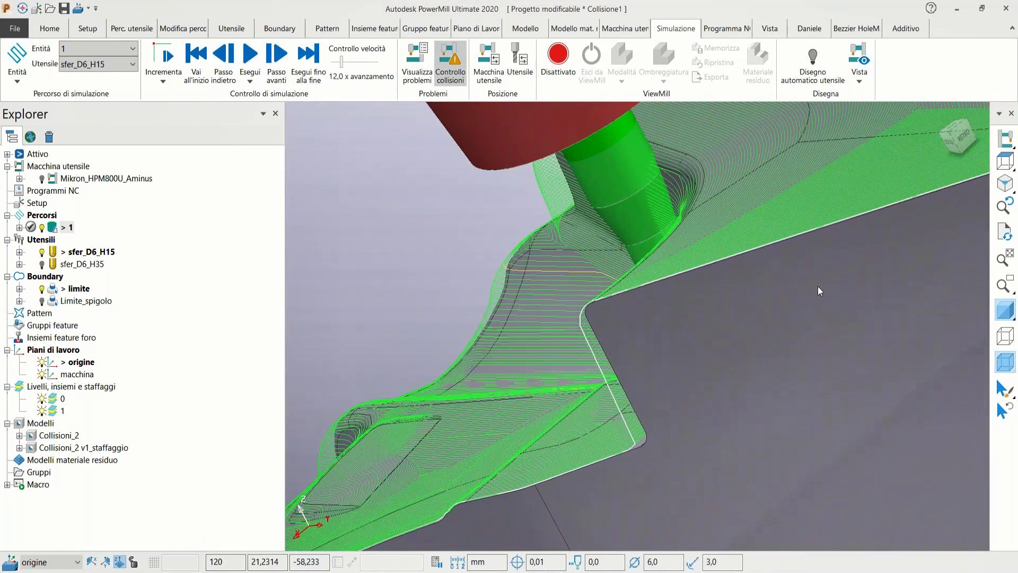
# Display the colliding segments of toolpath 1 and examine where they lie along the part's lower edge, pocket and inner wall
pyautogui.scroll(-3, 819, 286)
pyautogui.moveTo(819, 285); pyautogui.dragTo(819, 285, button='middle')
pyautogui.scroll(-3, 819, 285)
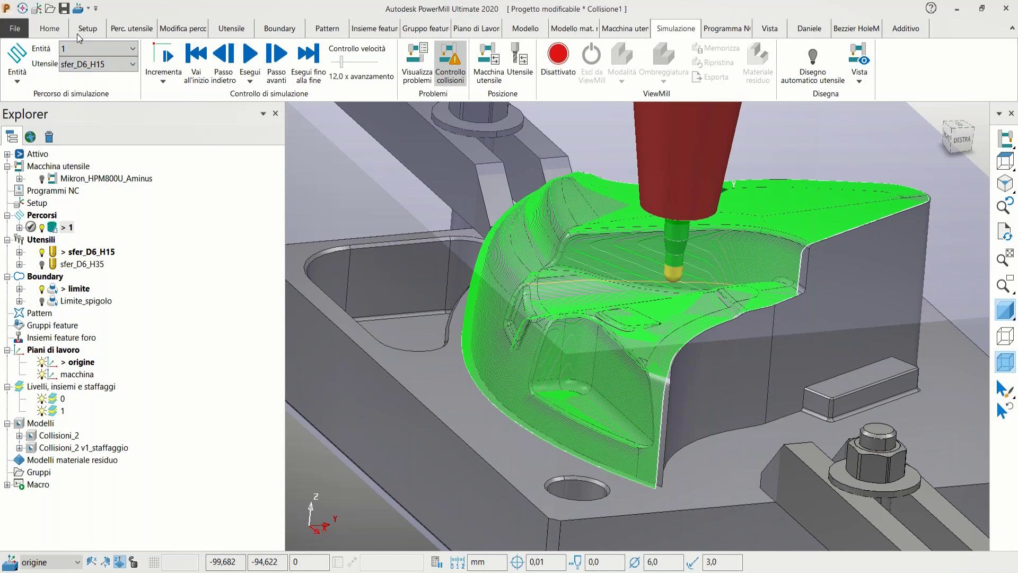
pyautogui.click(49, 28)
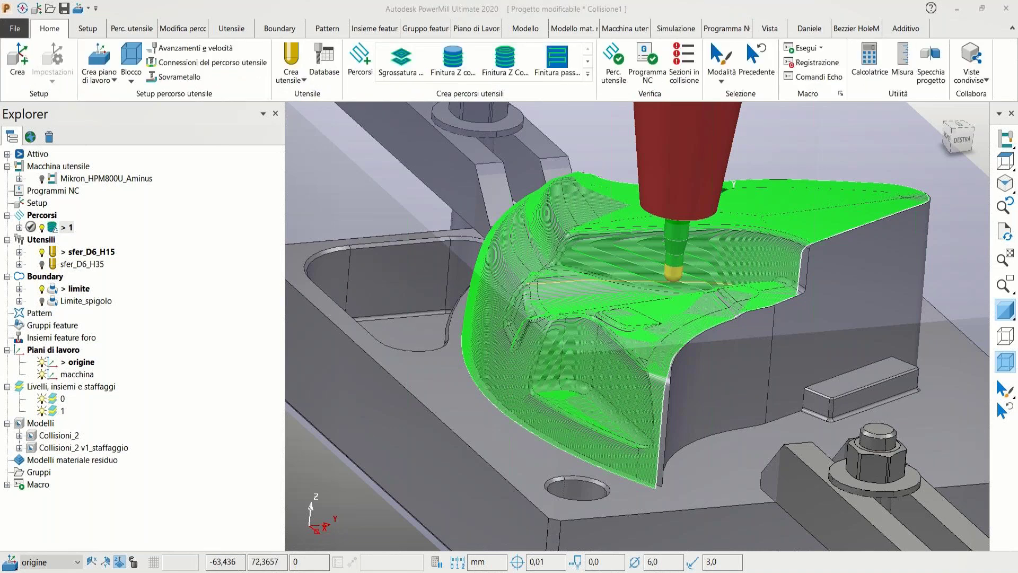
pyautogui.click(122, 29)
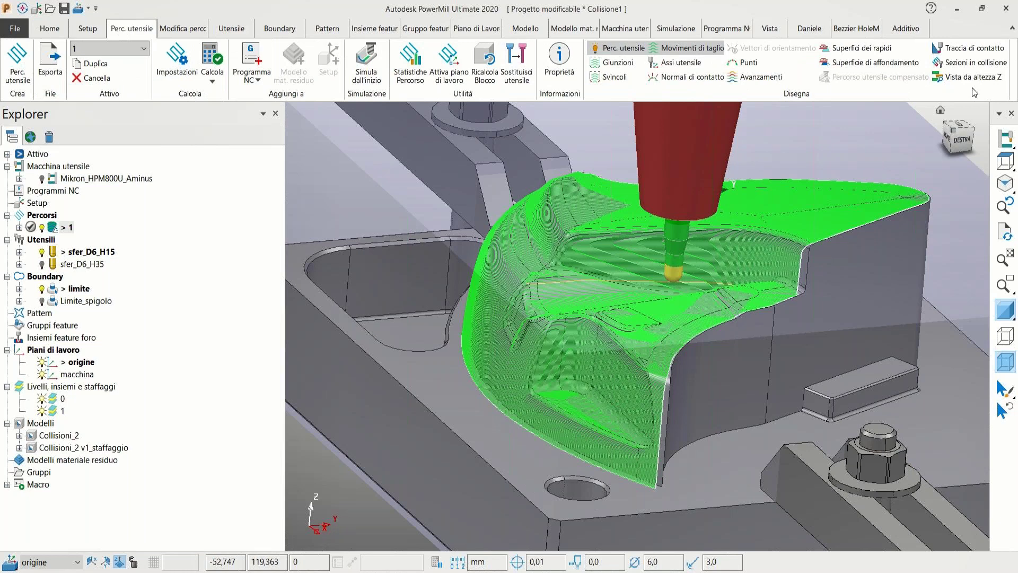
pyautogui.click(968, 65)
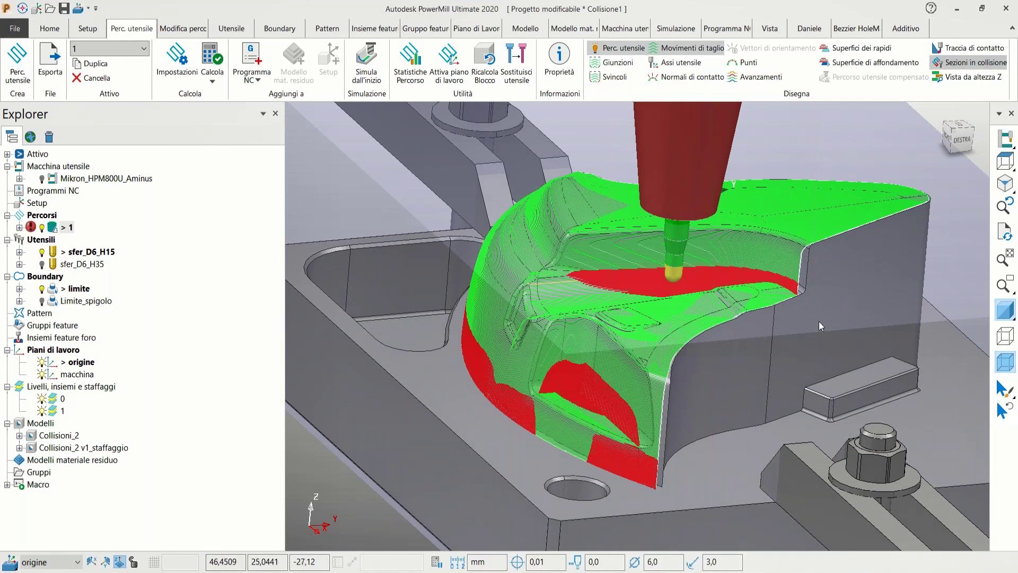
pyautogui.scroll(2, 819, 322)
pyautogui.moveTo(818, 322); pyautogui.dragTo(816, 323, button='middle')
pyautogui.scroll(-5, 816, 323)
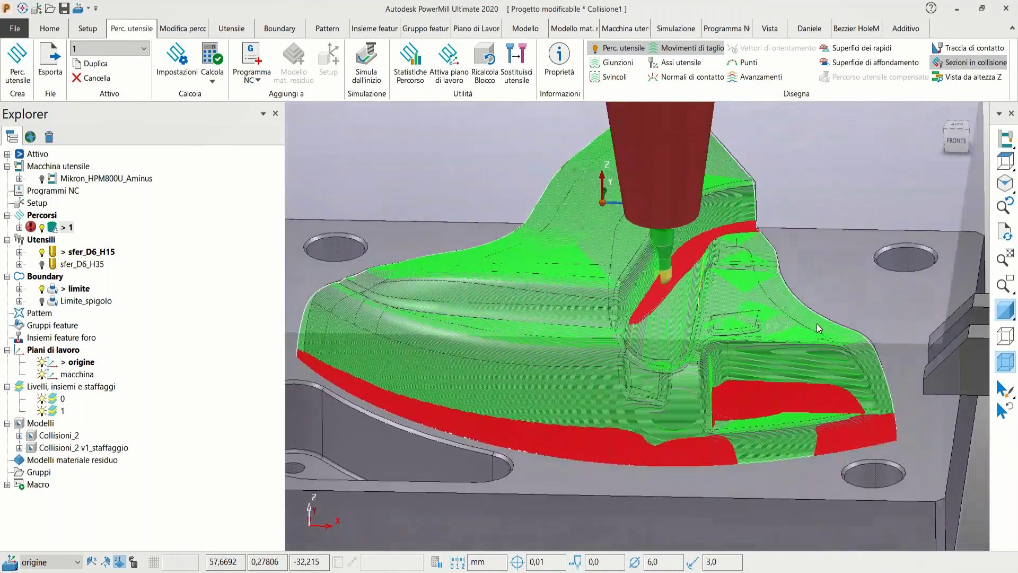
pyautogui.scroll(3, 816, 324)
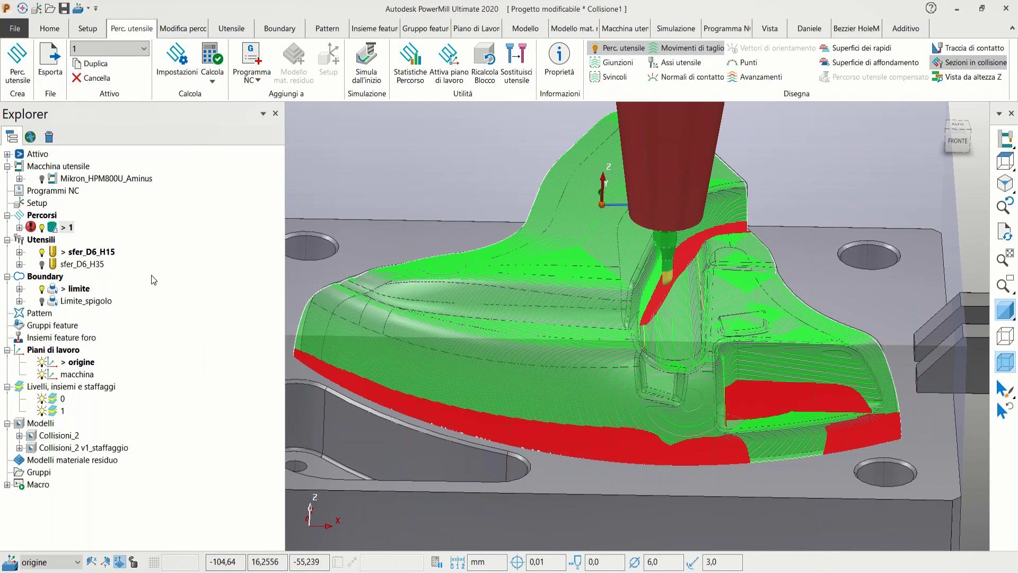
# Verify toolpath 1 for collisions against the models with sfer_D6_H35 as the replacement tool and a holder clearance of 1.0
pyautogui.moveTo(74, 228)
pyautogui.click(183, 28)
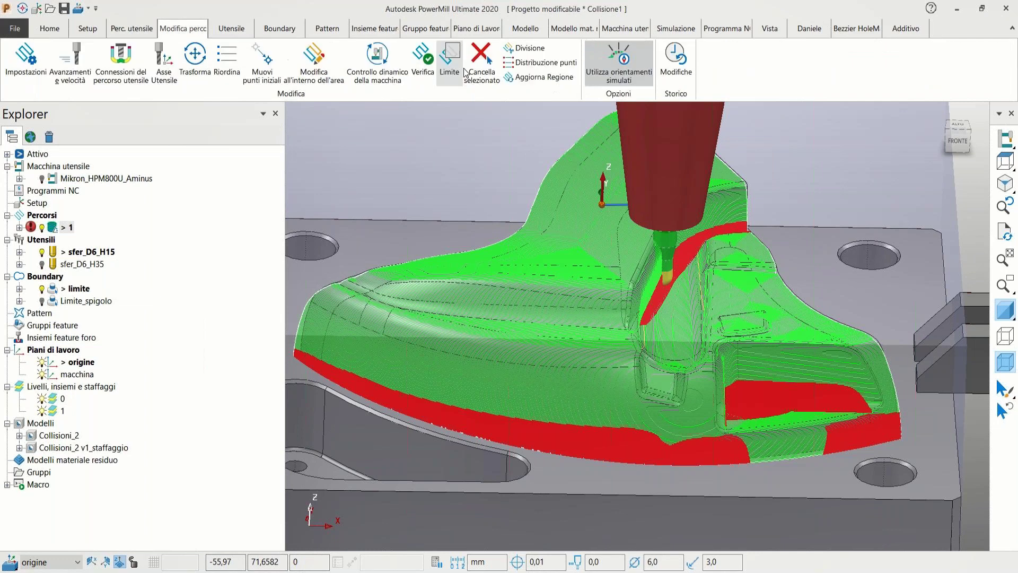
pyautogui.click(423, 62)
pyautogui.moveTo(1017, 167); pyautogui.dragTo(613, 73)
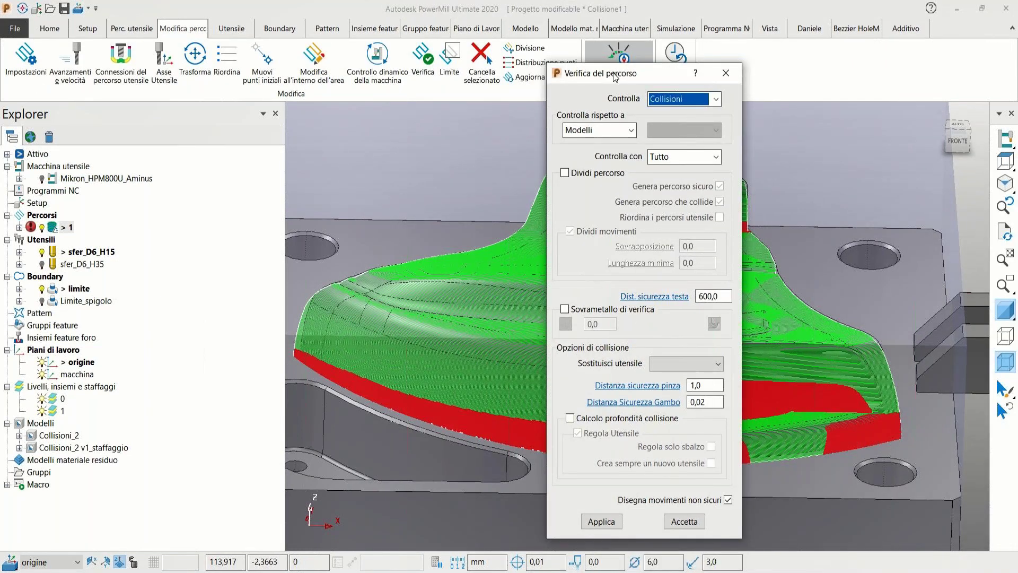
pyautogui.click(665, 365)
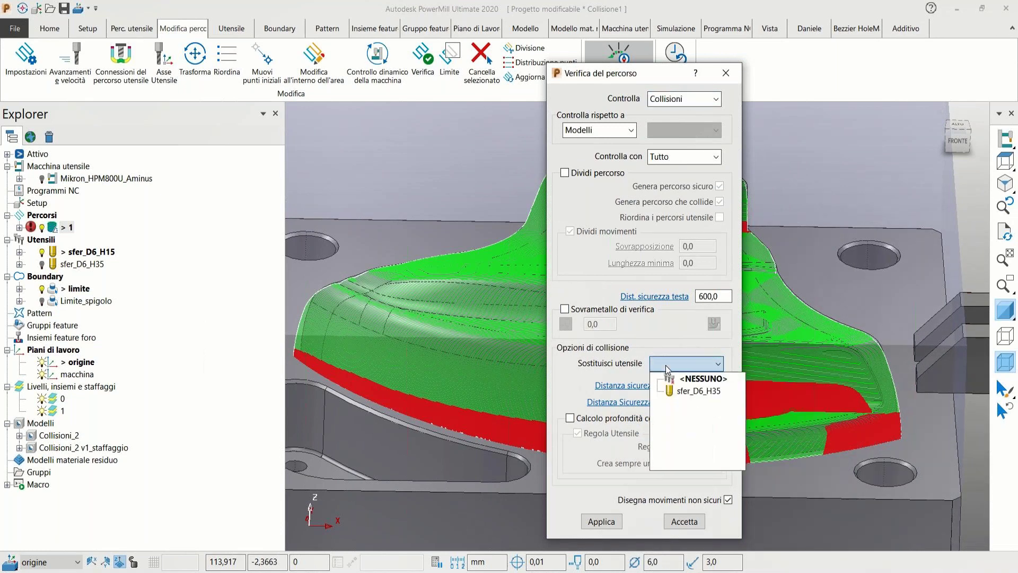
pyautogui.click(684, 391)
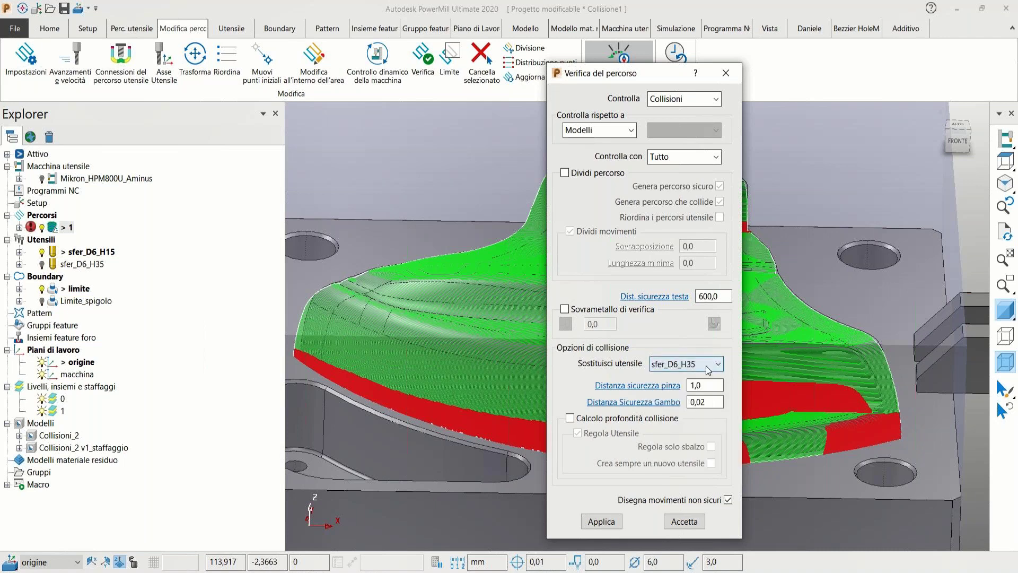
pyautogui.click(601, 521)
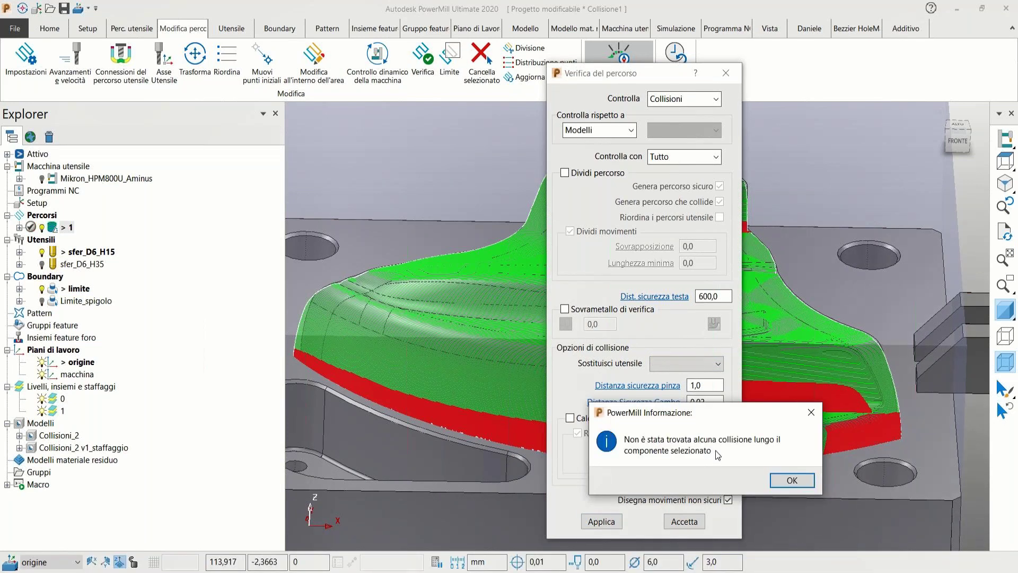
pyautogui.click(782, 481)
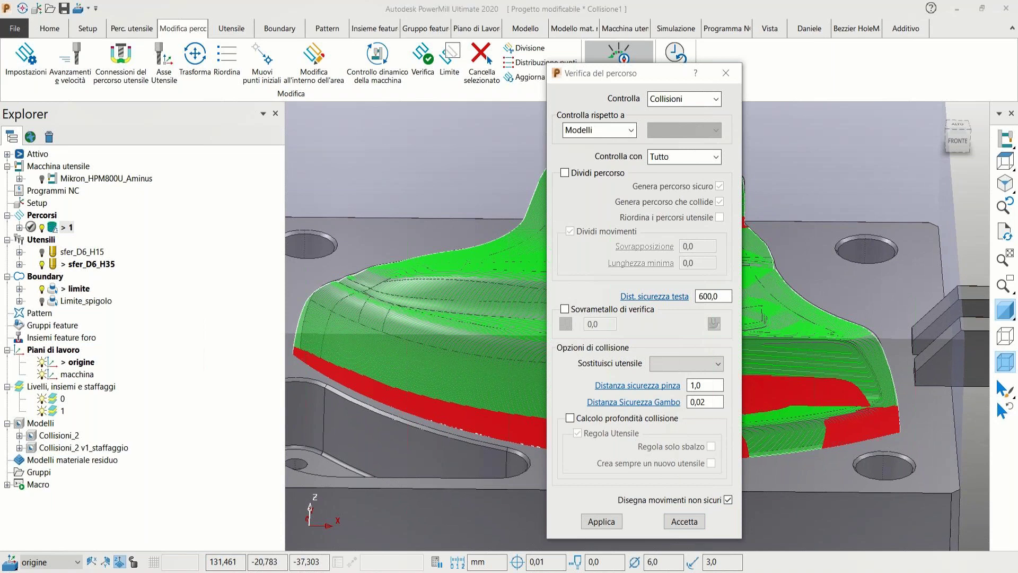
# Recheck toolpath 1 for collisions with a holder clearance of 0.5, close the verification and inspect the passes over the part
pyautogui.click(682, 519)
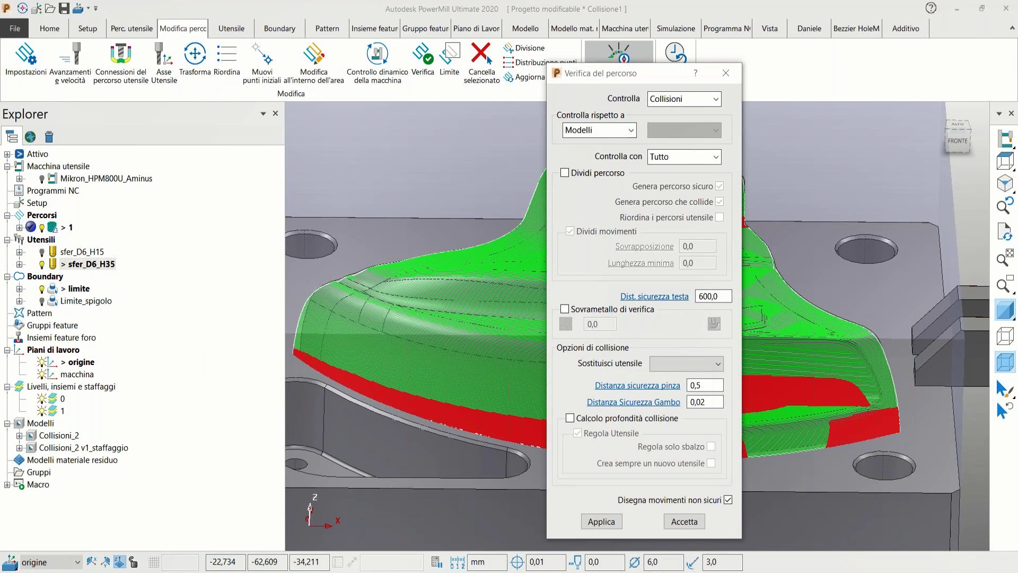
pyautogui.click(693, 523)
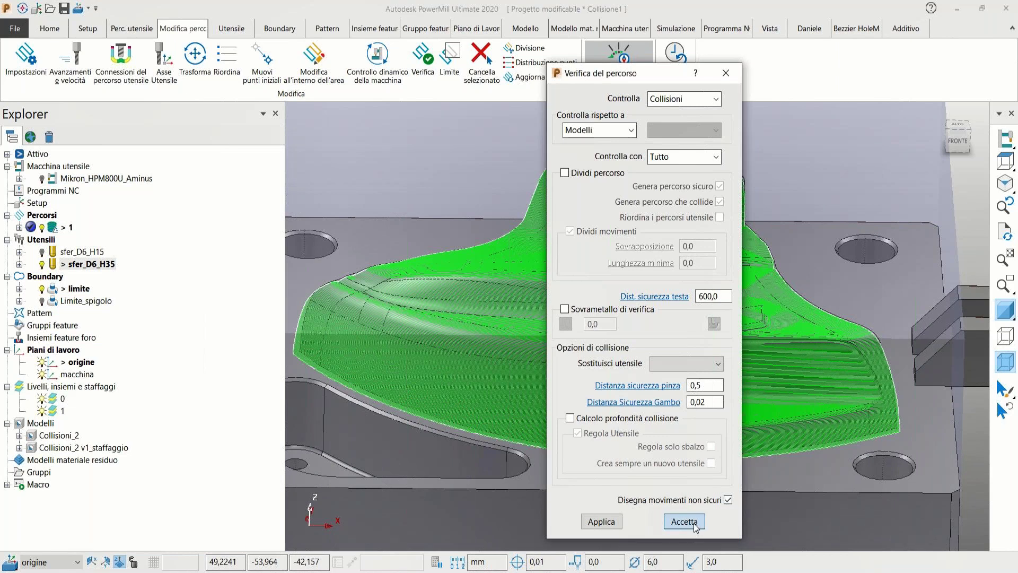
pyautogui.click(684, 521)
pyautogui.moveTo(780, 342); pyautogui.dragTo(739, 351, button='middle')
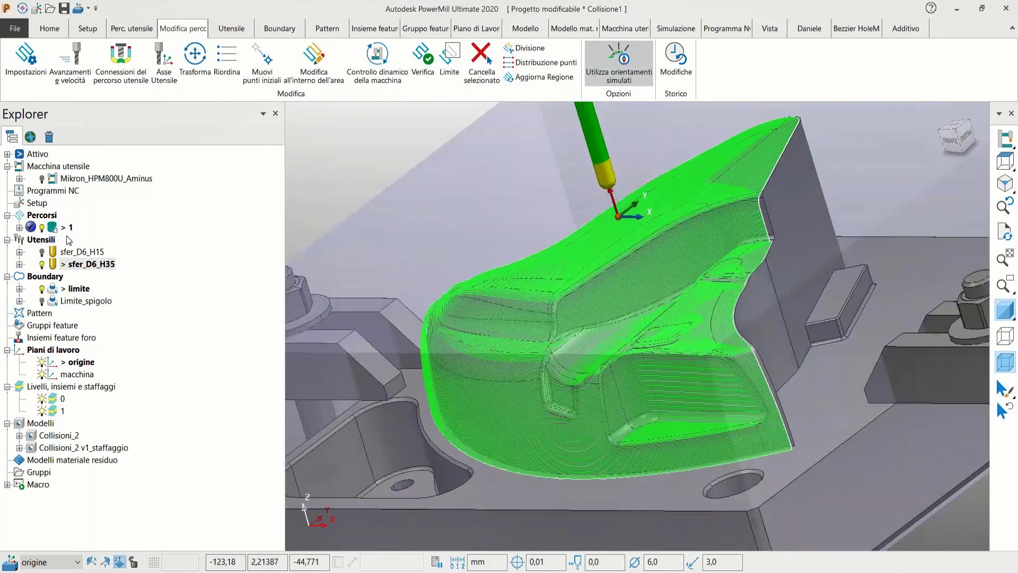
pyautogui.moveTo(567, 258); pyautogui.dragTo(141, 228, button='middle')
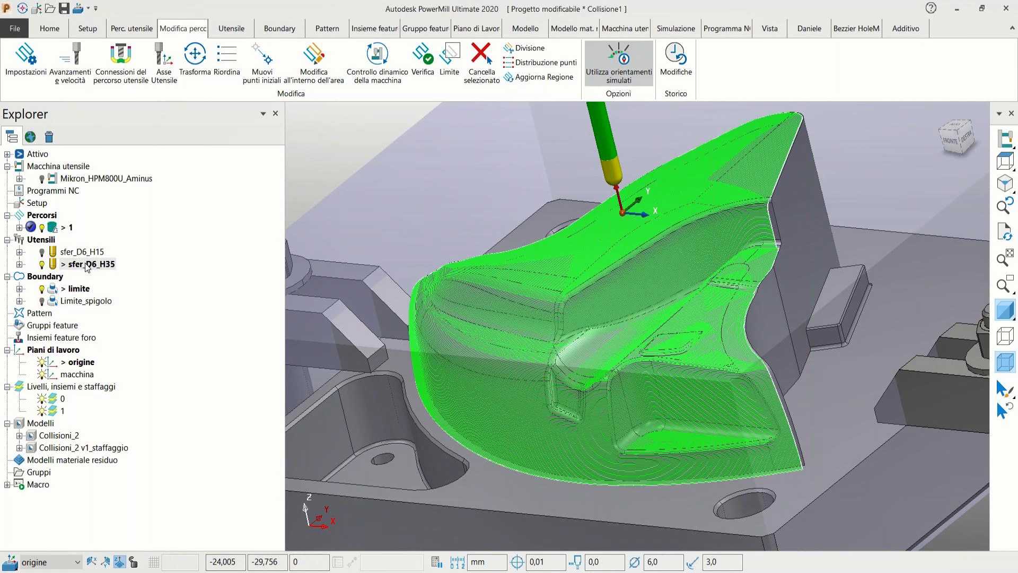
# Activate tool sfer_D6_H15 and substitute it for the current tool in toolpath 1
pyautogui.moveTo(66, 268)
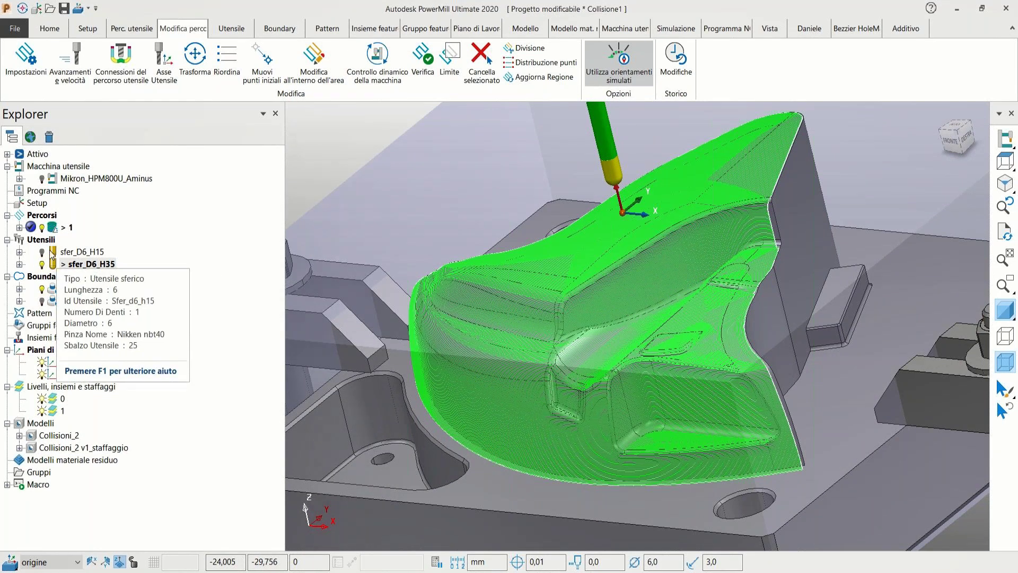
pyautogui.doubleClick(57, 253)
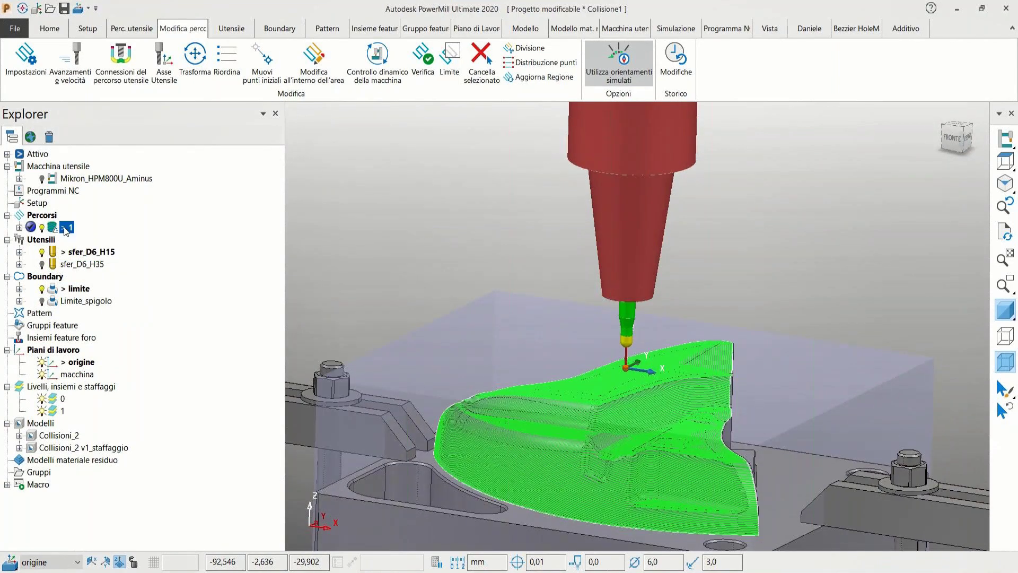
pyautogui.rightClick(66, 228)
pyautogui.moveTo(161, 519)
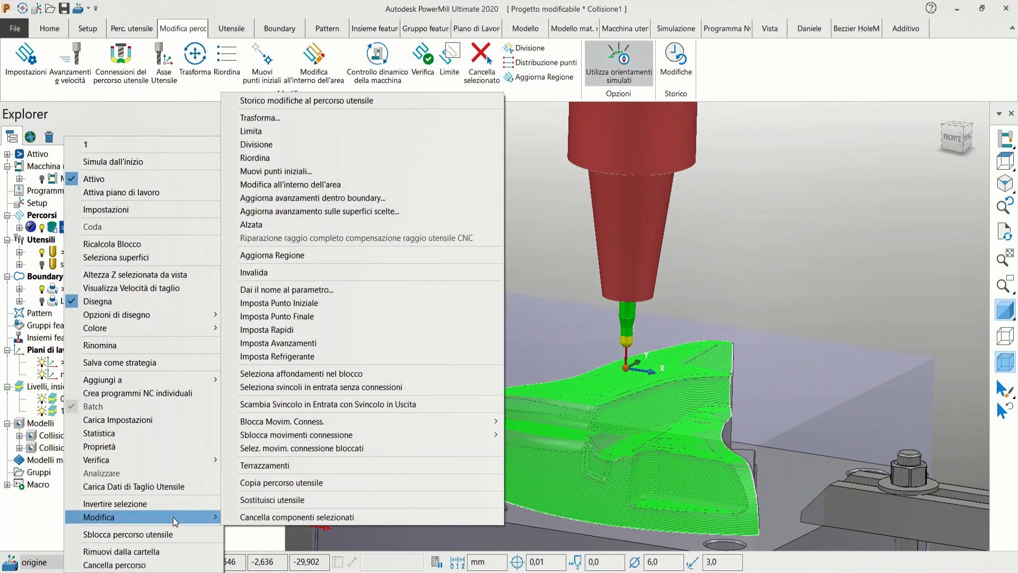
pyautogui.click(292, 499)
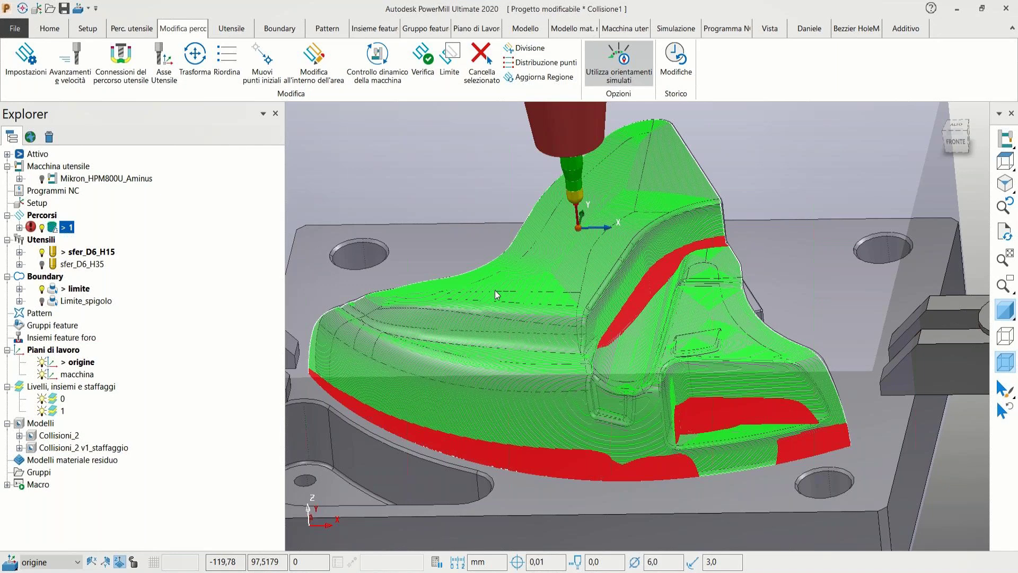
# Create a copy of toolpath 1 from its steep and shallow finishing settings
pyautogui.rightClick(70, 232)
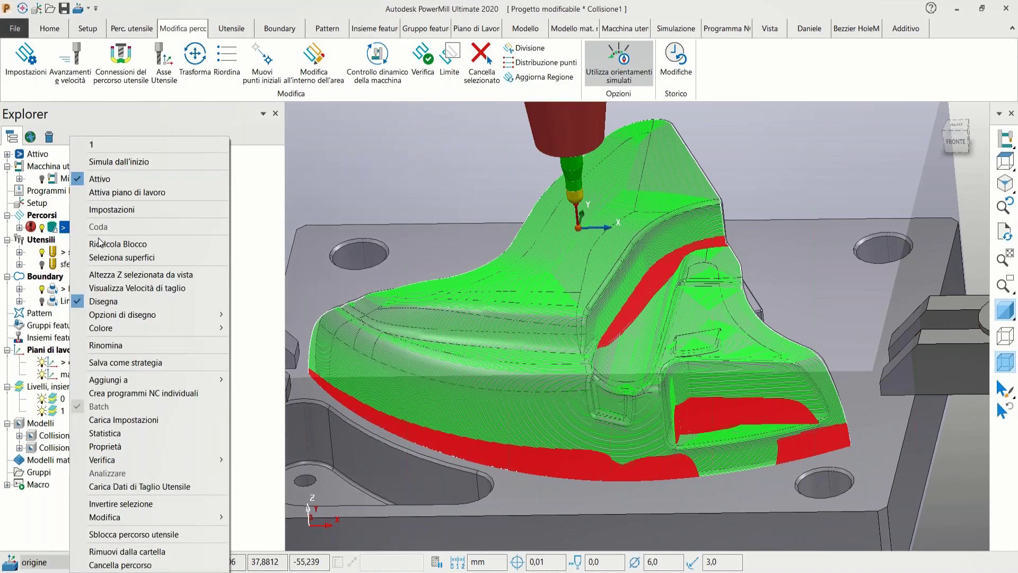
pyautogui.click(116, 211)
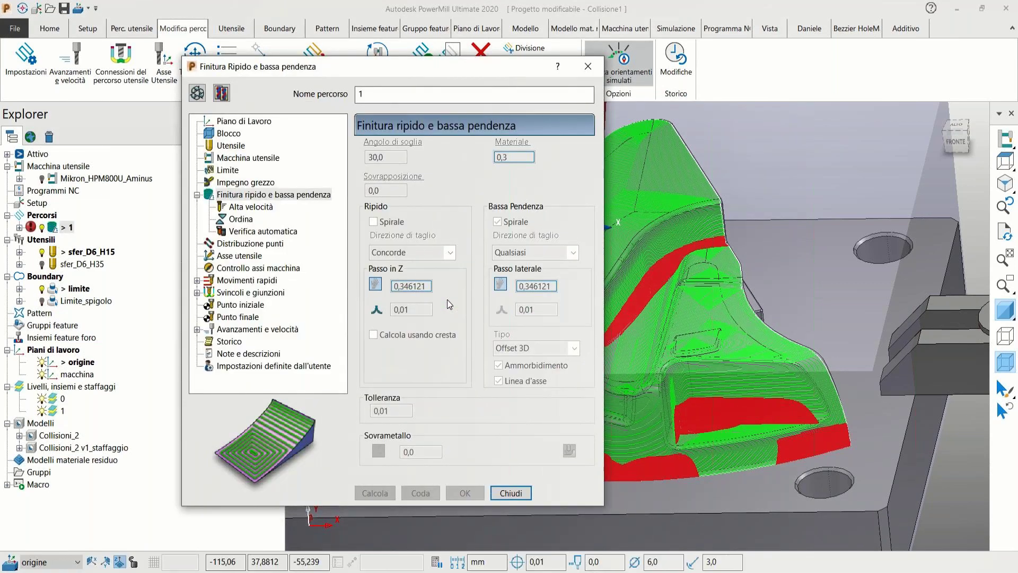
pyautogui.click(200, 95)
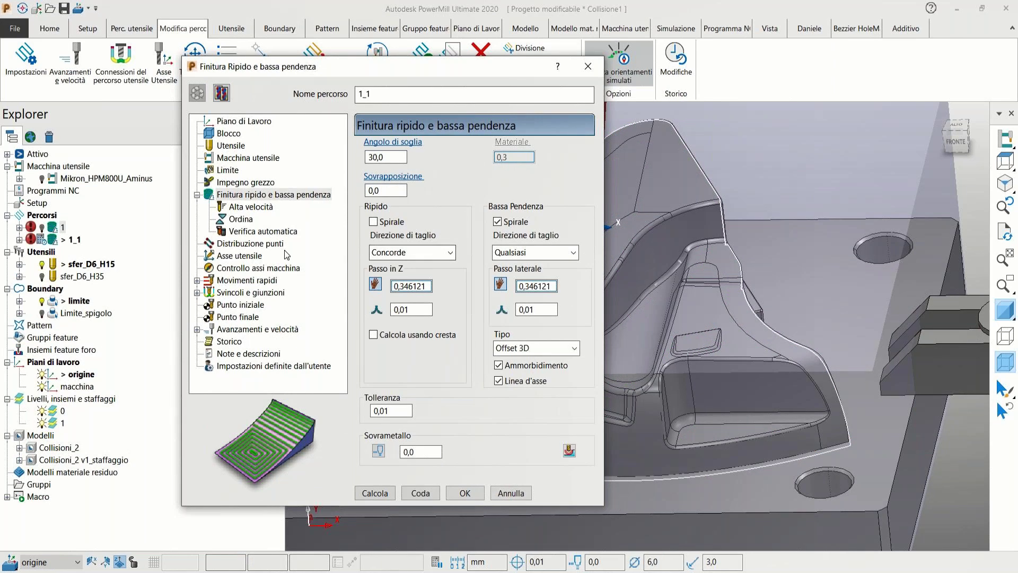
# Enable automatic collision avoidance for the copied toolpath's tool axis, review its collision removal settings, calculate it and close the settings
pyautogui.click(257, 255)
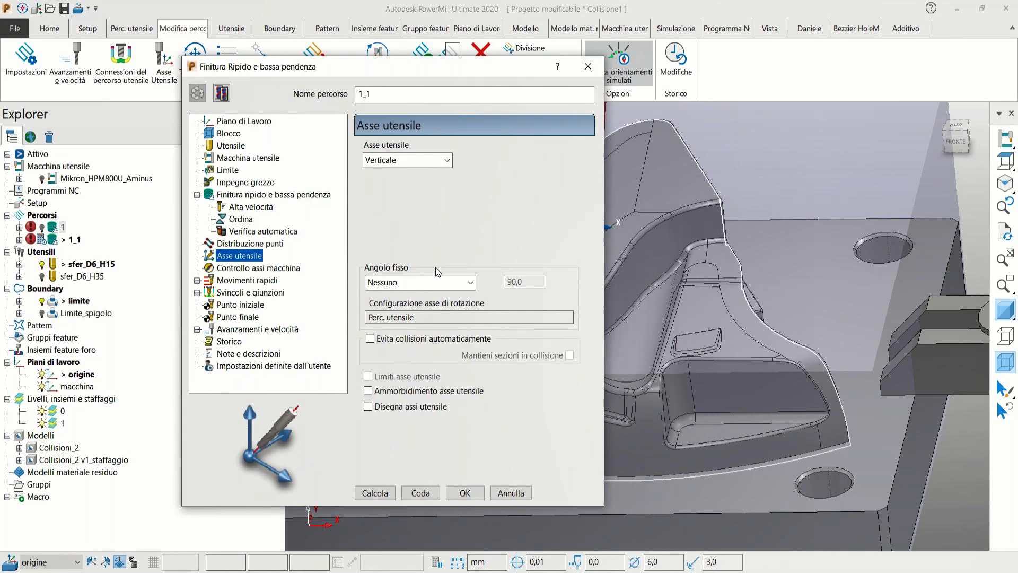
pyautogui.click(370, 338)
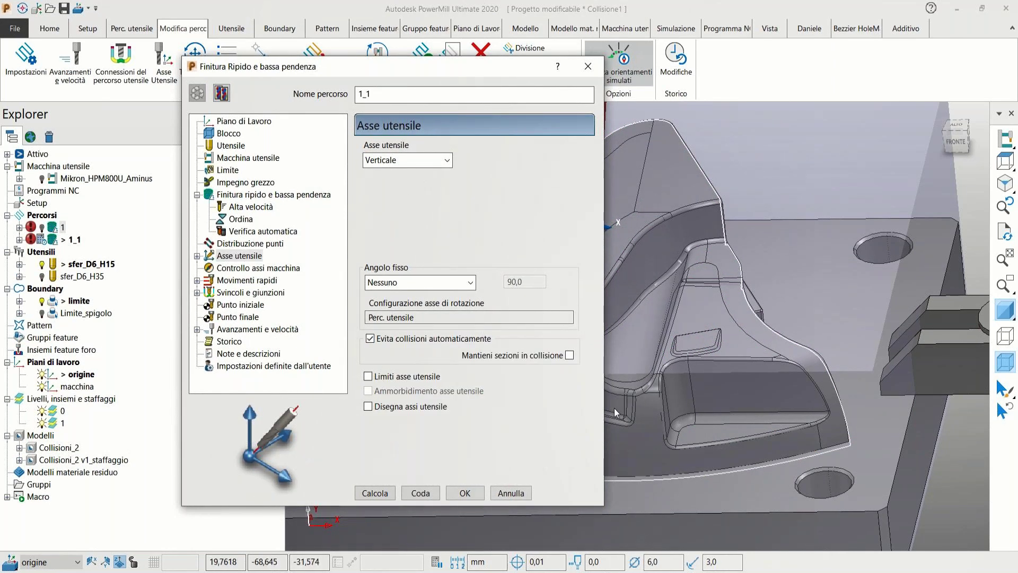
pyautogui.click(197, 256)
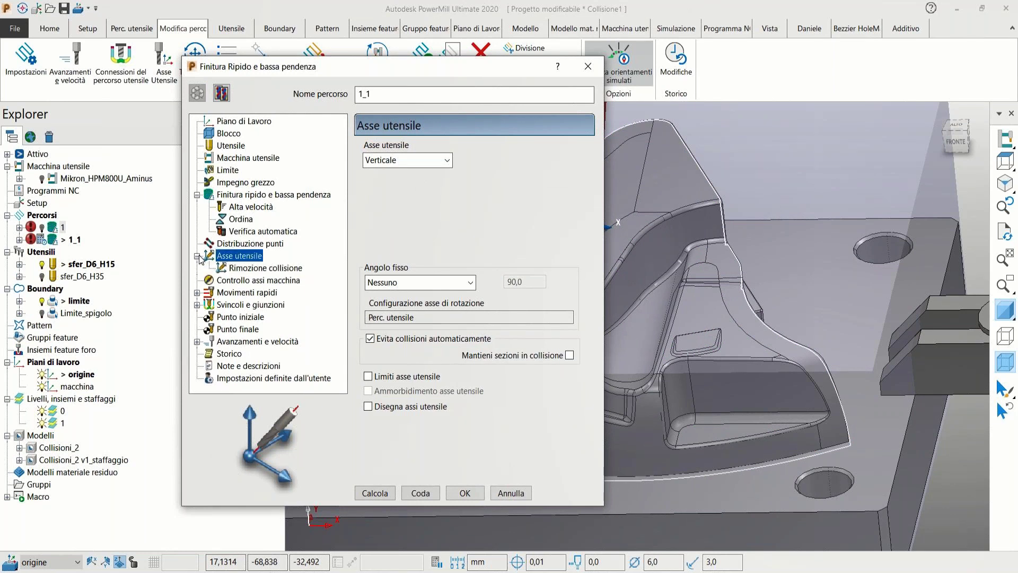
pyautogui.click(241, 268)
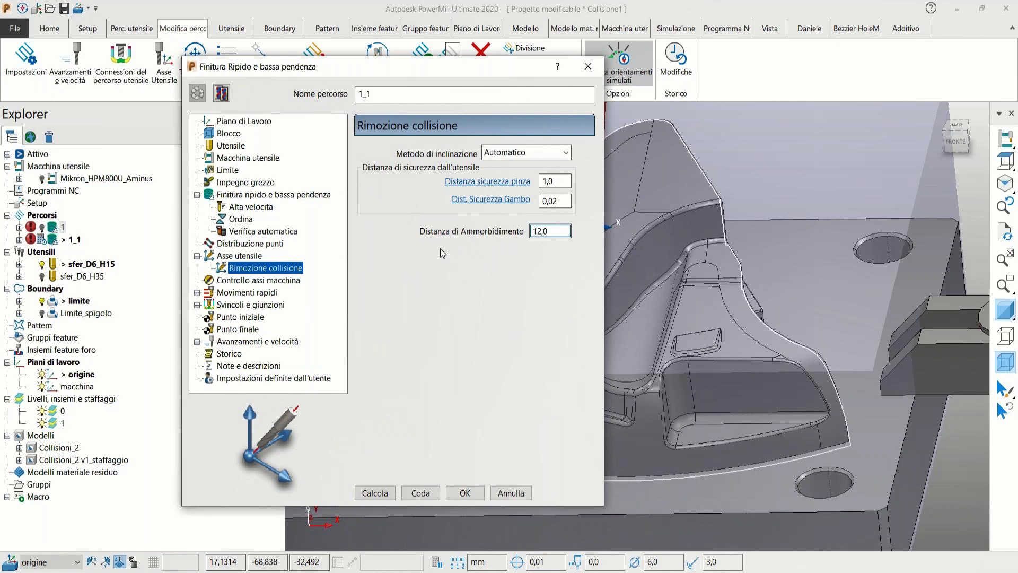
pyautogui.click(562, 229)
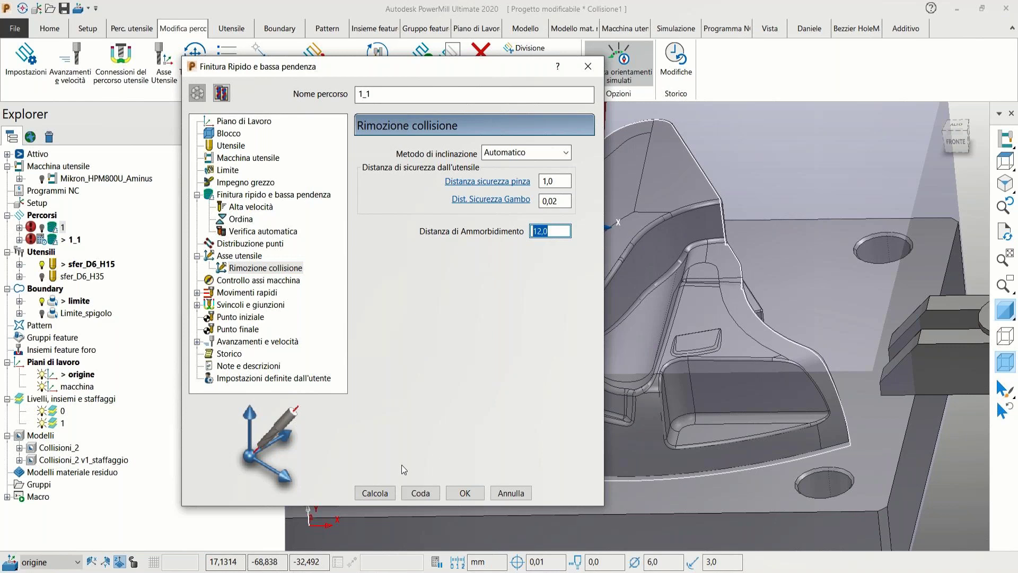
pyautogui.click(382, 492)
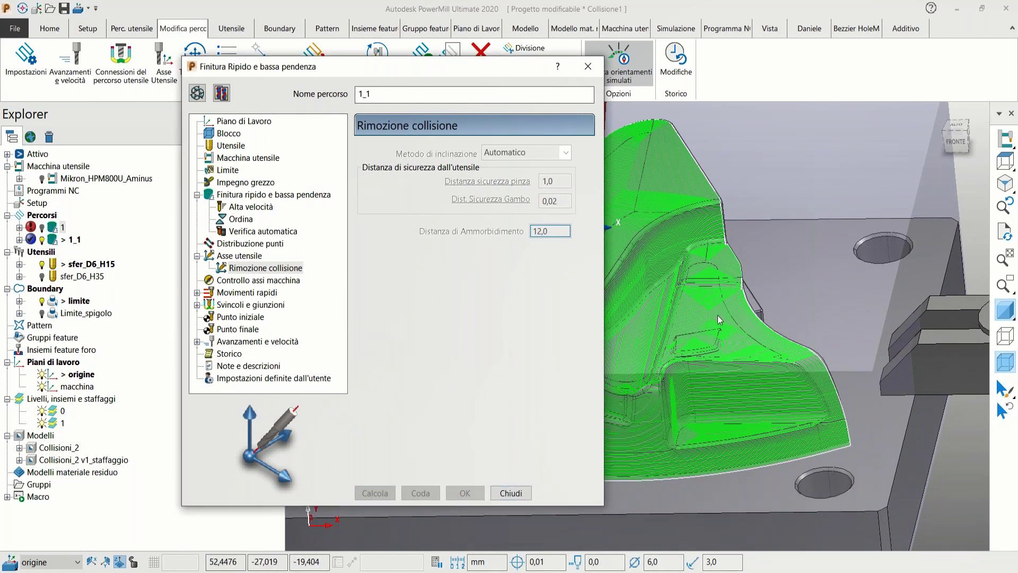
pyautogui.click(509, 493)
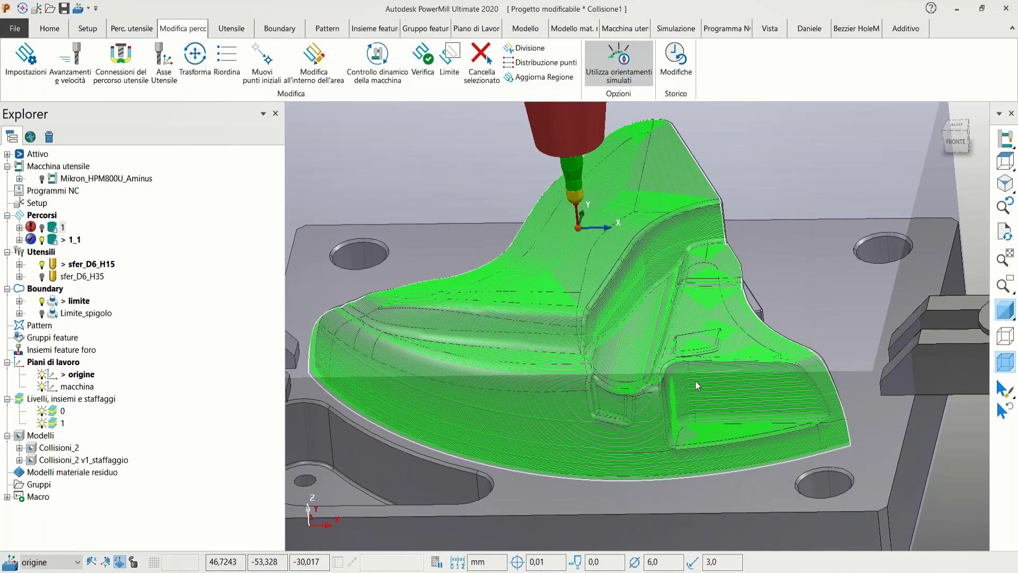
# Simulate toolpath 1_1 from a picked point on the part's inclined inner wall
pyautogui.scroll(5, 695, 381)
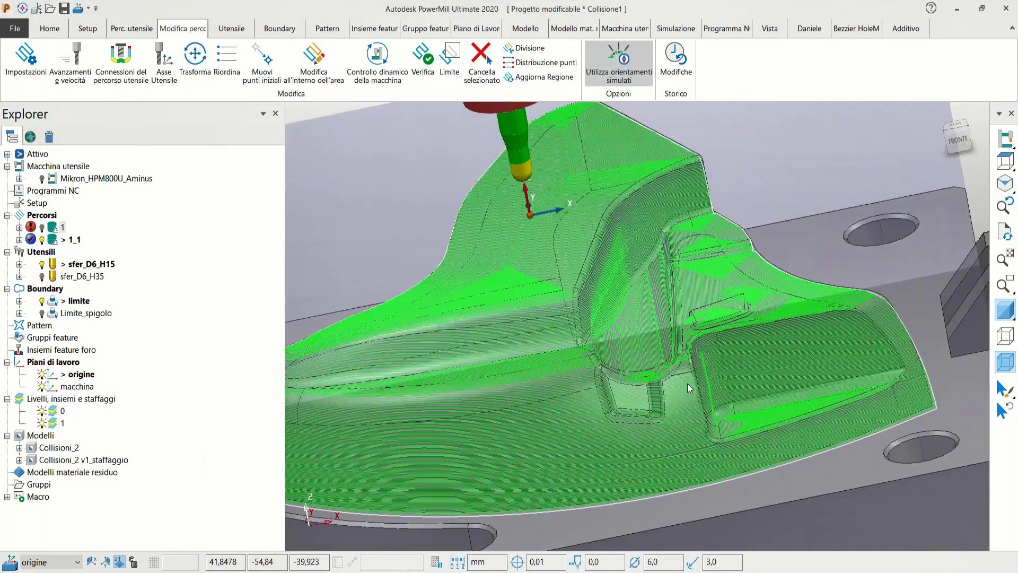
pyautogui.scroll(5, 673, 373)
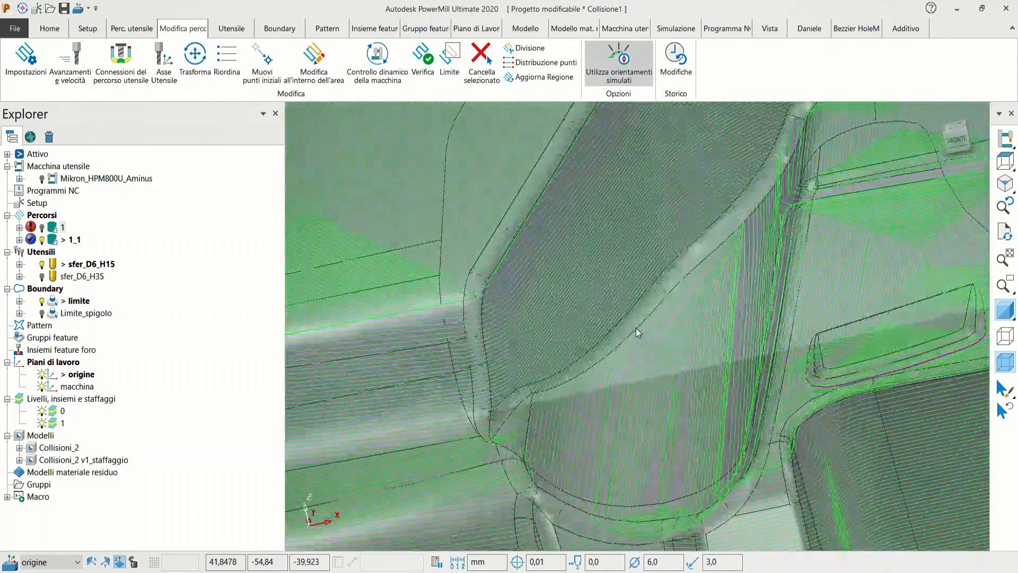
pyautogui.scroll(5, 631, 316)
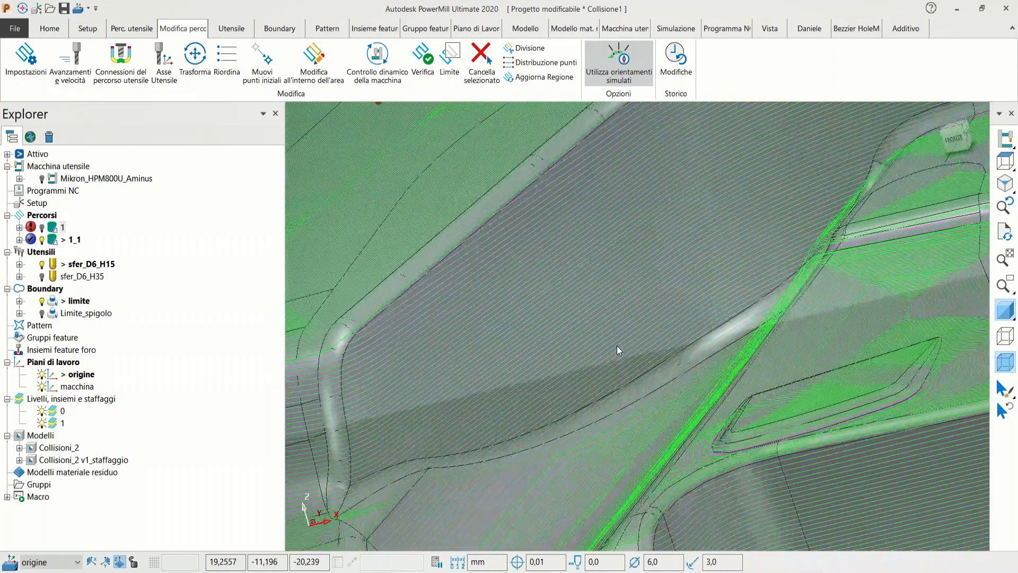
pyautogui.rightClick(616, 345)
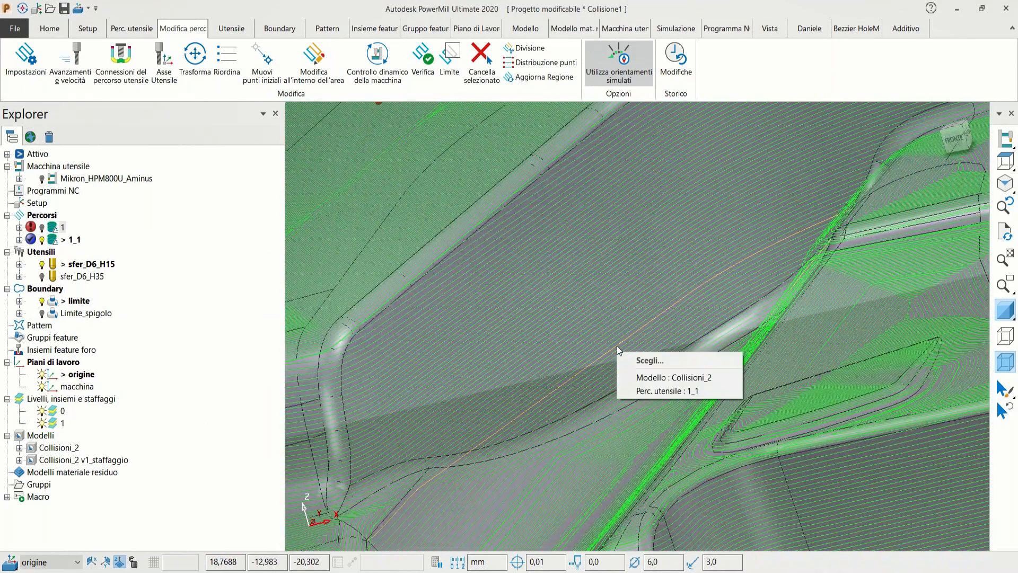
pyautogui.click(657, 386)
pyautogui.click(673, 147)
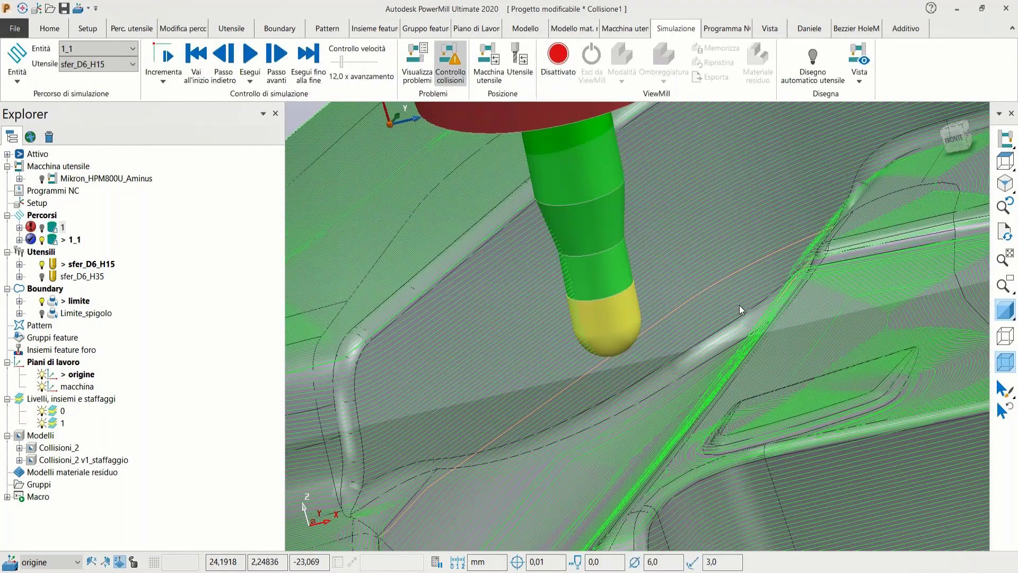
# Activate the Mikron_HPM800U_Aminus machine tool to show the part and tool inside the full machine
pyautogui.moveTo(722, 308); pyautogui.dragTo(518, 342, button='middle')
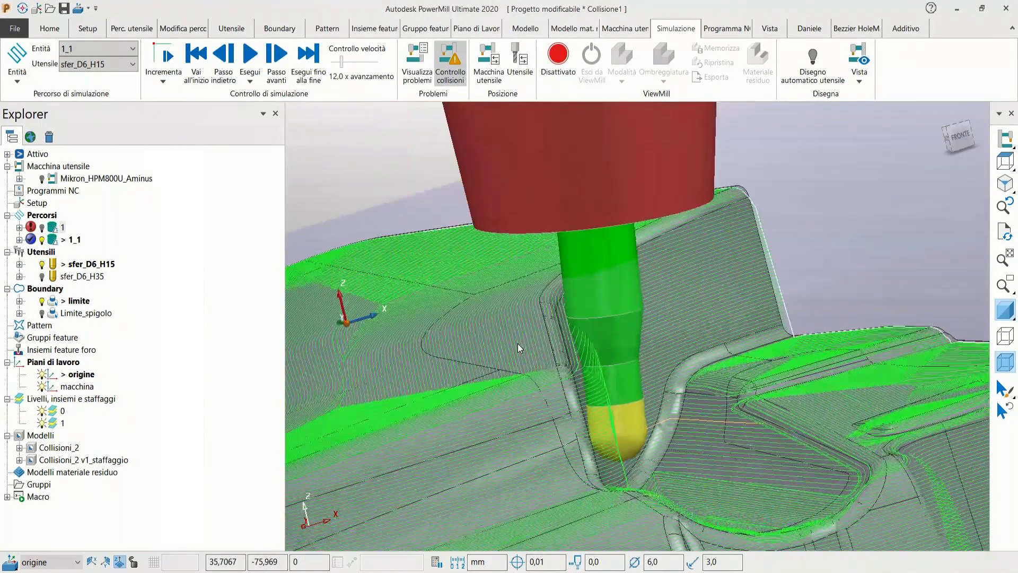
pyautogui.scroll(3, 518, 342)
pyautogui.moveTo(597, 345); pyautogui.dragTo(600, 218, button='middle')
pyautogui.scroll(2, 601, 219)
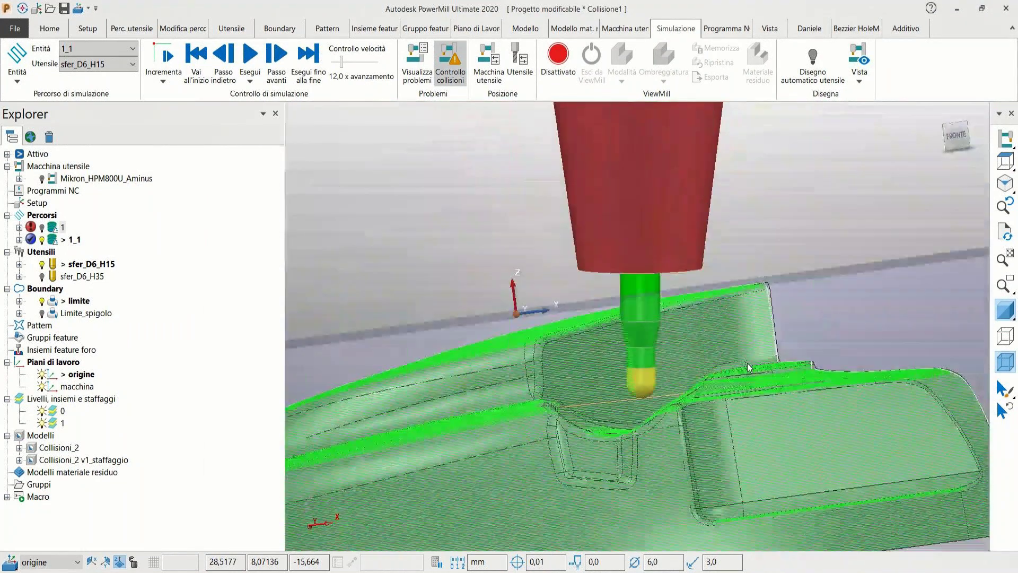
pyautogui.doubleClick(54, 178)
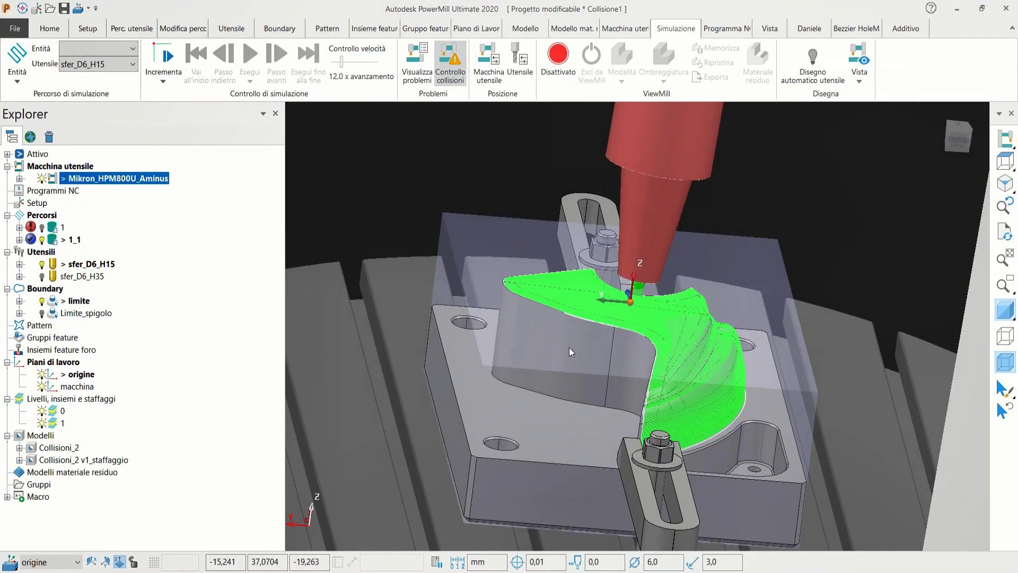
pyautogui.scroll(-3, 569, 348)
pyautogui.moveTo(574, 351)
pyautogui.mouseDown(button='middle')
pyautogui.moveTo(582, 360)
pyautogui.moveTo(564, 359)
pyautogui.mouseUp(button='middle')
pyautogui.scroll(-3, 581, 355)
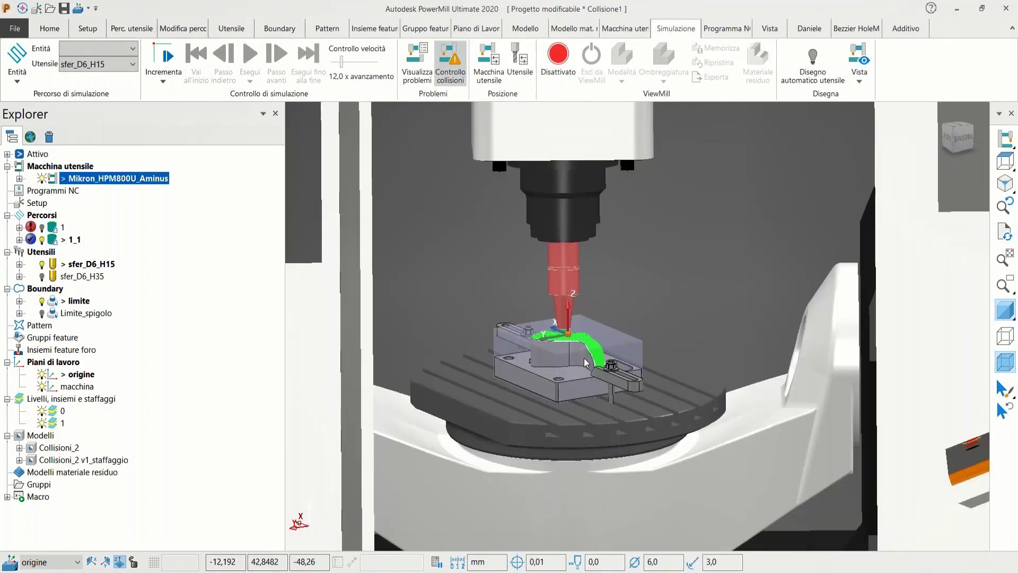
pyautogui.scroll(-2, 565, 346)
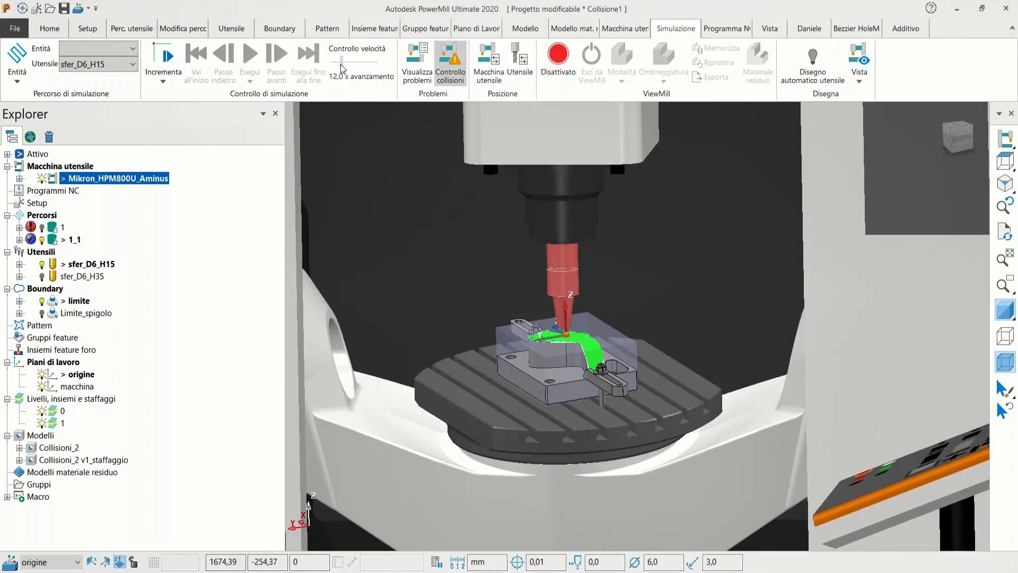
# Set the simulation speed to 4.0x feed and run toolpath 1_1 from its start on the machine
pyautogui.moveTo(342, 64); pyautogui.dragTo(337, 64)
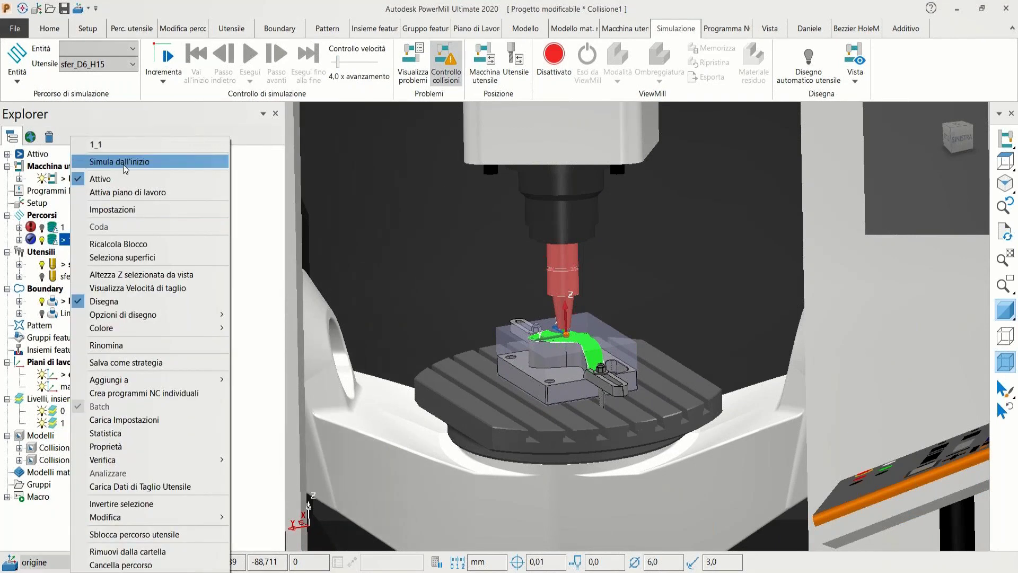
pyautogui.click(119, 161)
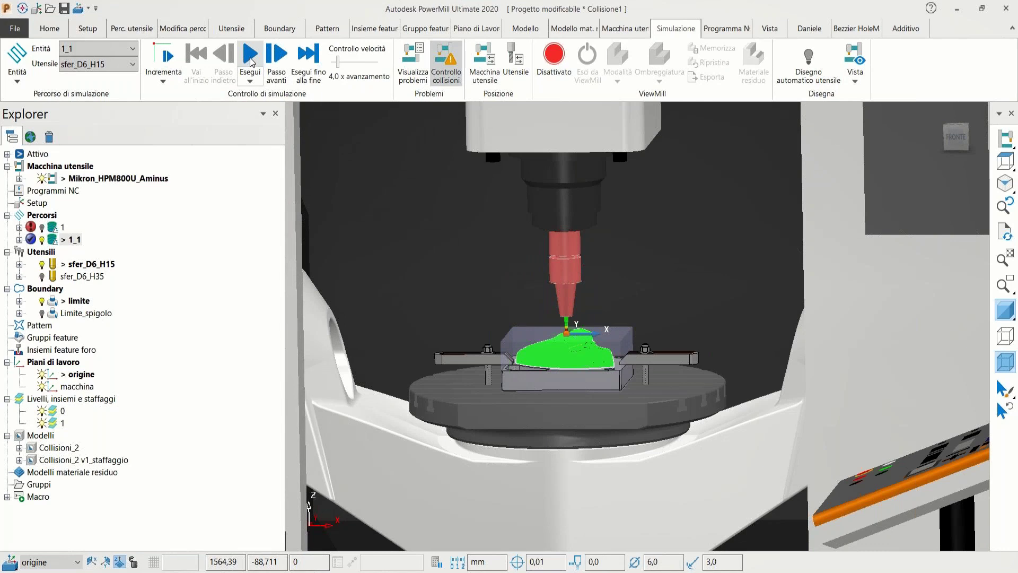
pyautogui.click(250, 58)
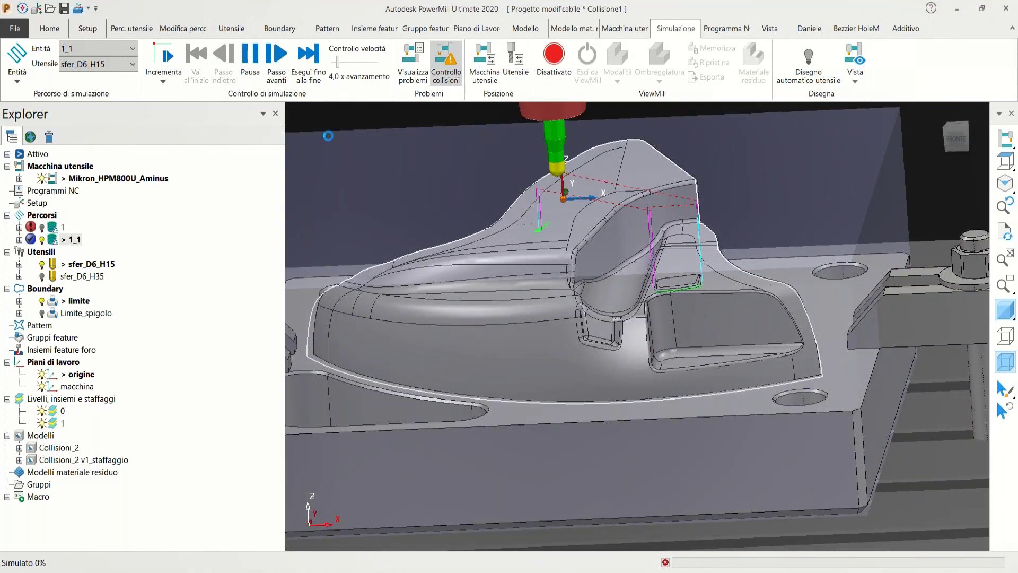
# Start the simulation of toolpath 1_1 from a picked point on the inclined inner wall and run it with the whole machine in view
pyautogui.scroll(10, 590, 269)
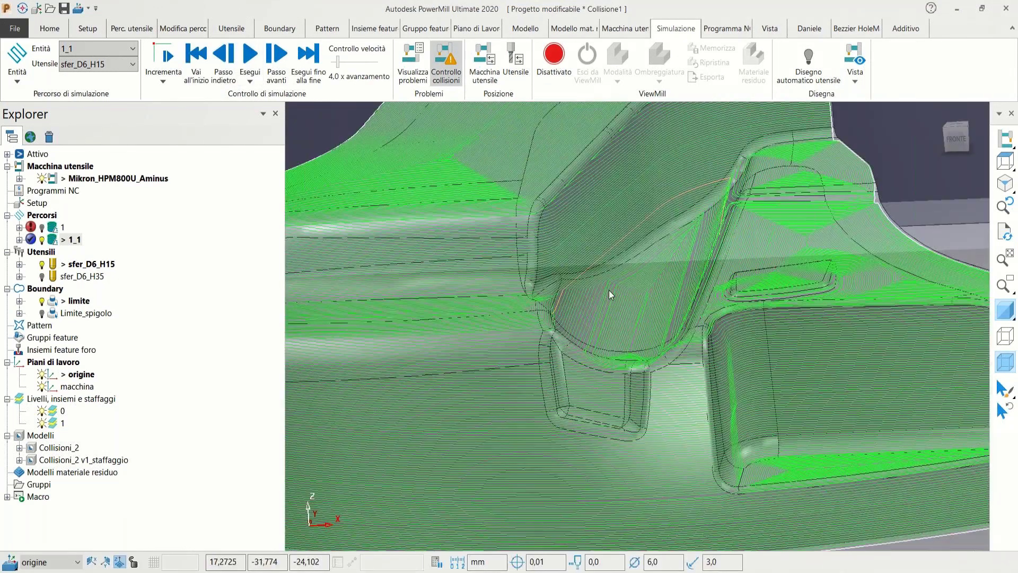
pyautogui.moveTo(616, 220)
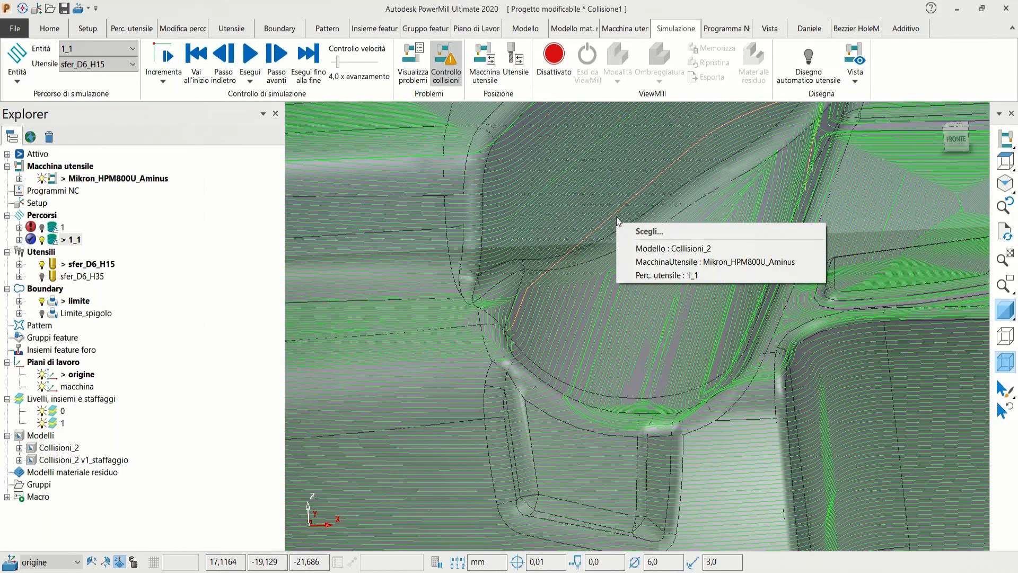
pyautogui.click(660, 276)
pyautogui.click(660, 144)
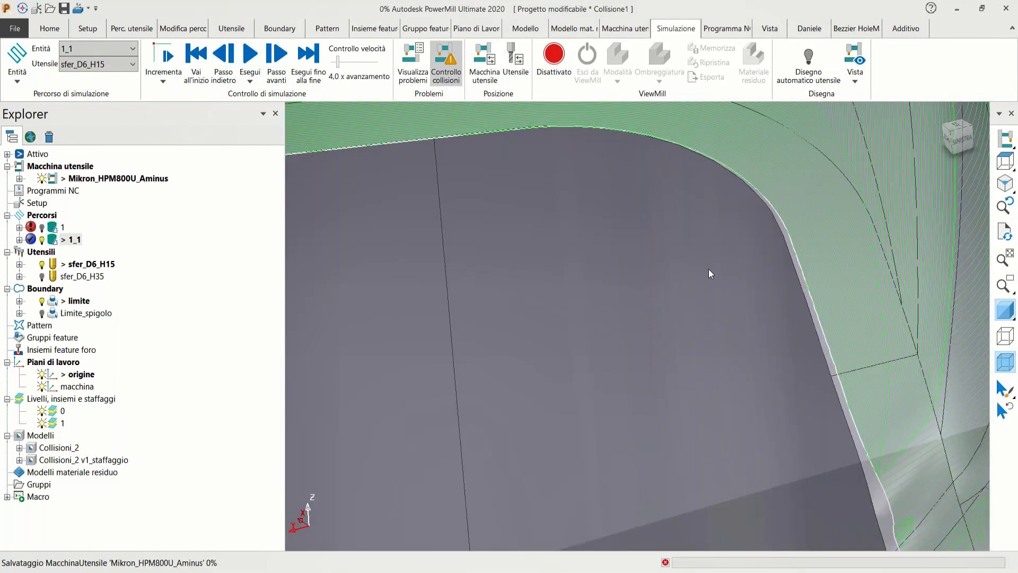
pyautogui.scroll(-5, 711, 320)
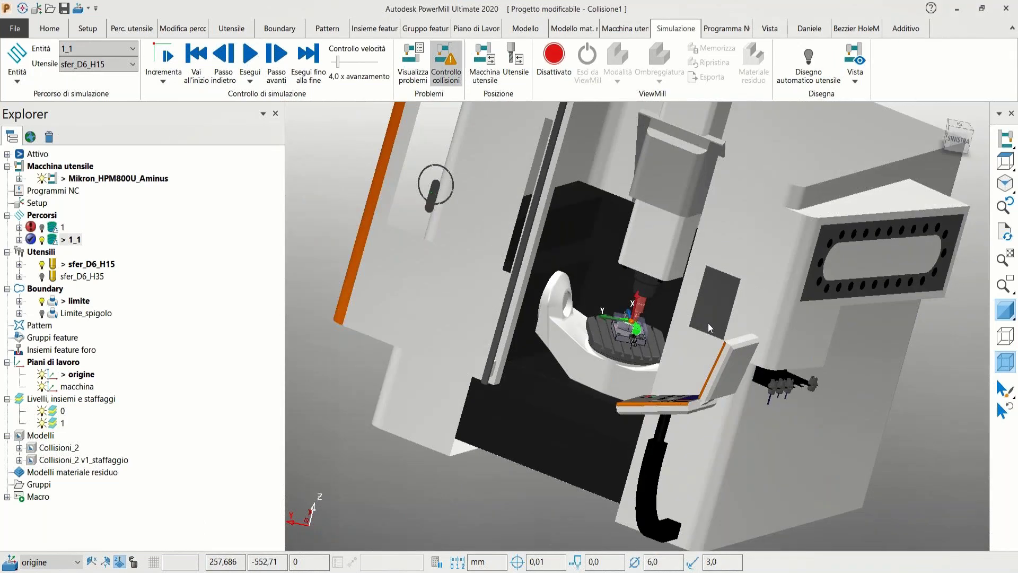
pyautogui.moveTo(708, 324); pyautogui.dragTo(715, 317, button='middle')
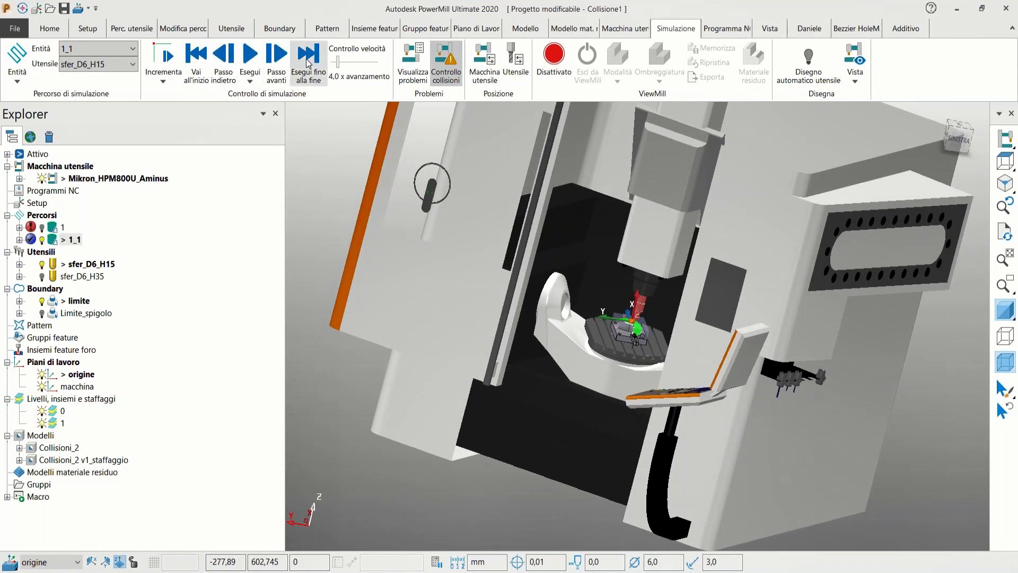
pyautogui.click(274, 58)
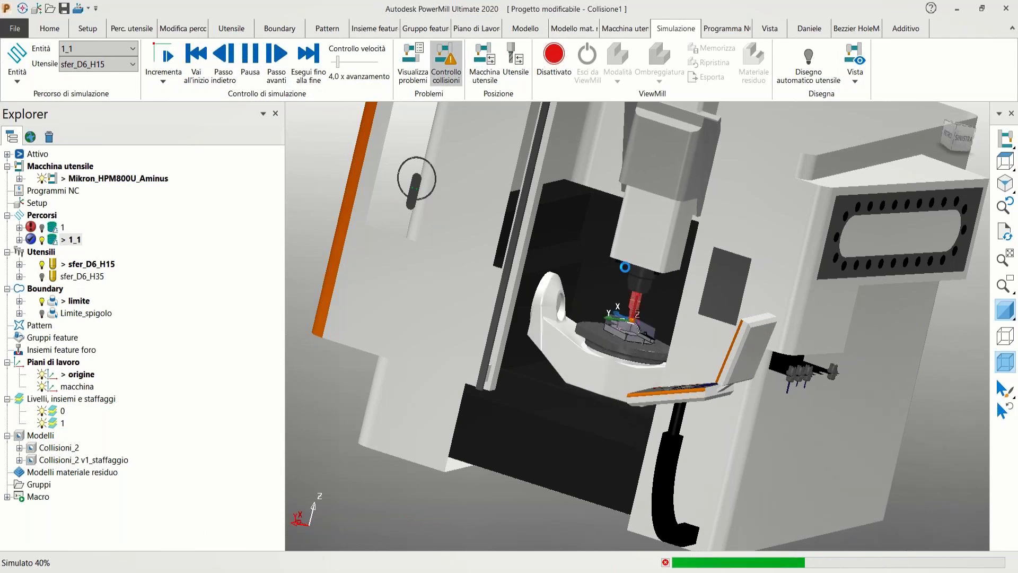
# Examine the head and rotary table movements during the tilted-axis simulation and pause the run
pyautogui.scroll(3, 625, 267)
pyautogui.scroll(4, 625, 266)
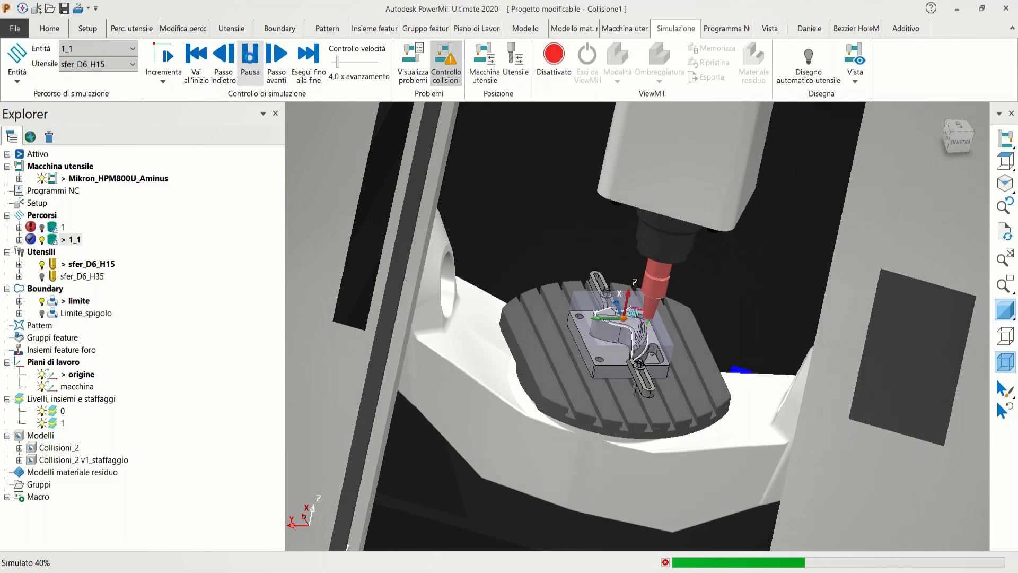
pyautogui.click(248, 57)
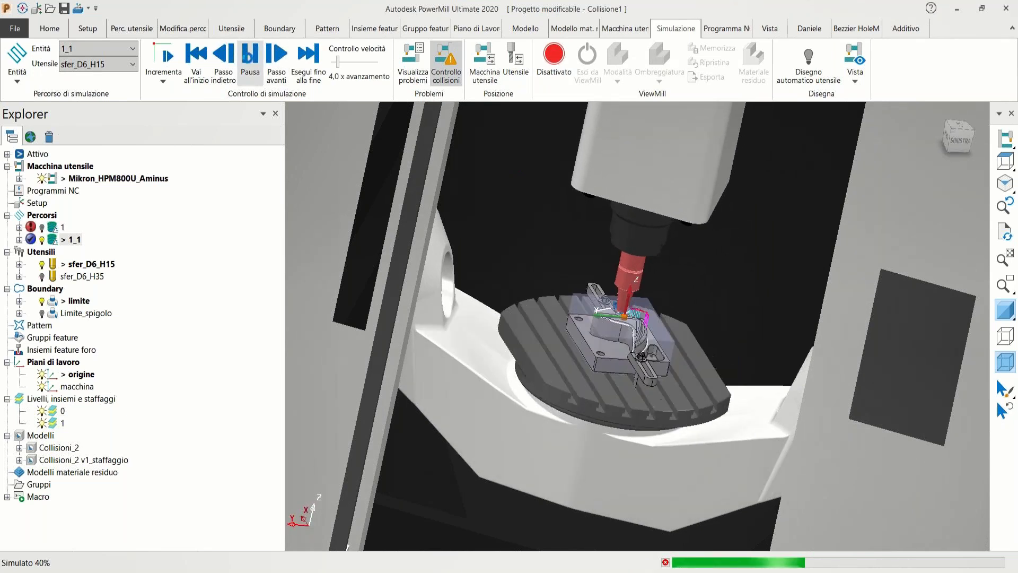
pyautogui.scroll(-6, 465, 258)
pyautogui.moveTo(467, 258); pyautogui.dragTo(472, 287, button='middle')
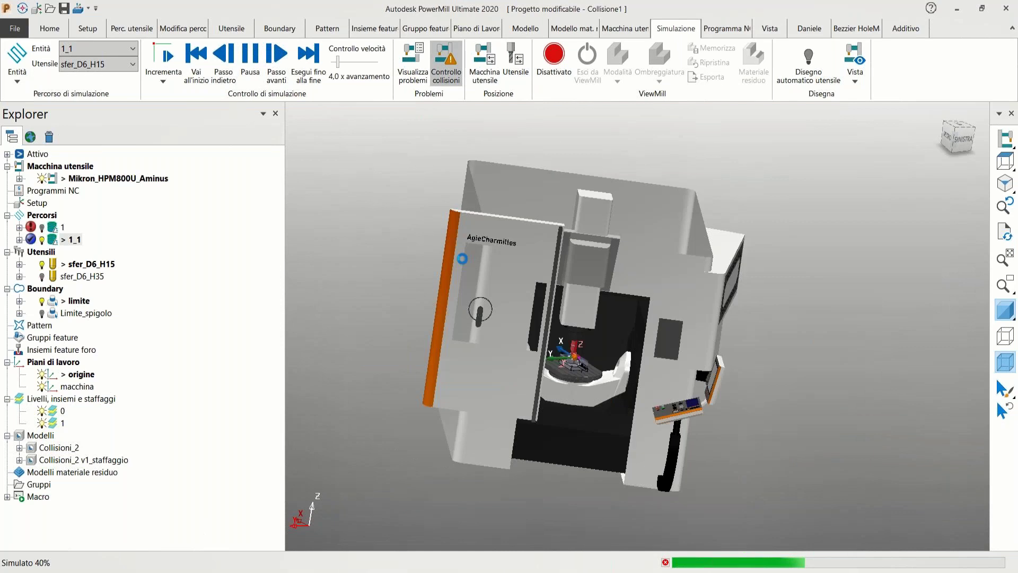
pyautogui.click(251, 62)
pyautogui.scroll(2, 621, 360)
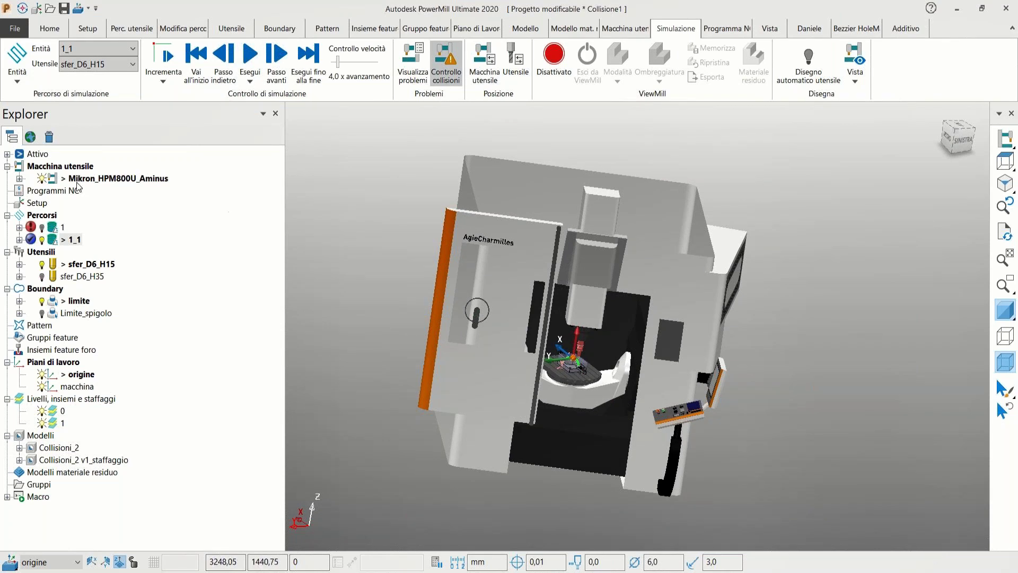
# Deactivate the Mikron_HPM800U_Aminus machine tool and toolpath 1_1
pyautogui.doubleClick(54, 178)
pyautogui.scroll(6, 613, 368)
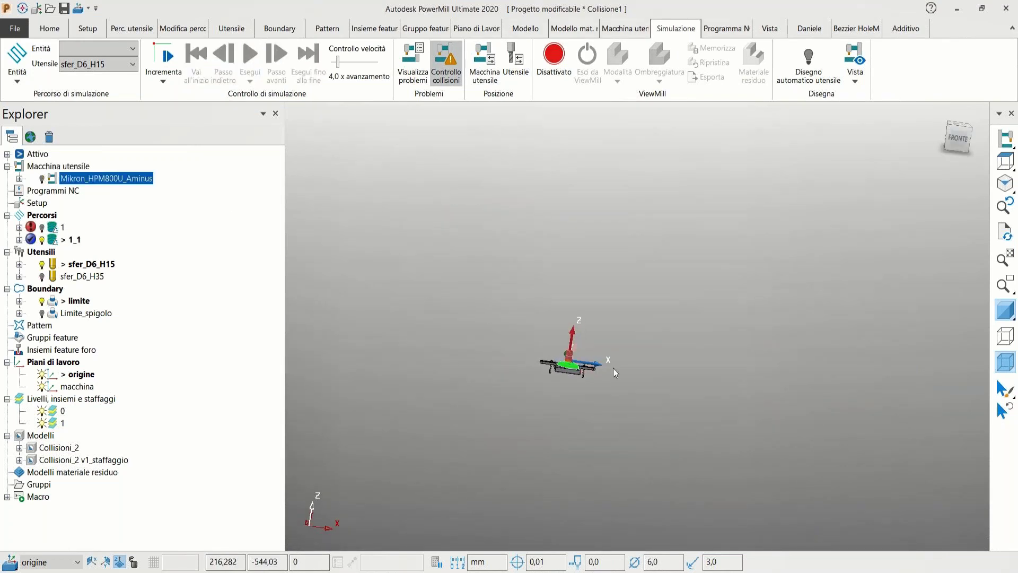
pyautogui.scroll(5, 665, 367)
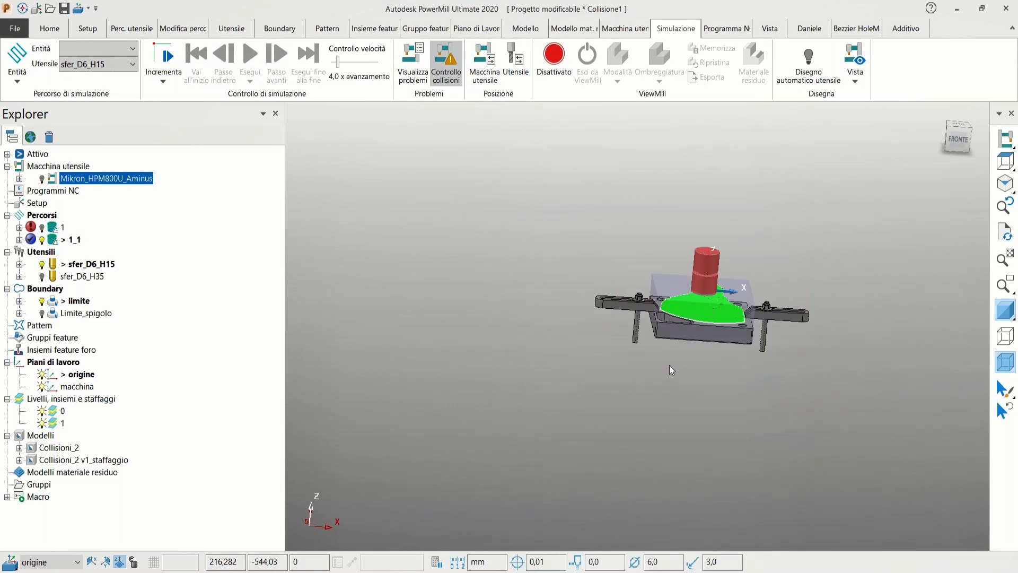
pyautogui.scroll(2, 703, 373)
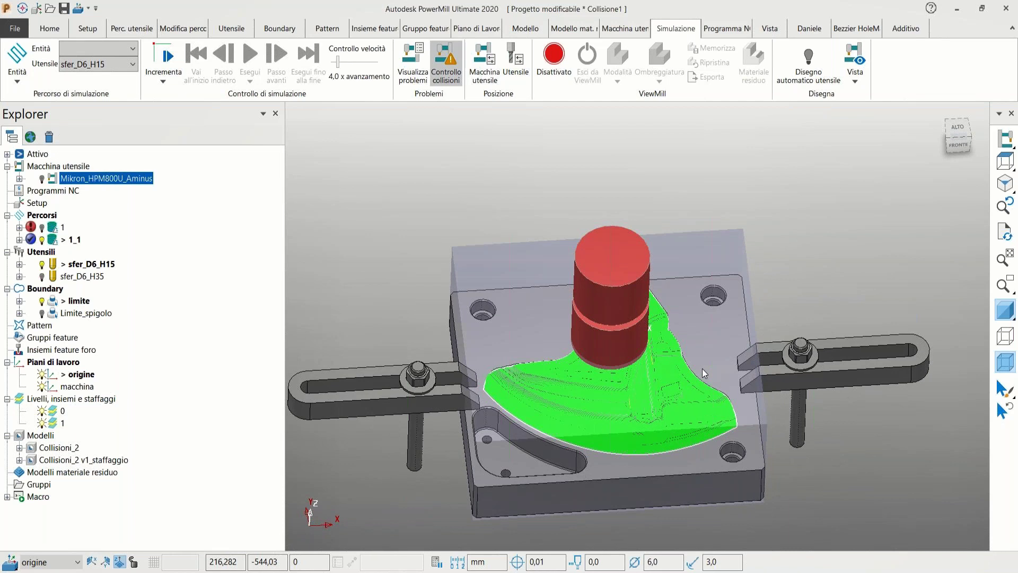
pyautogui.moveTo(704, 372); pyautogui.dragTo(418, 318, button='middle')
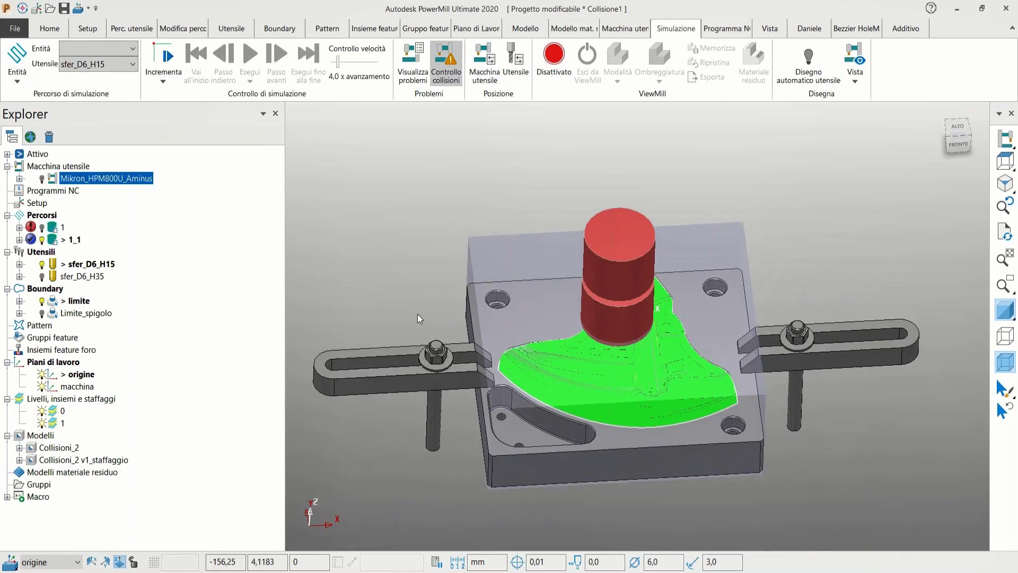
pyautogui.doubleClick(72, 239)
# Make Limite_spigolo the active boundary around the part's side pocket
pyautogui.click(56, 316)
pyautogui.doubleClick(55, 316)
pyautogui.scroll(3, 606, 437)
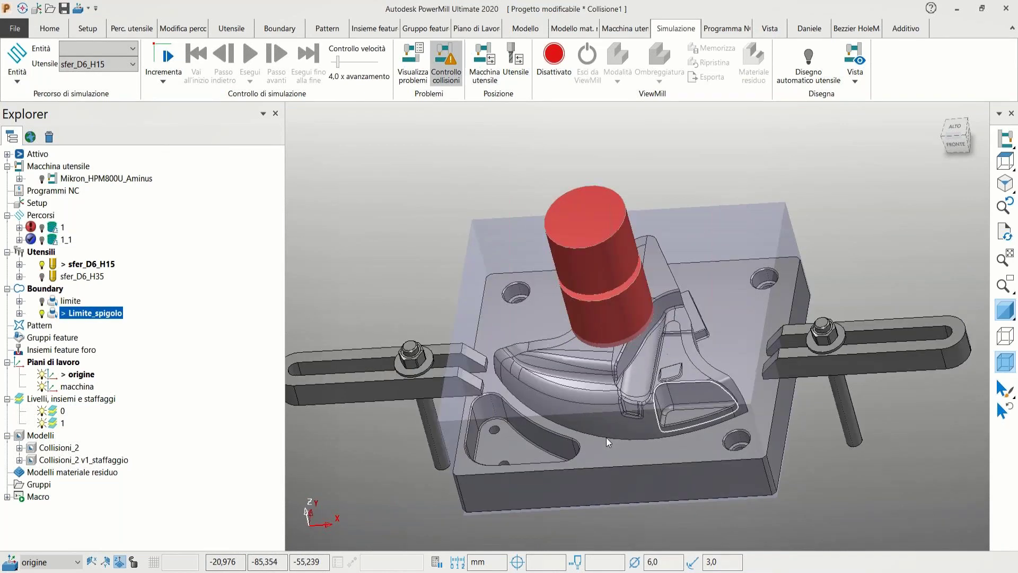
pyautogui.scroll(5, 606, 437)
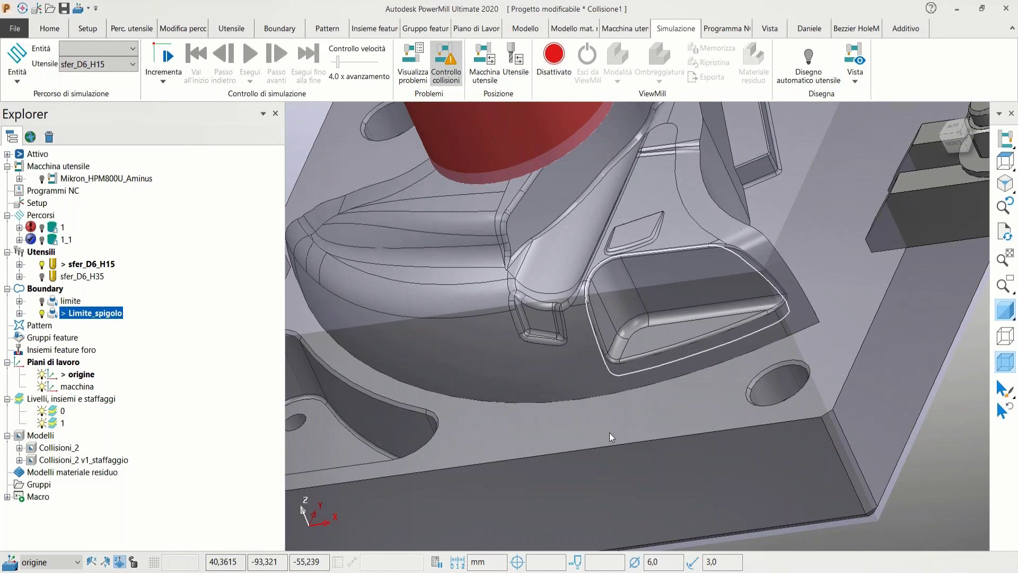
pyautogui.scroll(-1, 612, 430)
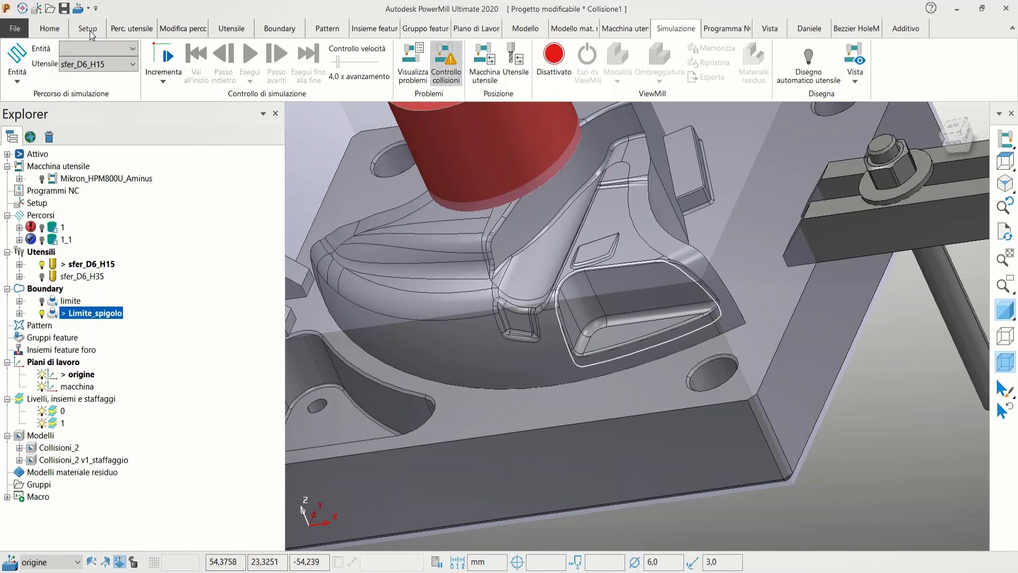
# Create a constant Z finishing toolpath named 2, limit it to the Limite_spigolo boundary, calculate it and close its settings
pyautogui.click(130, 28)
pyautogui.click(17, 58)
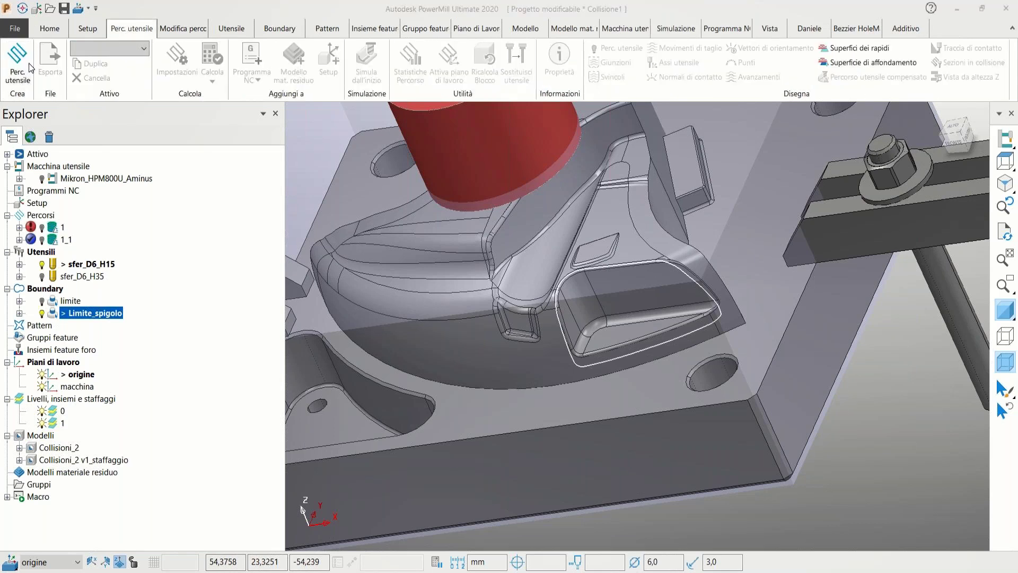
pyautogui.click(590, 280)
pyautogui.click(612, 421)
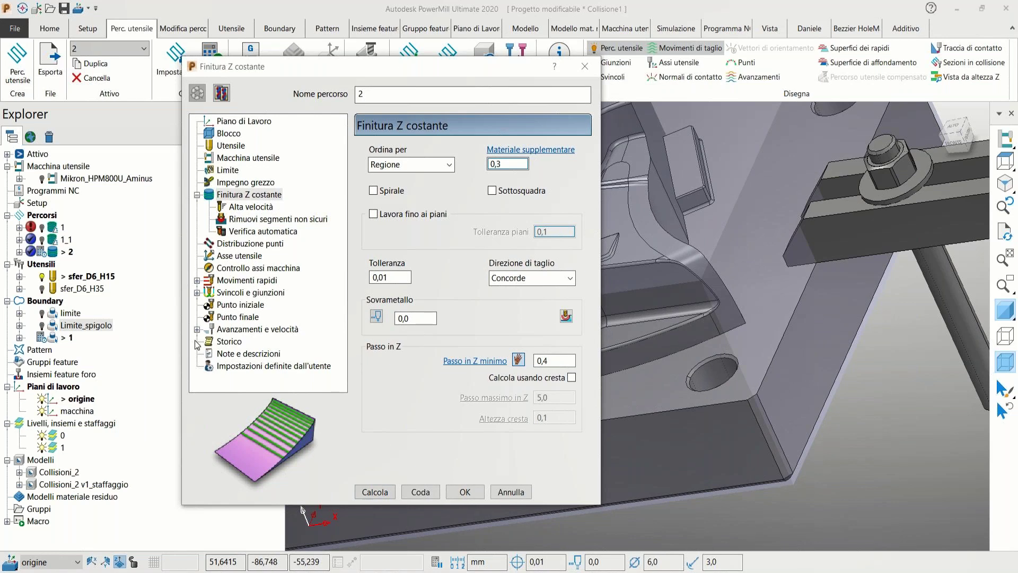
pyautogui.doubleClick(53, 326)
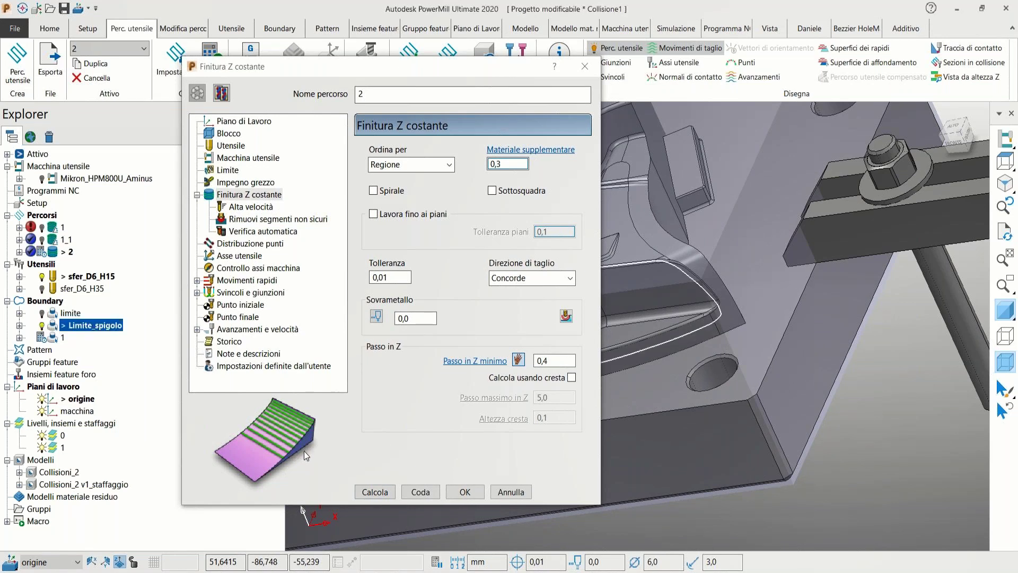
pyautogui.click(371, 492)
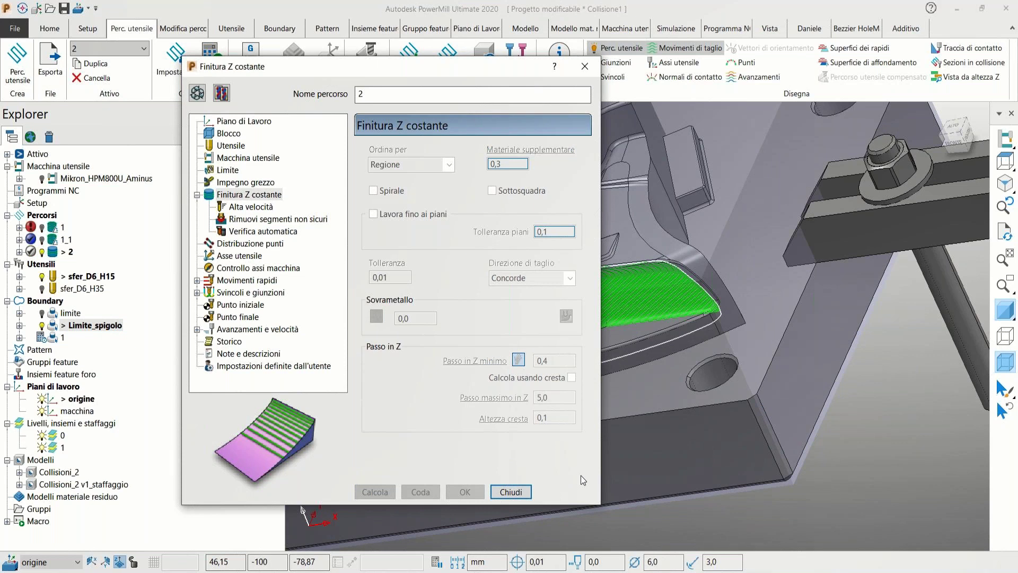
pyautogui.click(511, 492)
# Open dynamic machine control for editing the tool axis of toolpath 2
pyautogui.scroll(5, 604, 440)
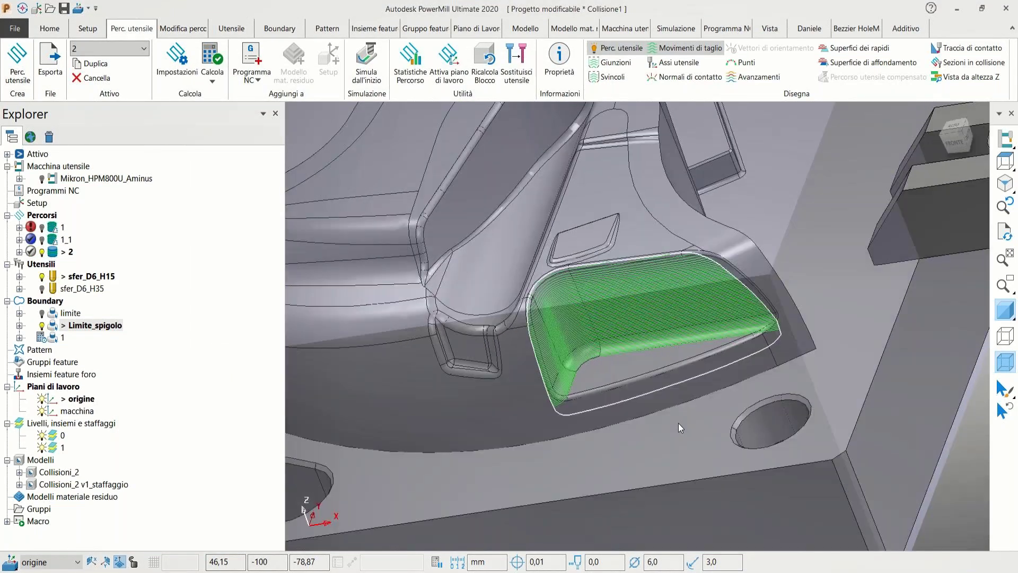
pyautogui.moveTo(676, 422); pyautogui.dragTo(668, 417, button='middle')
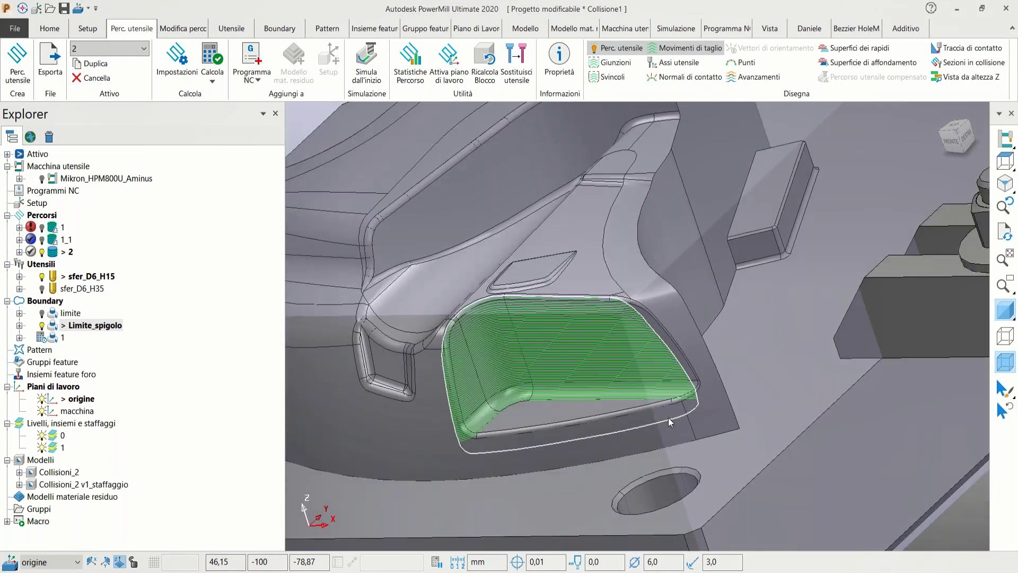
pyautogui.scroll(-3, 669, 420)
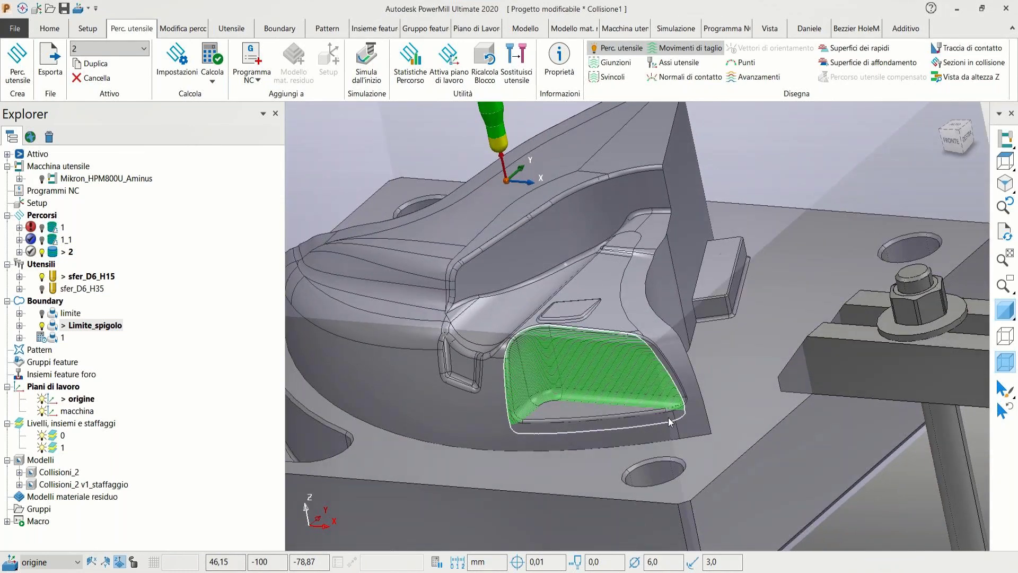
pyautogui.scroll(-3, 667, 418)
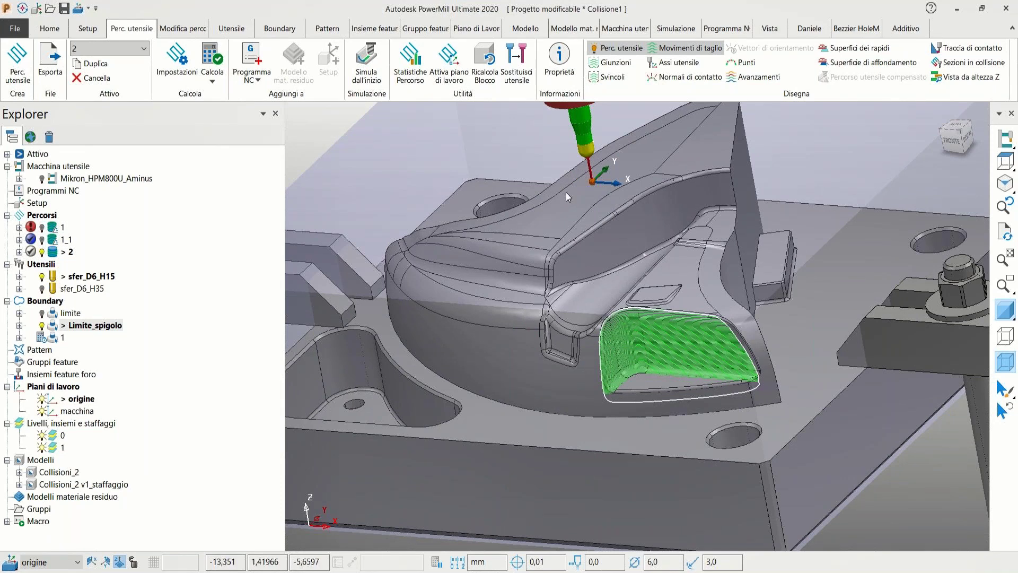
pyautogui.click(182, 28)
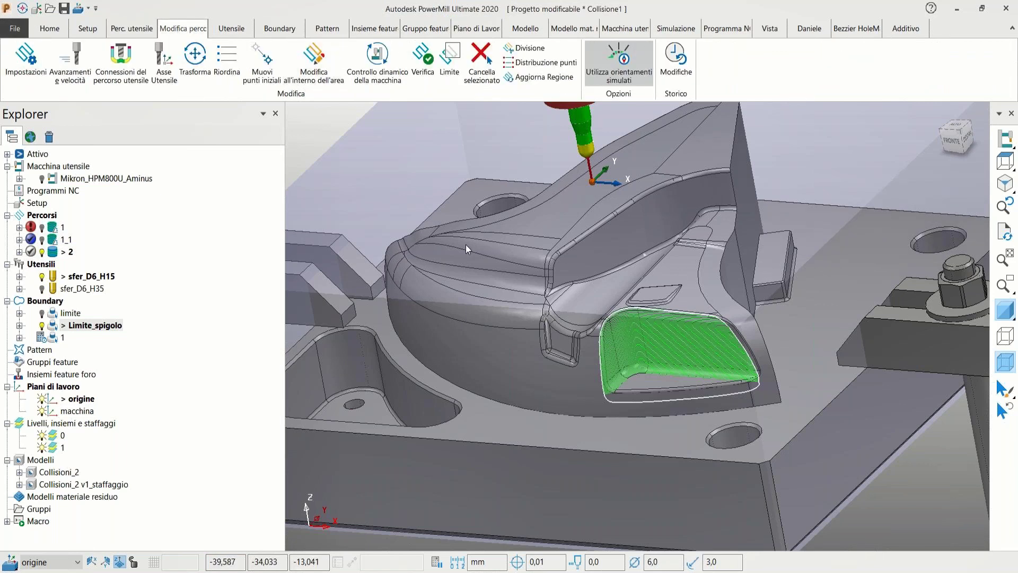
pyautogui.click(376, 63)
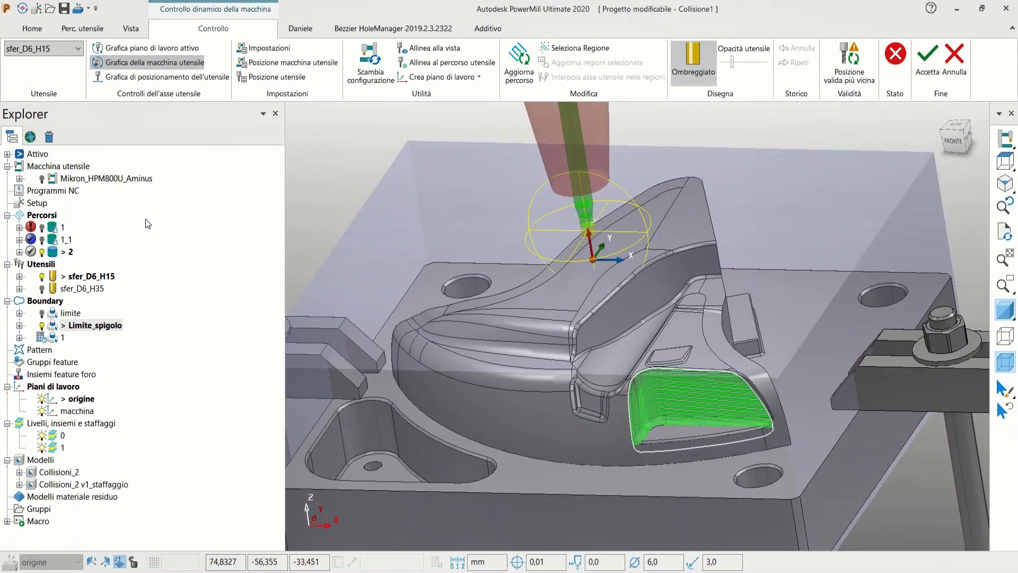
# Accept and leave the dynamic machine control session for toolpath 2
pyautogui.click(55, 179)
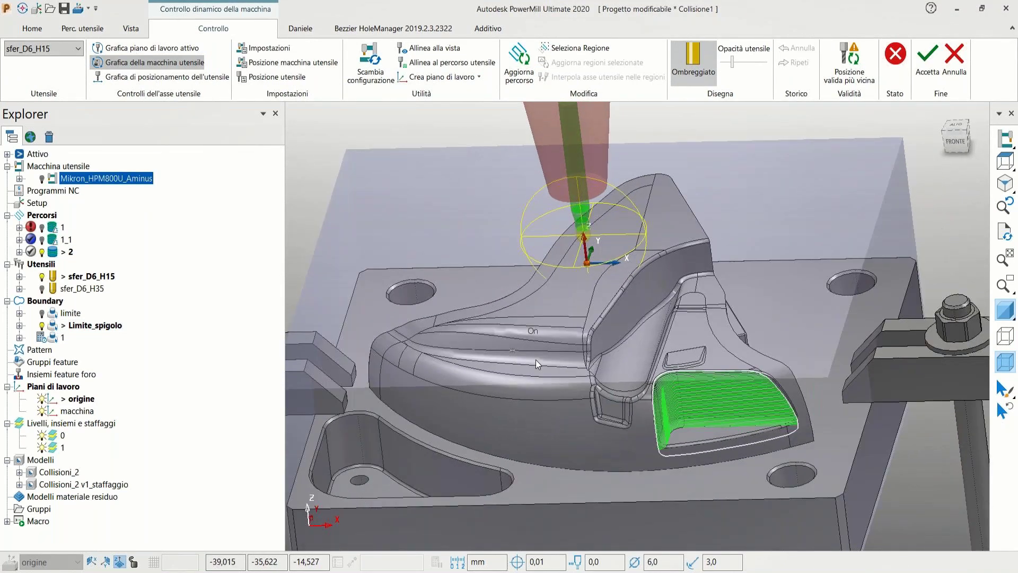
pyautogui.scroll(2, 657, 336)
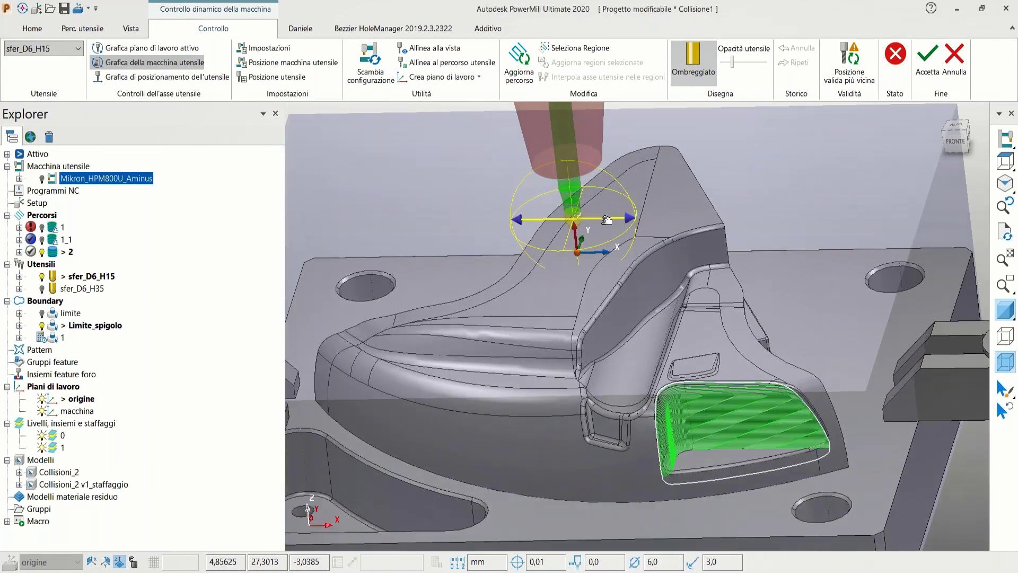
pyautogui.scroll(4, 727, 449)
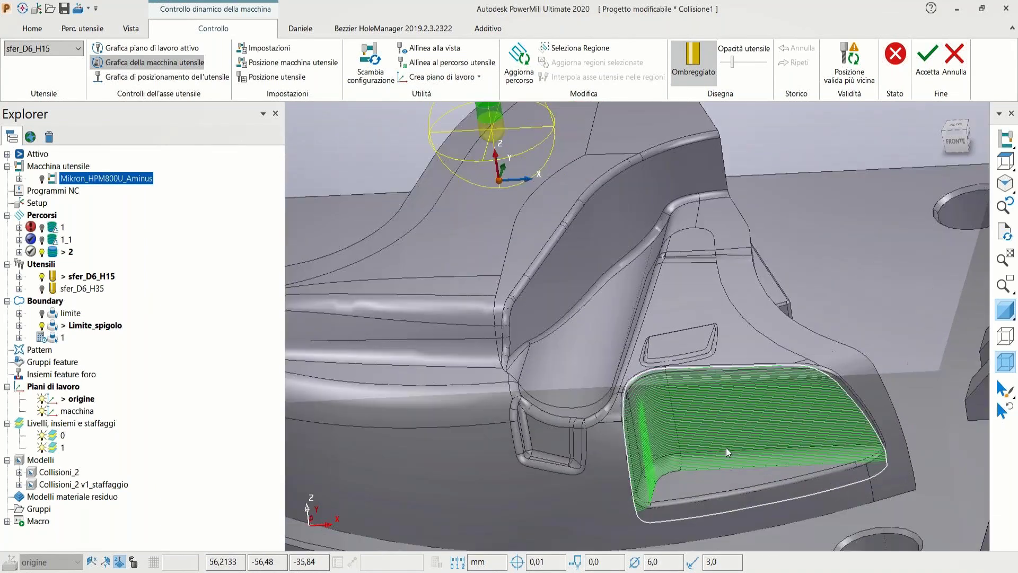
pyautogui.click(927, 63)
# Place the tool on toolpath 2 at the side pocket's lower inner corner by simulating from that point
pyautogui.click(649, 450)
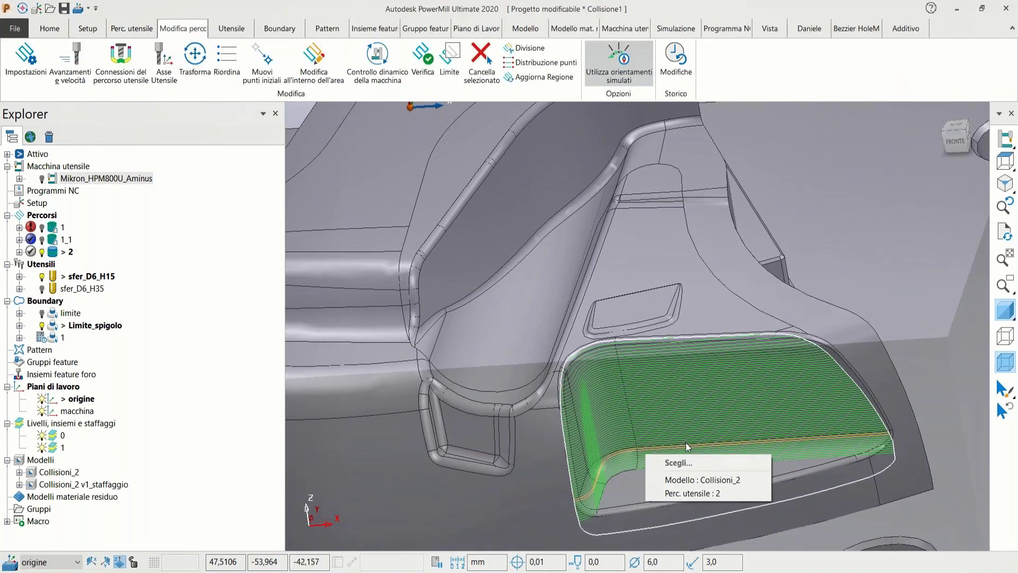
pyautogui.click(695, 490)
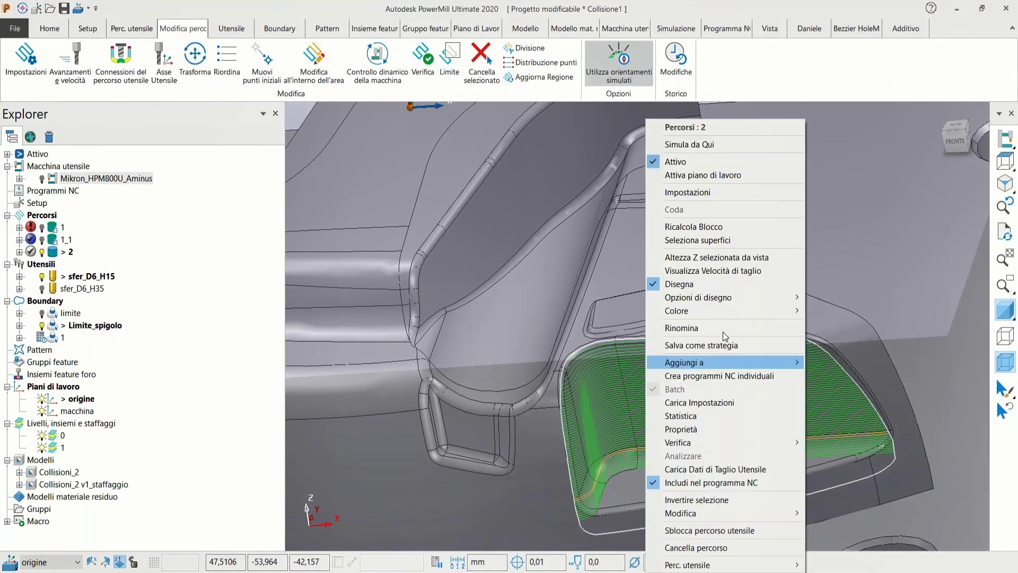
pyautogui.click(701, 150)
pyautogui.scroll(-3, 837, 356)
pyautogui.moveTo(833, 362); pyautogui.dragTo(826, 364, button='middle')
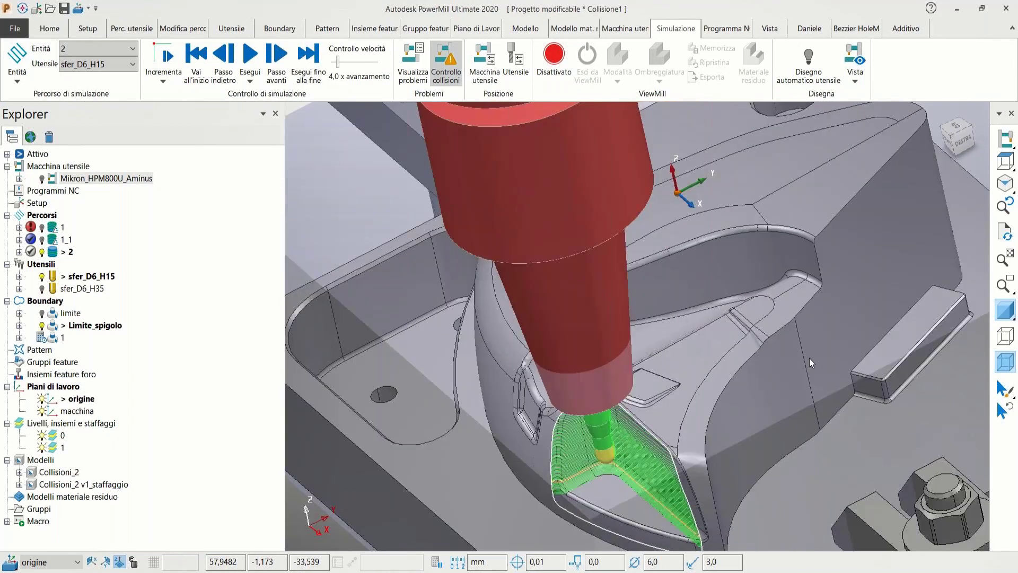
pyautogui.scroll(6, 618, 390)
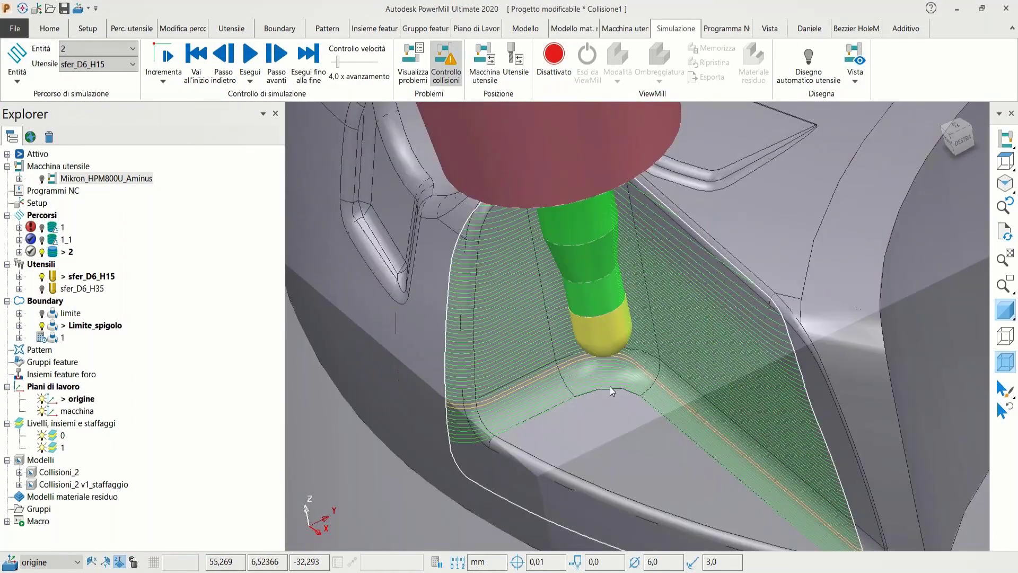
pyautogui.rightClick(612, 395)
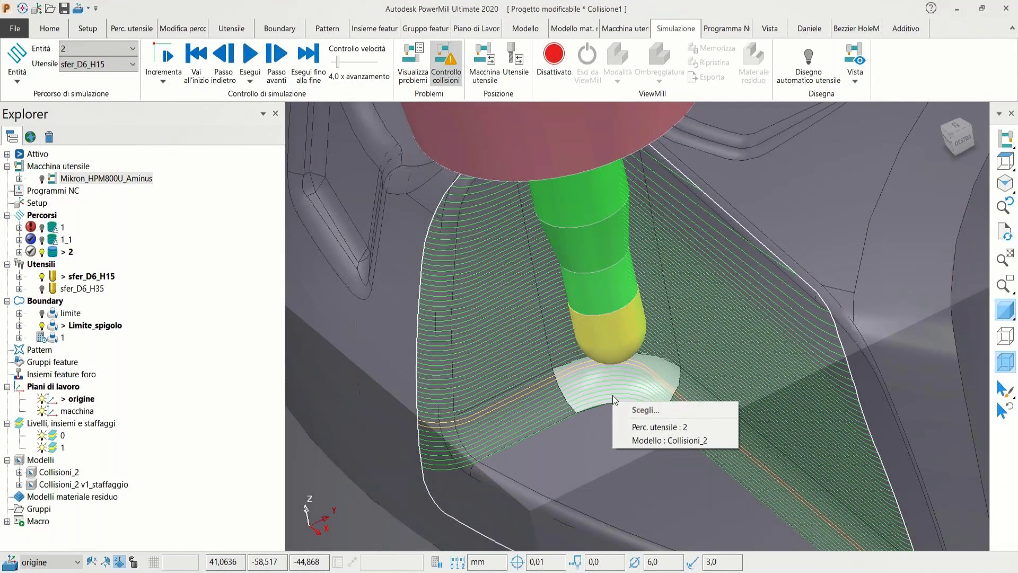
pyautogui.click(645, 441)
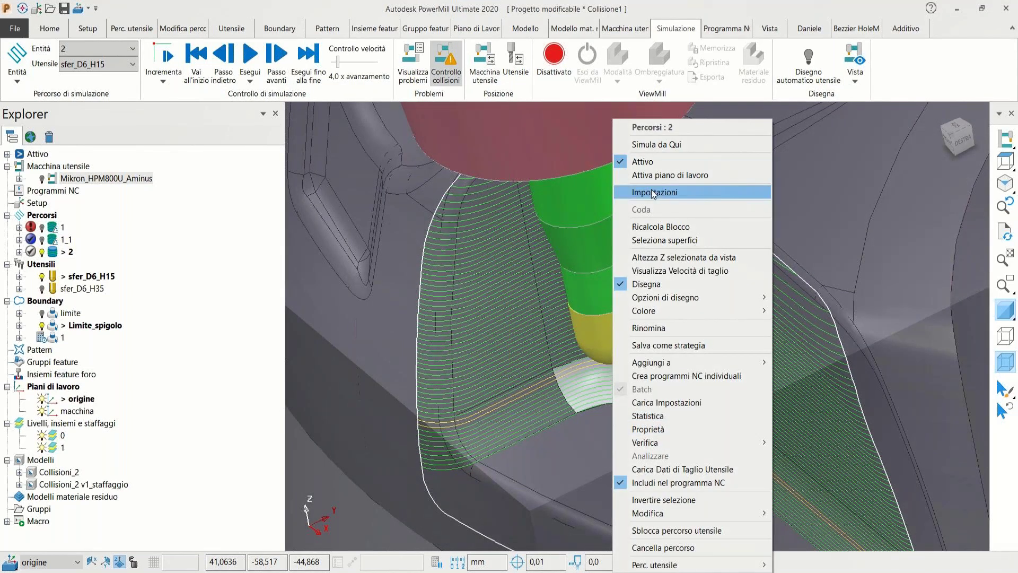
pyautogui.click(660, 144)
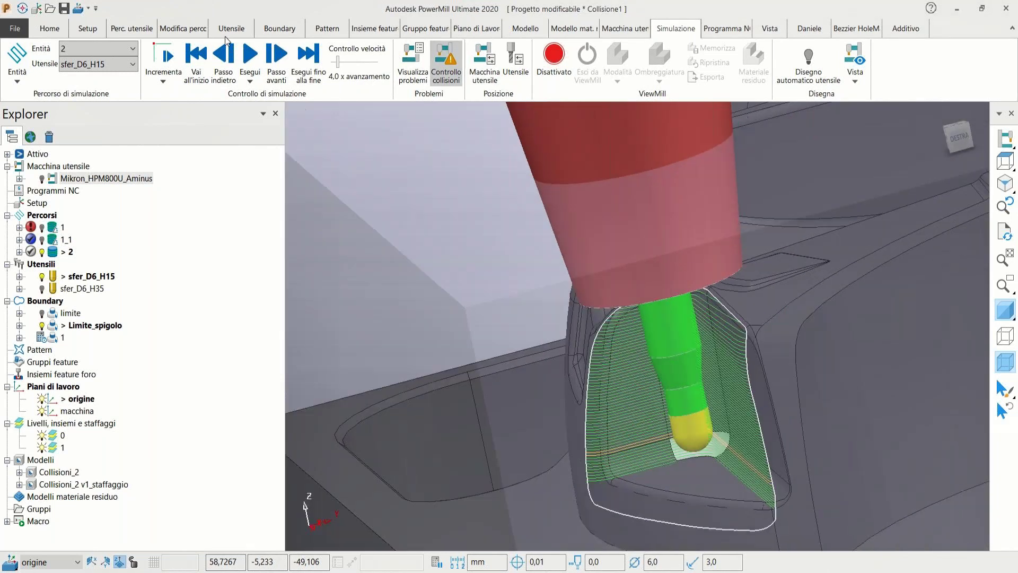
# Reopen dynamic machine control for toolpath 2 and tilt the tool axis freehand until the holder clears the side pocket's walls
pyautogui.click(171, 28)
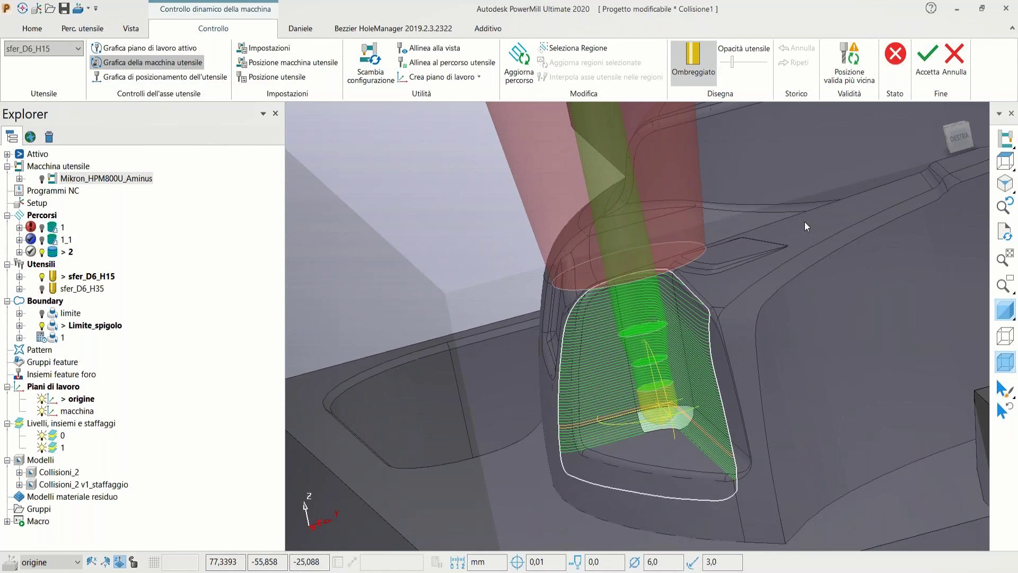
pyautogui.moveTo(681, 321); pyautogui.dragTo(641, 332)
pyautogui.moveTo(655, 334); pyautogui.dragTo(666, 334, button='middle')
pyautogui.moveTo(655, 291); pyautogui.dragTo(658, 318)
pyautogui.moveTo(659, 318)
pyautogui.mouseDown(button='middle')
pyautogui.moveTo(685, 327)
pyautogui.moveTo(671, 317)
pyautogui.mouseUp(button='middle')
pyautogui.scroll(1, 667, 315)
pyautogui.moveTo(665, 312); pyautogui.dragTo(639, 268, button='middle')
pyautogui.moveTo(639, 268); pyautogui.dragTo(645, 283)
pyautogui.moveTo(645, 284); pyautogui.dragTo(670, 319, button='middle')
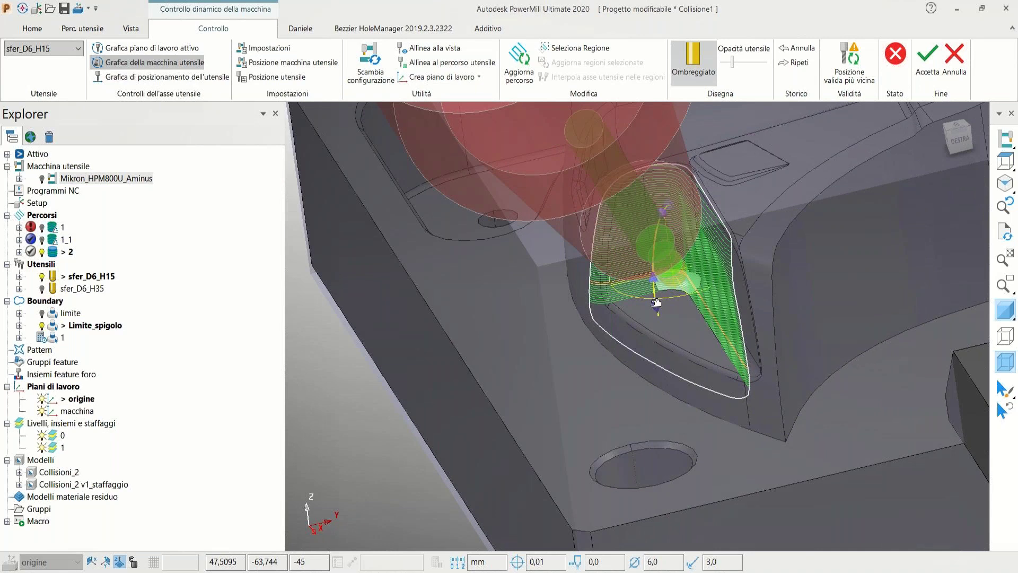
pyautogui.moveTo(644, 296); pyautogui.dragTo(636, 295)
pyautogui.moveTo(636, 295); pyautogui.dragTo(779, 345, button='middle')
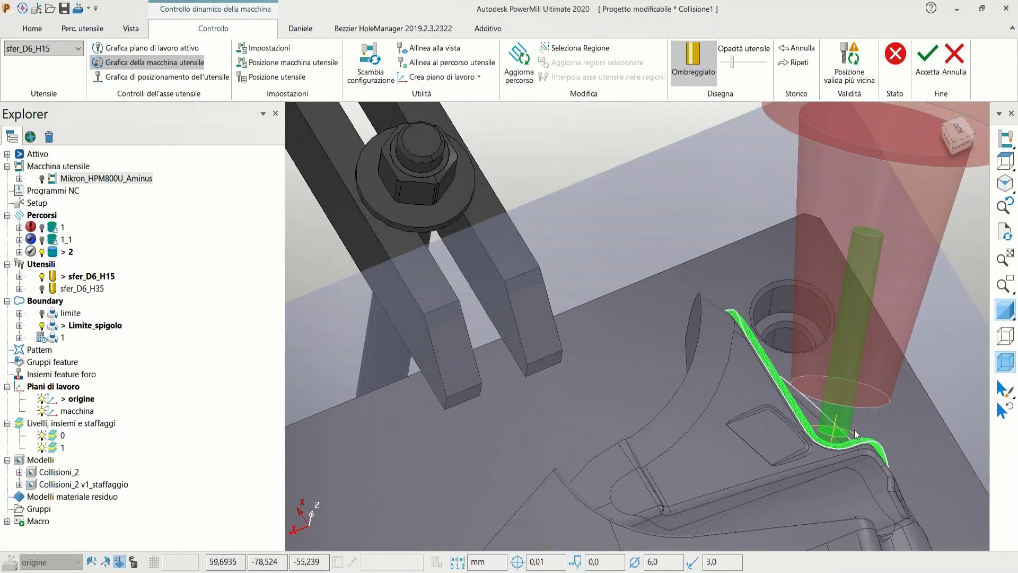
pyautogui.moveTo(859, 432); pyautogui.dragTo(860, 422)
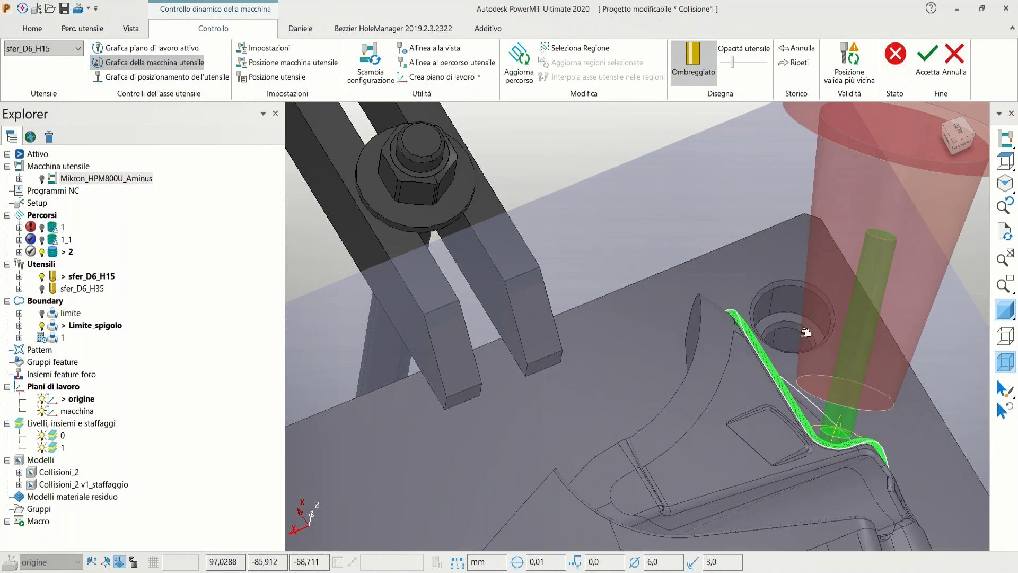
# Update toolpath 2 with the tilted tool axis and accept the dynamic machine control changes
pyautogui.click(789, 317)
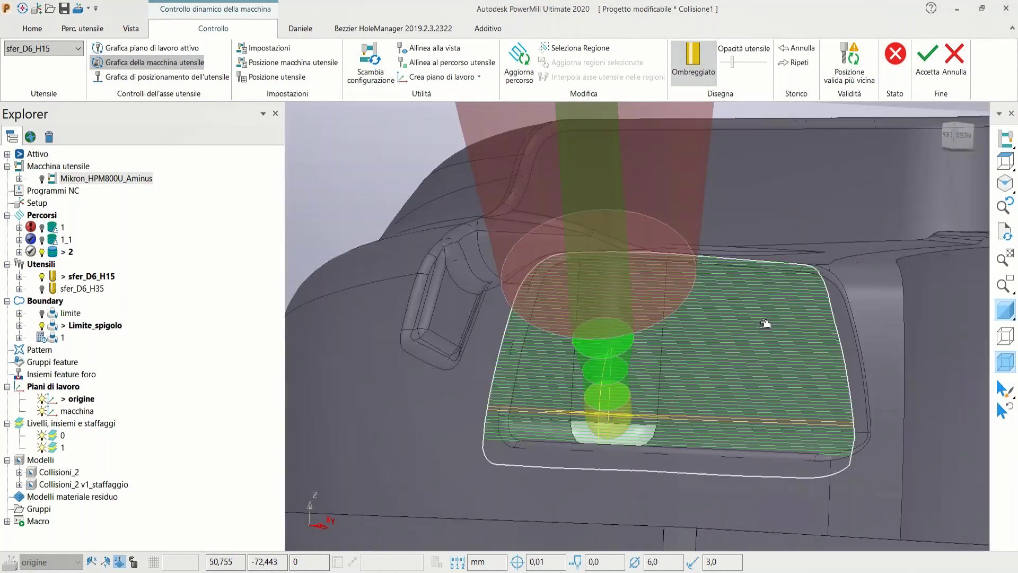
pyautogui.click(522, 68)
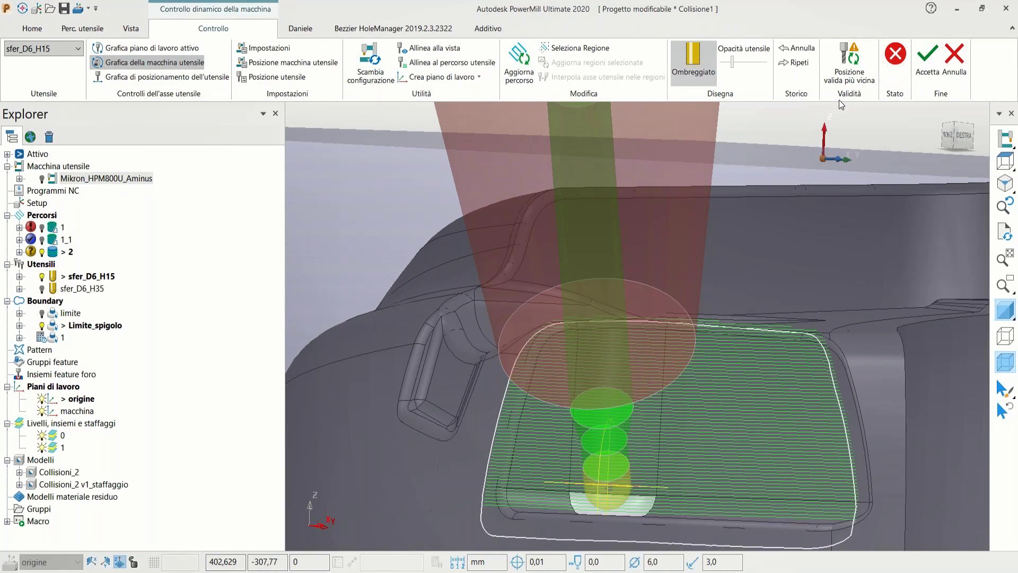
pyautogui.click(925, 71)
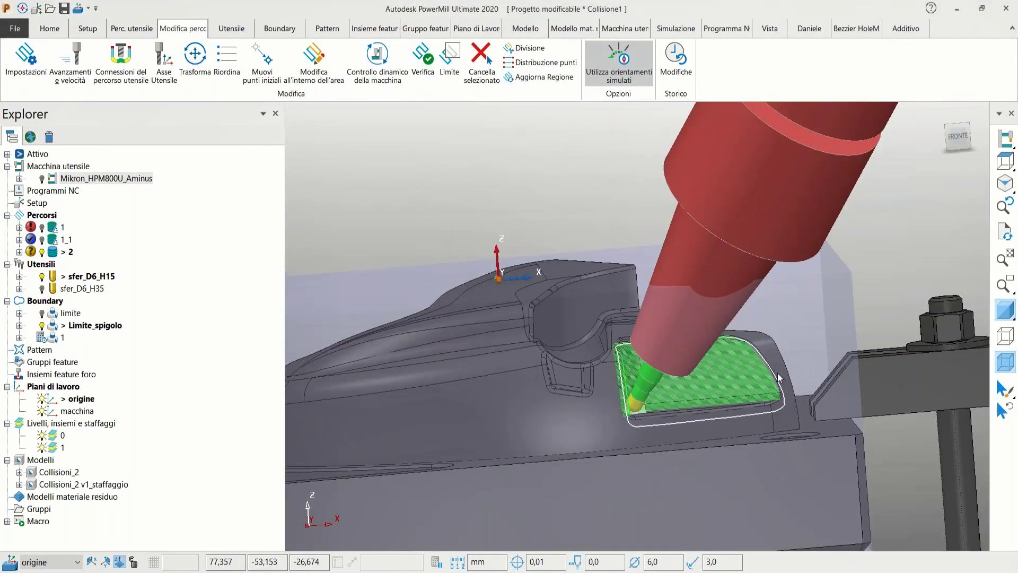
# Activate the Mikron_HPM800U_Aminus machine tool and simulate toolpath 2 from its start
pyautogui.doubleClick(54, 179)
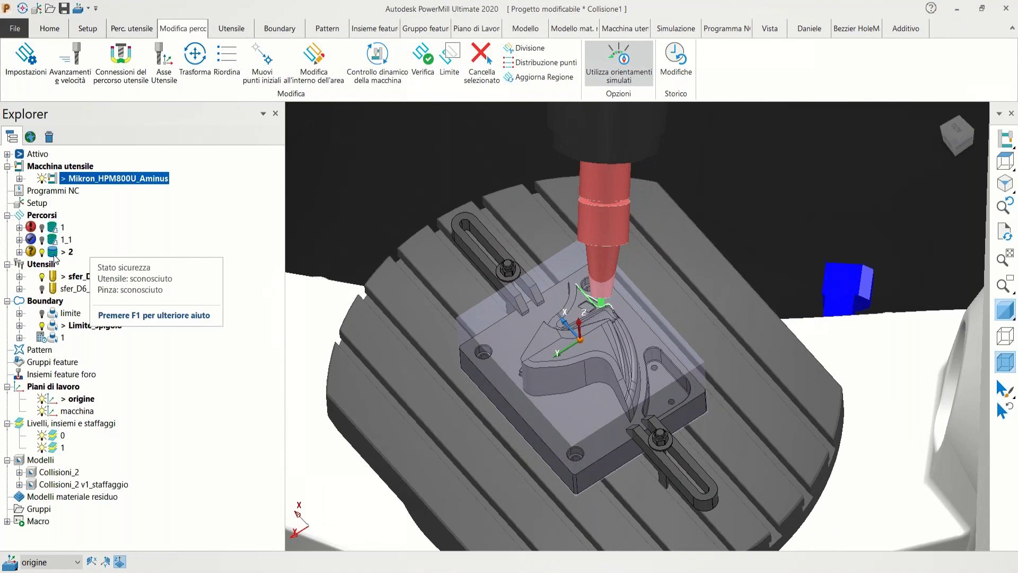
pyautogui.rightClick(96, 251)
pyautogui.click(121, 162)
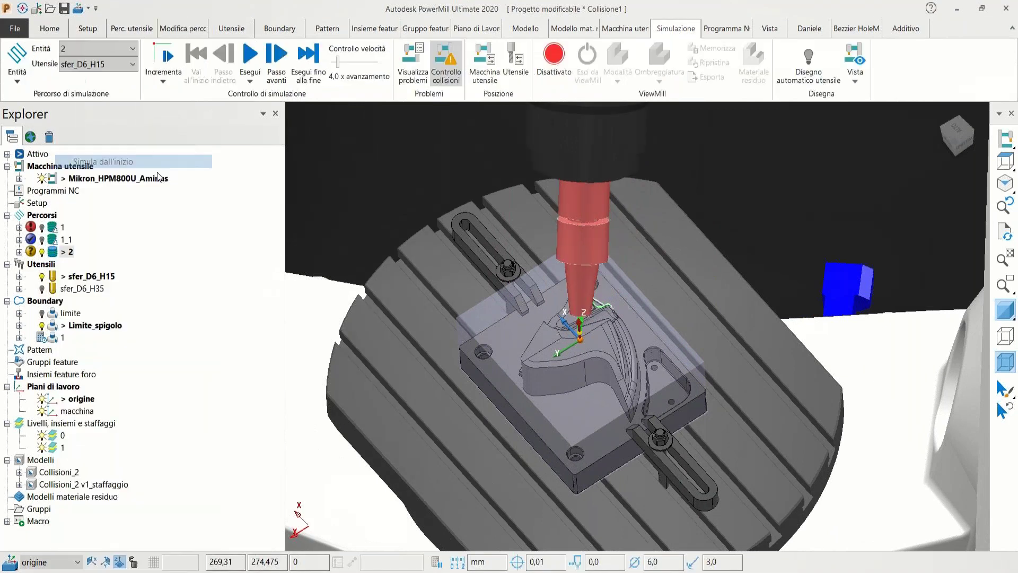
pyautogui.click(250, 54)
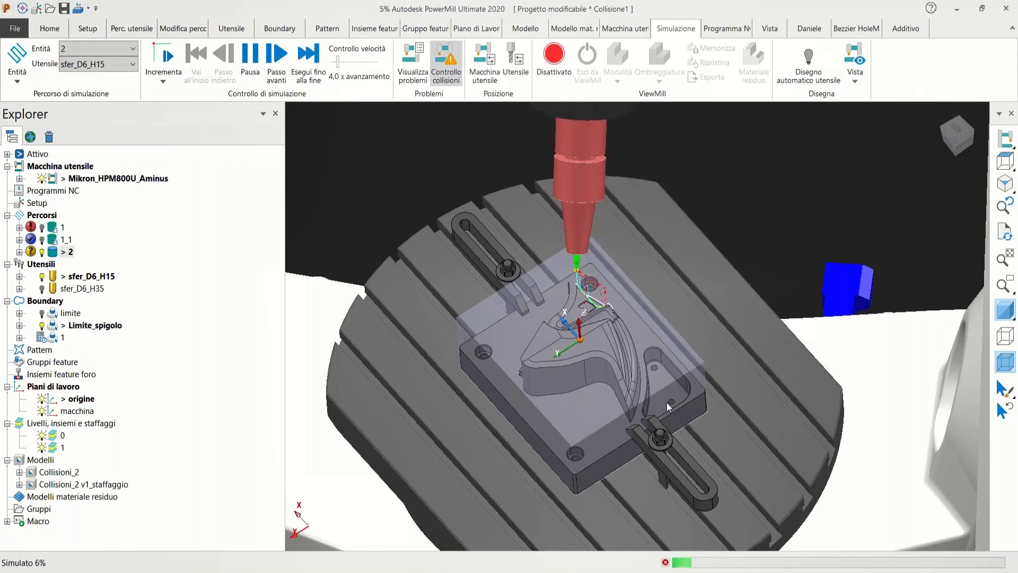
pyautogui.click(250, 58)
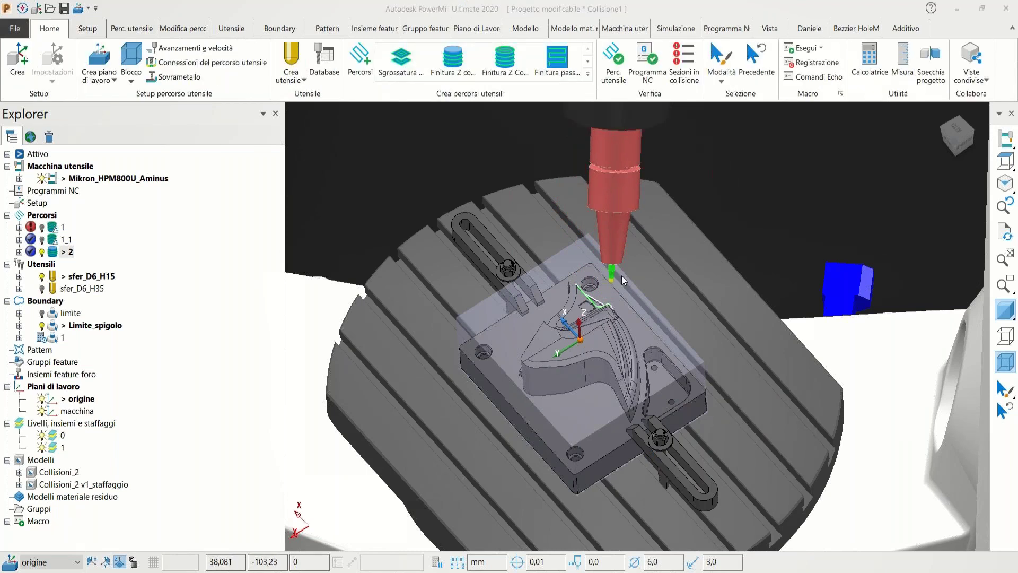
pyautogui.rightClick(72, 255)
pyautogui.click(121, 161)
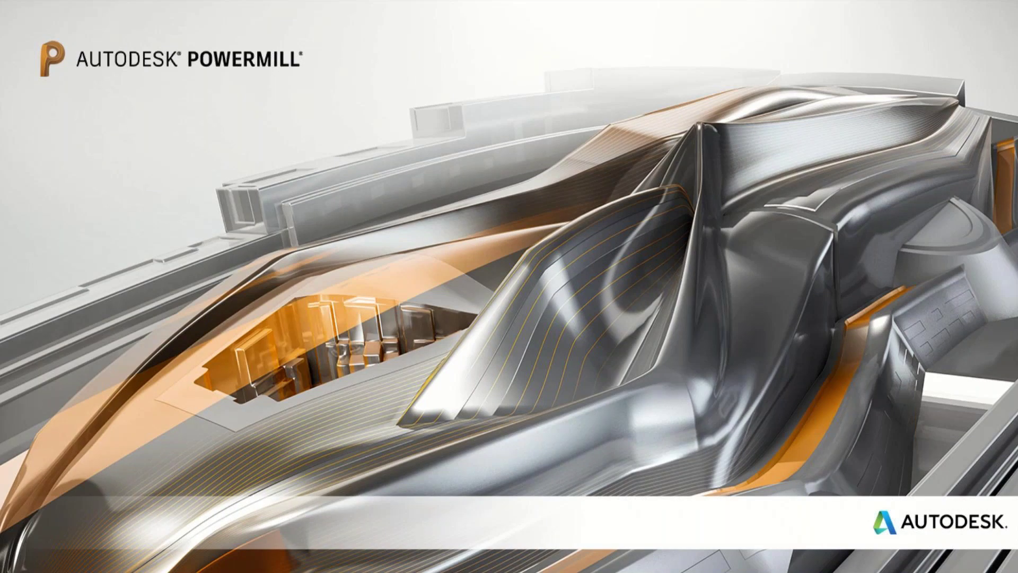
# Switch to the PowerMill project and select the flat face of the small recess above the side pocket
pyautogui.moveTo(572, 565)
pyautogui.click(655, 524)
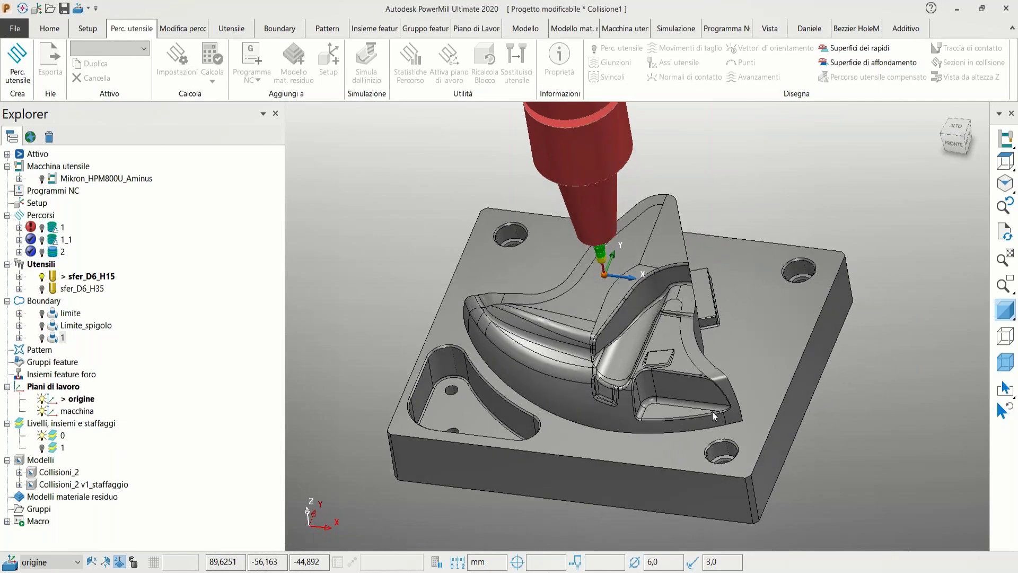
pyautogui.click(657, 363)
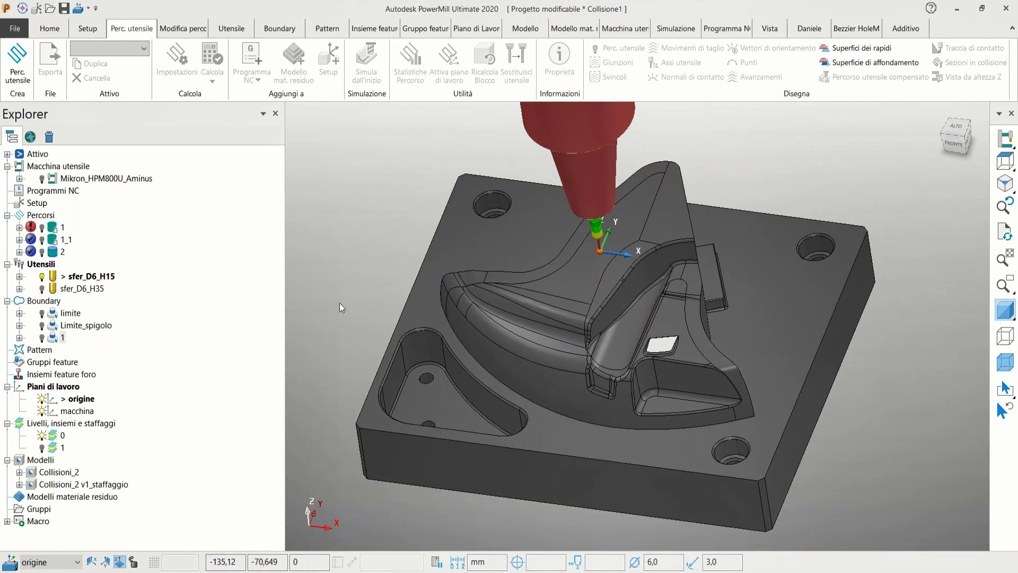
# Create a finishing toolpath with the Finitura passate parallele strategy
pyautogui.click(18, 63)
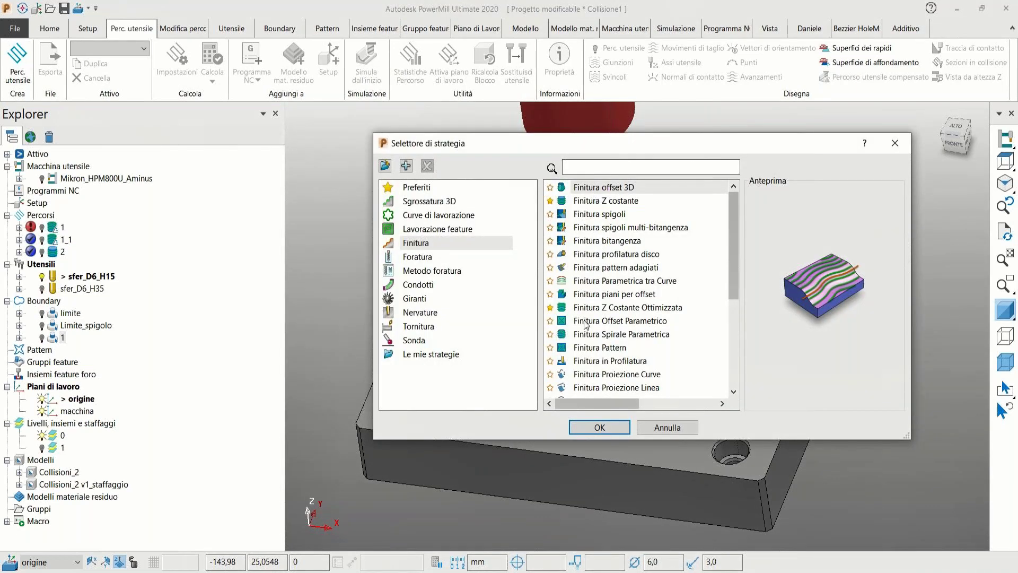
pyautogui.scroll(-4, 589, 329)
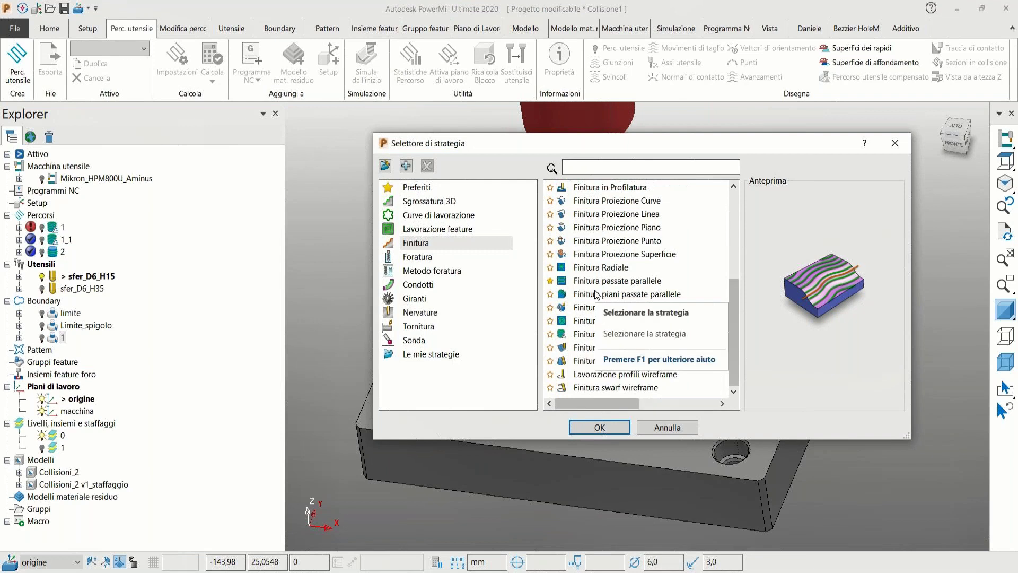
pyautogui.click(610, 281)
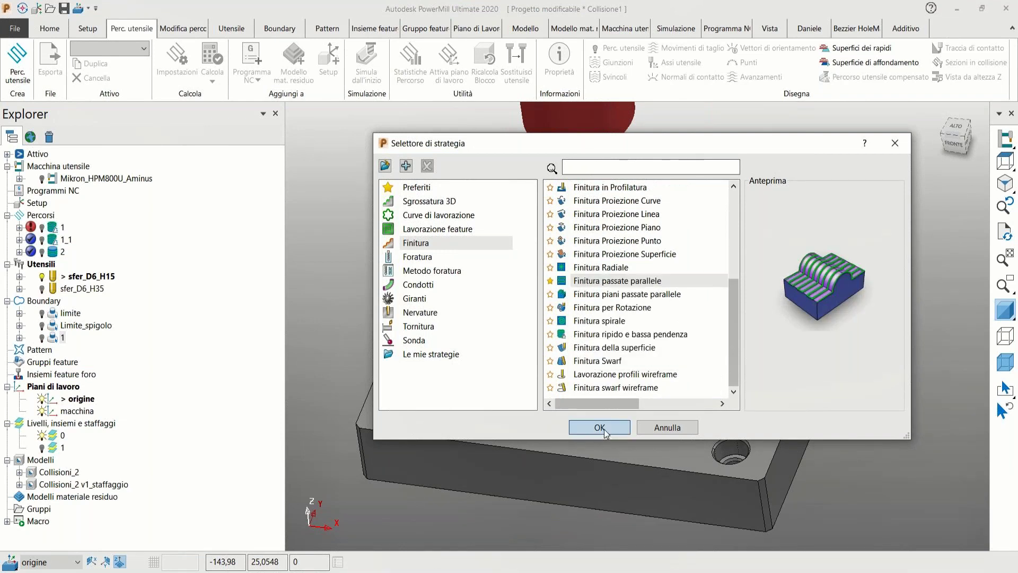
pyautogui.click(599, 427)
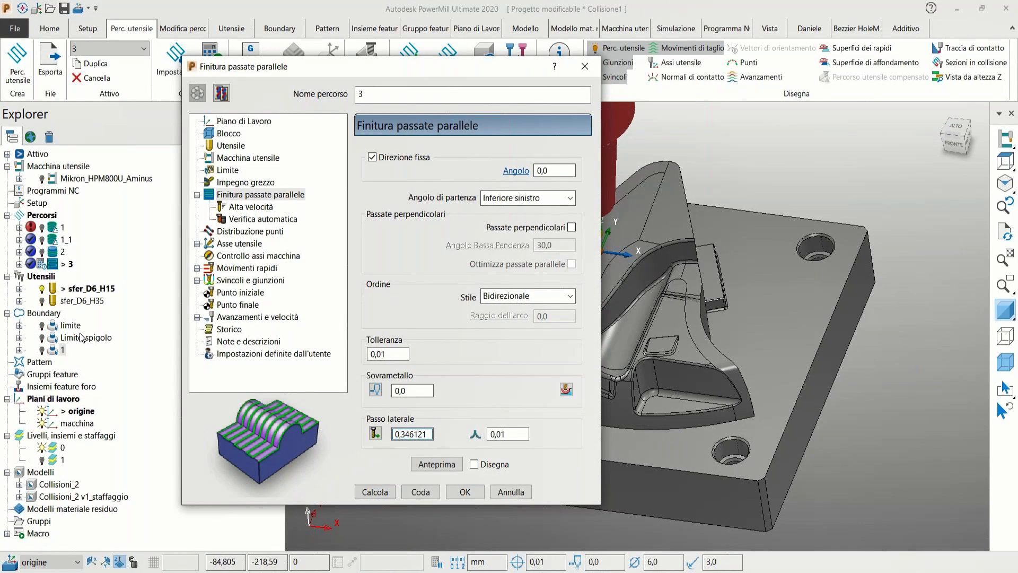
# Limit the parallel passes toolpath to boundary 1 with Bidirezionale ordering, calculate it and close its settings
pyautogui.doubleClick(53, 350)
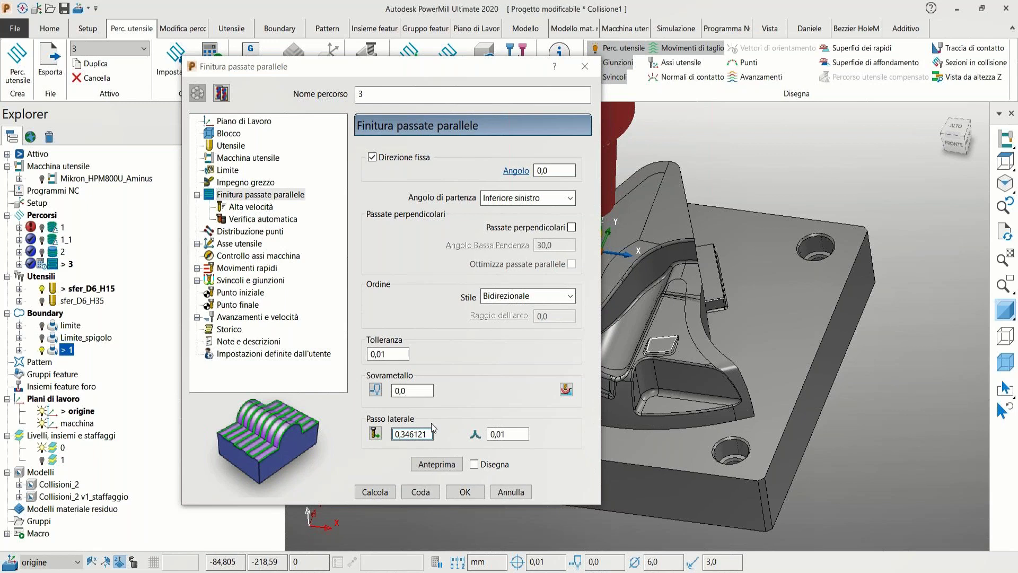
pyautogui.click(480, 298)
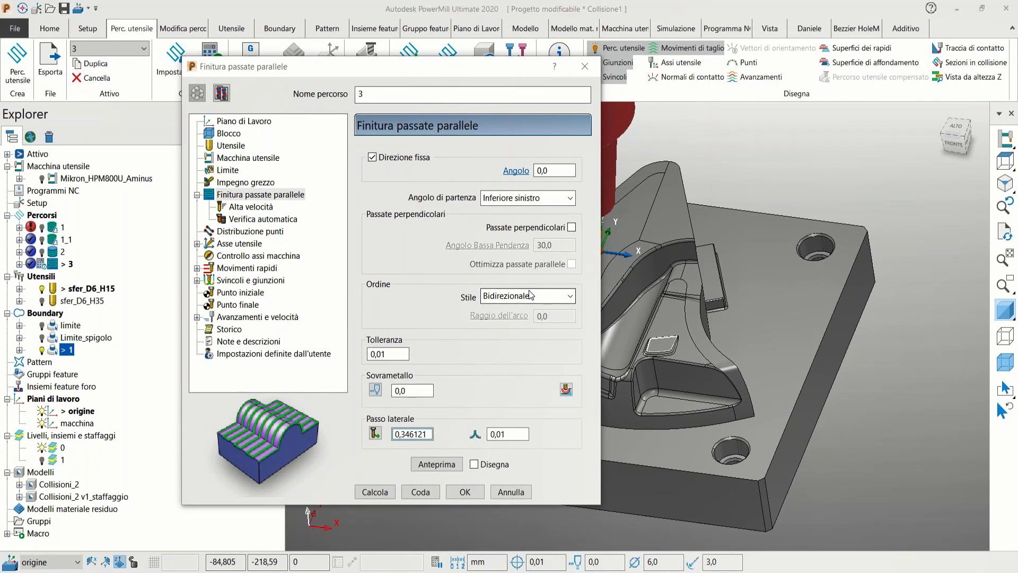
pyautogui.click(507, 336)
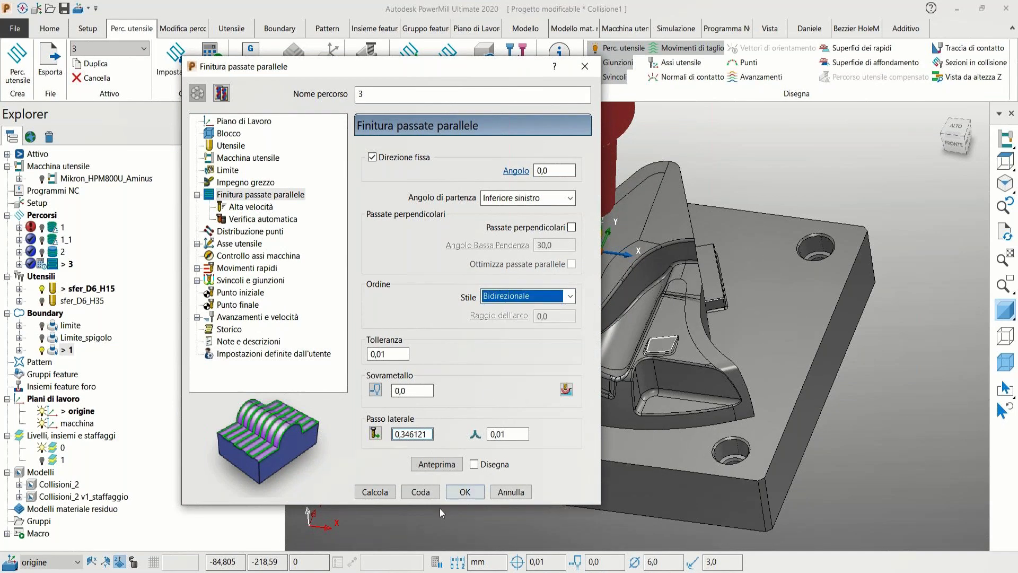
pyautogui.click(374, 491)
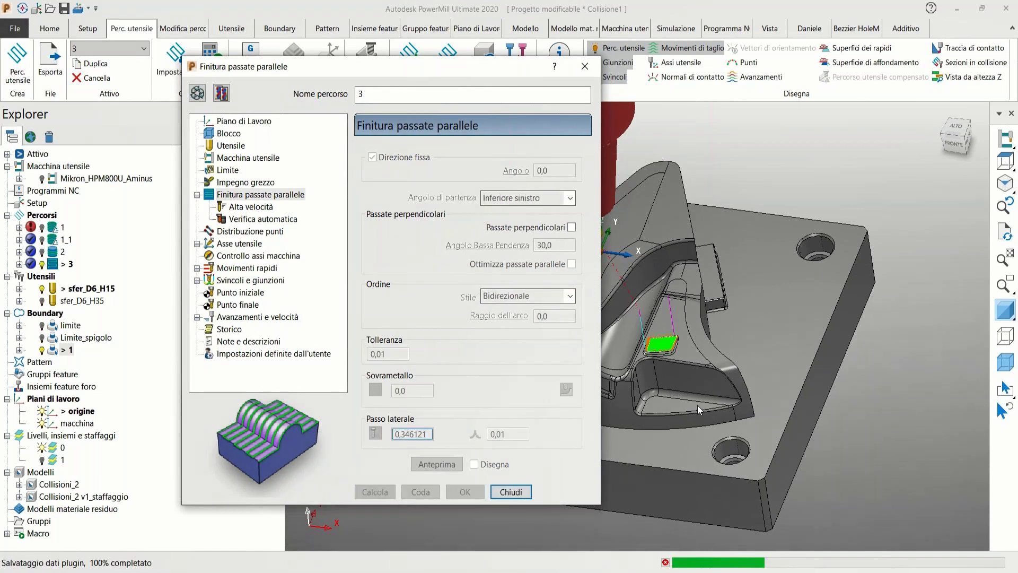
pyautogui.click(585, 66)
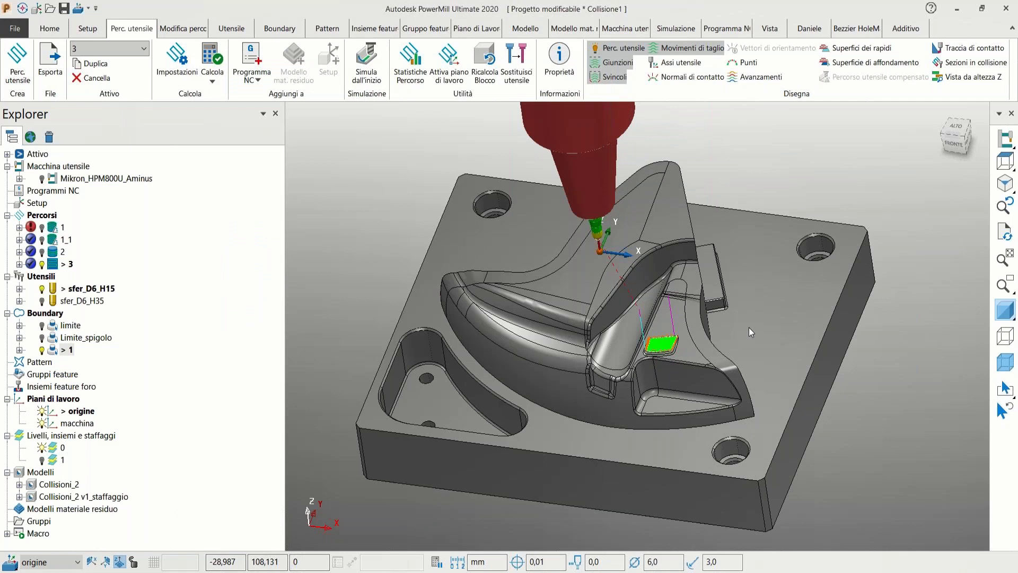
pyautogui.scroll(8, 752, 395)
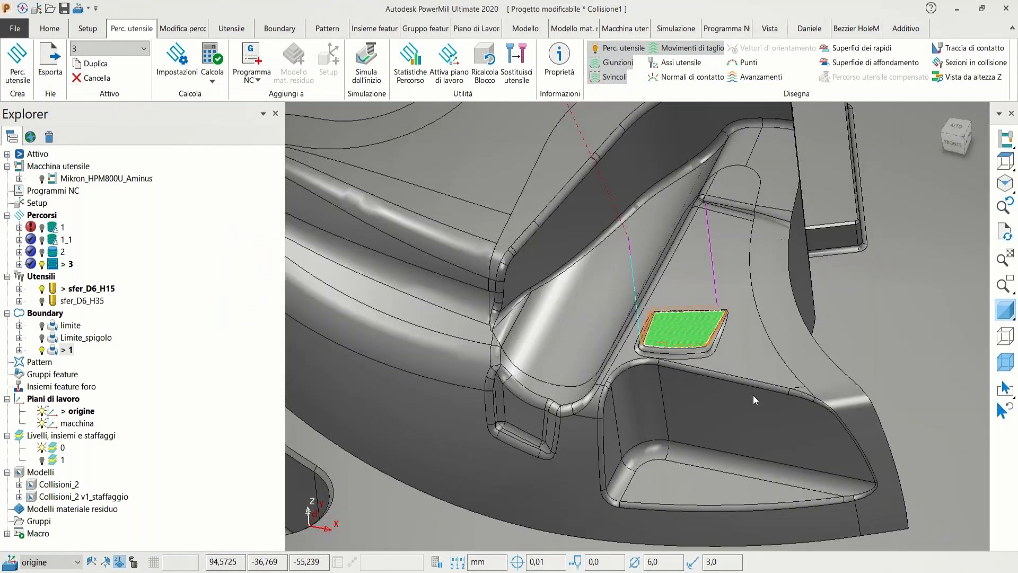
pyautogui.scroll(6, 753, 396)
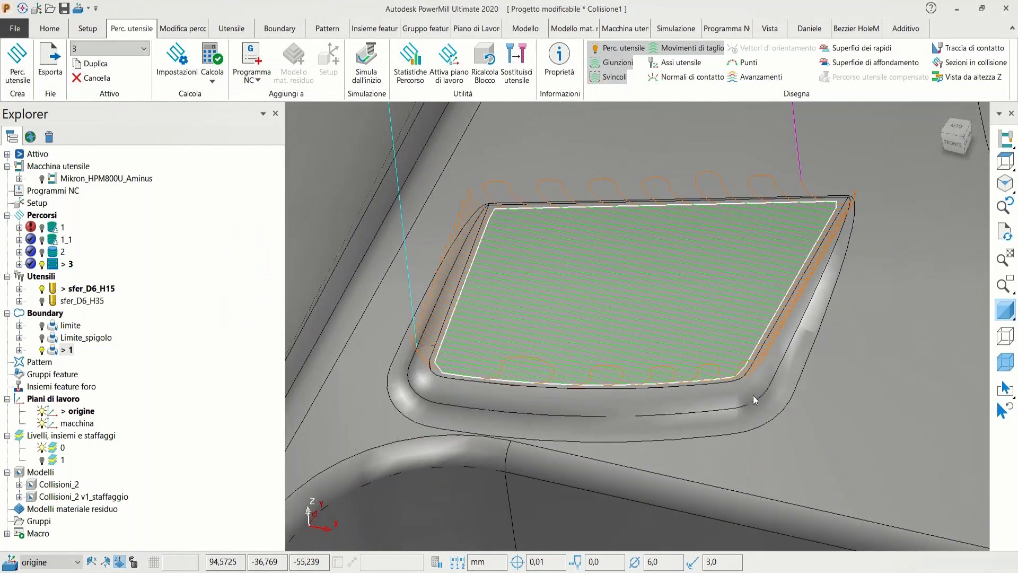
# Delete the toolpath 3 passes crossing the upper right and lower left corners of the small recess
pyautogui.scroll(6, 755, 399)
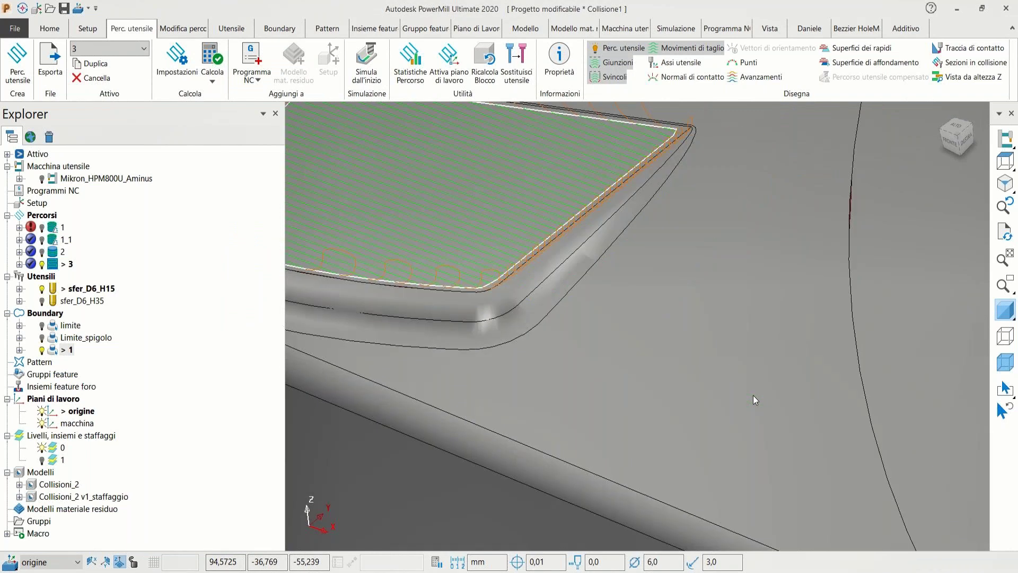
pyautogui.scroll(-4, 754, 399)
pyautogui.scroll(4, 755, 399)
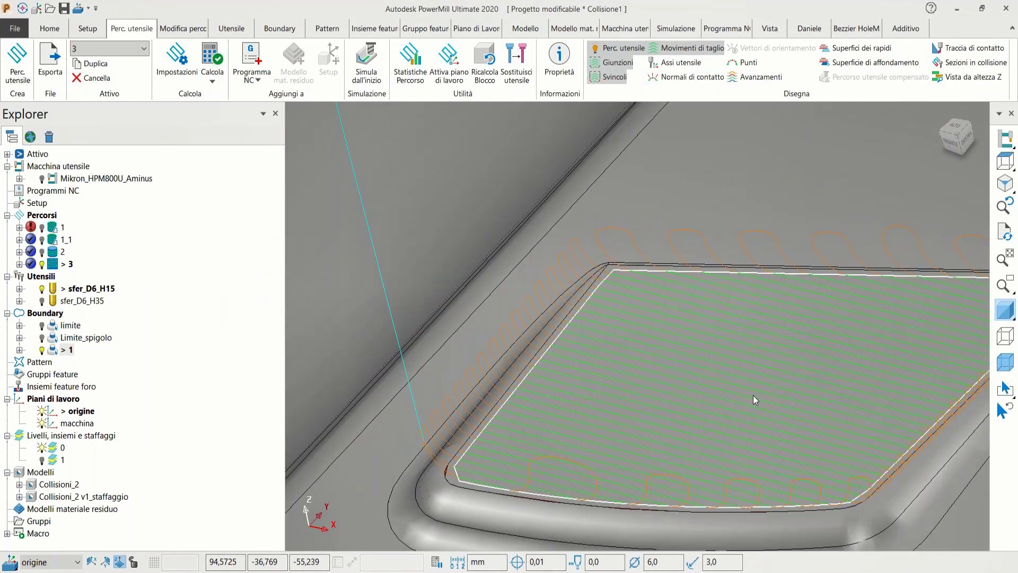
pyautogui.scroll(1, 753, 396)
pyautogui.scroll(-2, 794, 346)
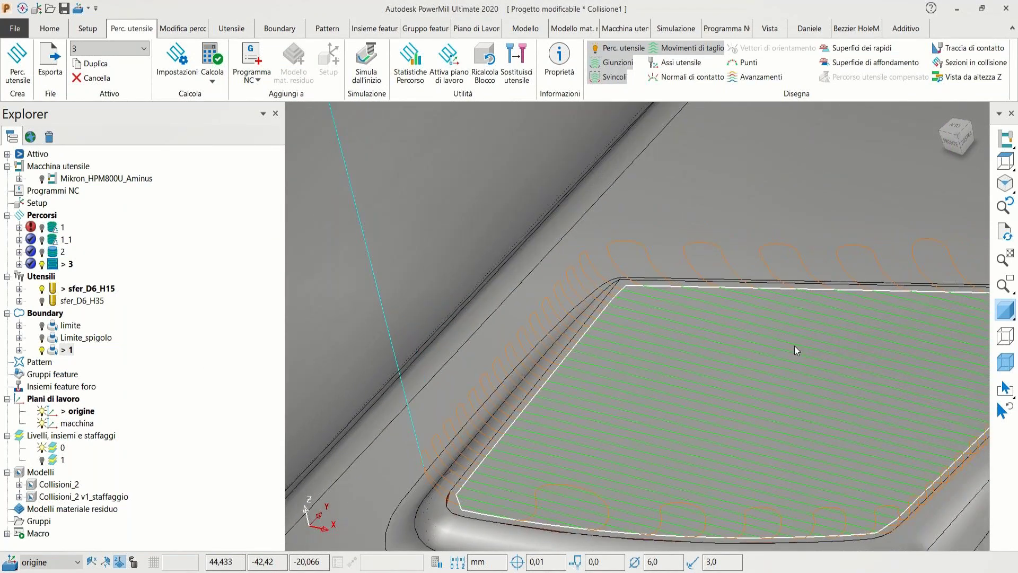
pyautogui.scroll(1, 812, 329)
pyautogui.scroll(-1, 893, 279)
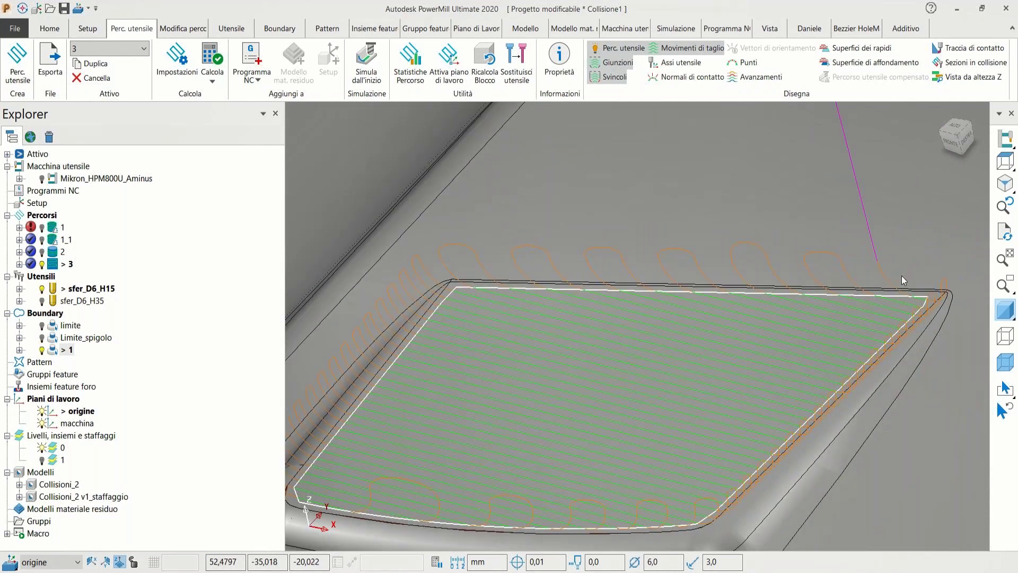
pyautogui.moveTo(889, 275); pyautogui.dragTo(751, 342)
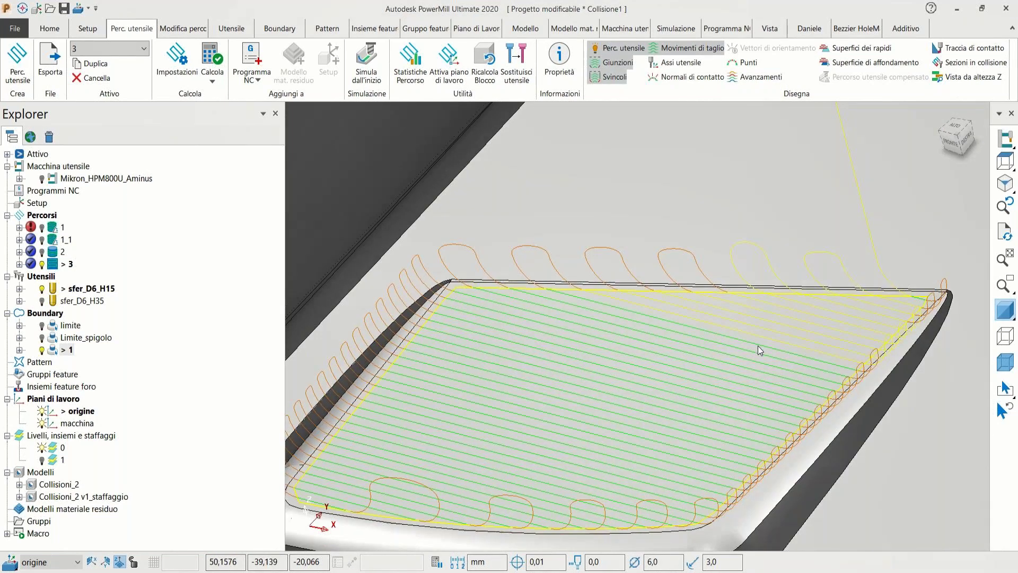
pyautogui.moveTo(293, 525); pyautogui.dragTo(355, 478)
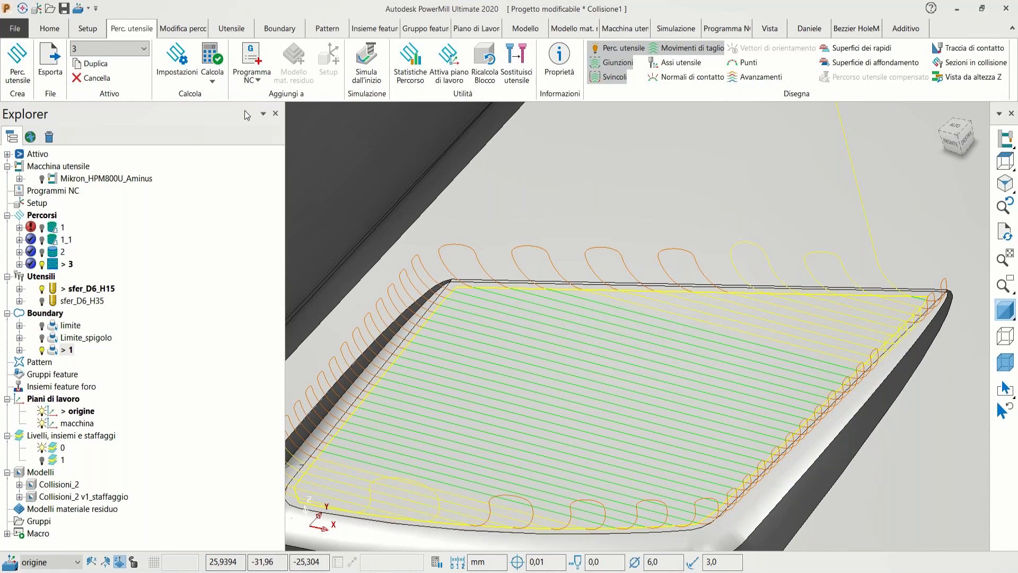
pyautogui.click(183, 28)
pyautogui.click(481, 63)
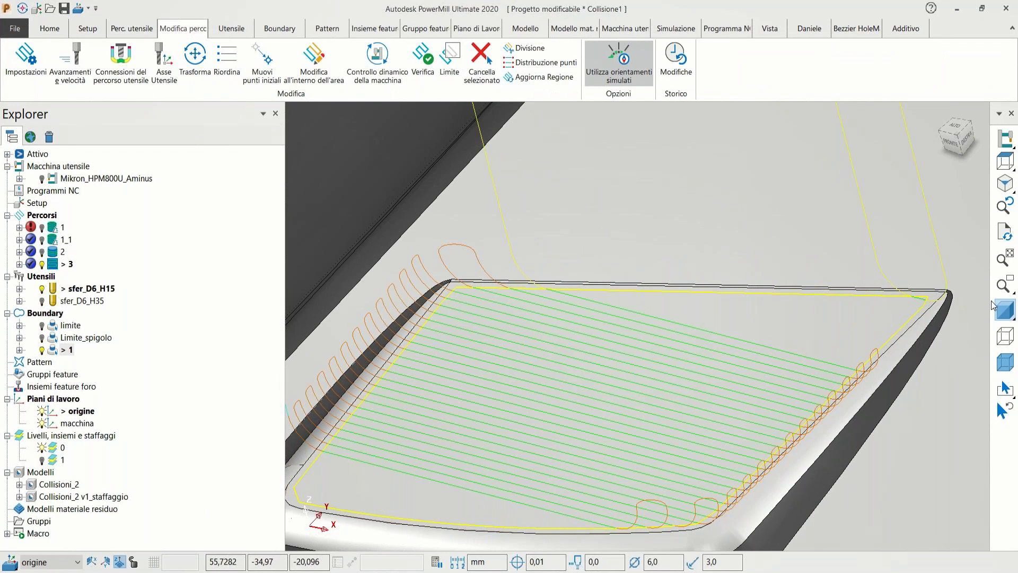
# Hide the model and delete the leftover toolpath 3 segment at the upper right corner of boundary 1
pyautogui.click(1005, 341)
pyautogui.scroll(2, 879, 370)
pyautogui.moveTo(763, 233); pyautogui.dragTo(792, 279)
pyautogui.click(472, 62)
pyautogui.moveTo(633, 145); pyautogui.dragTo(641, 166, button='middle')
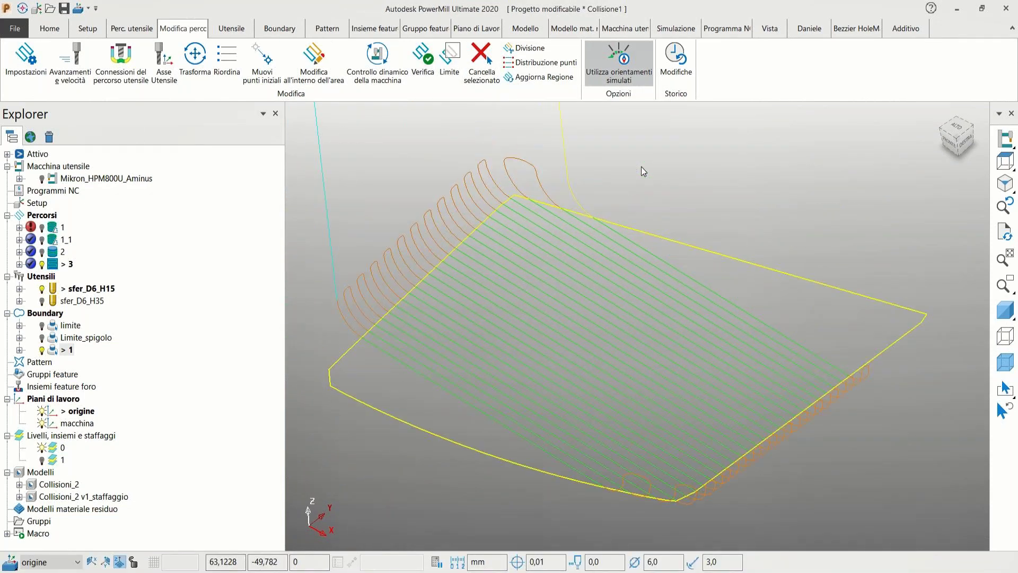
# Give one link along the toolpath's left edge an Arco verticale lead-in with angle 45 and radius 3, then apply and accept
pyautogui.scroll(5, 501, 219)
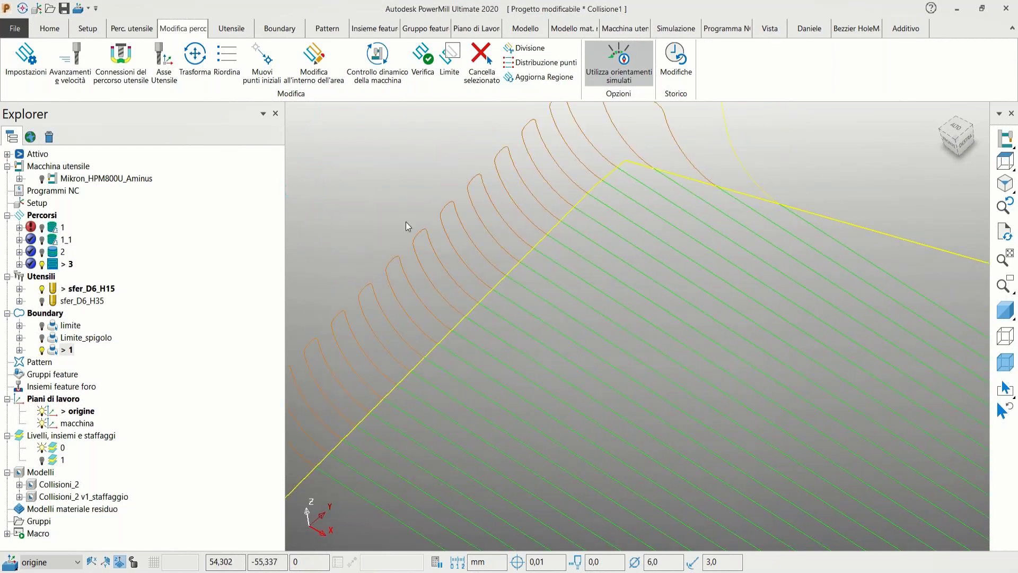
pyautogui.click(433, 244)
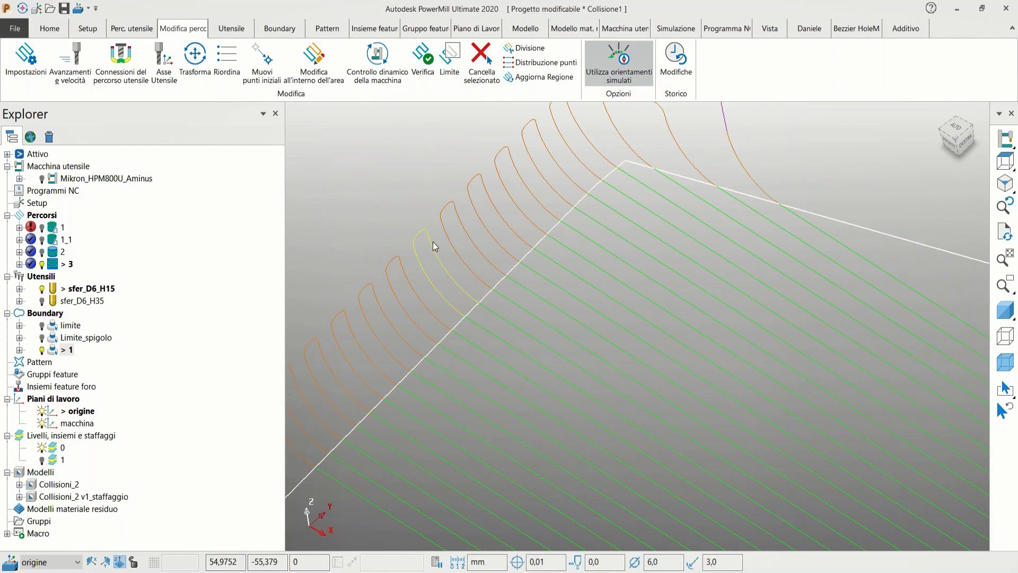
pyautogui.click(121, 59)
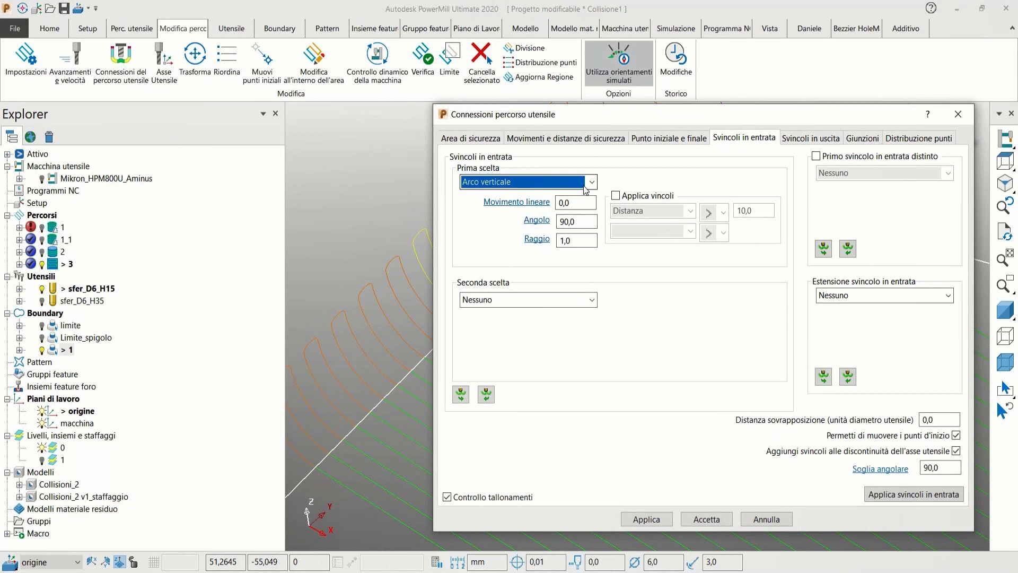
pyautogui.moveTo(583, 221); pyautogui.dragTo(539, 239)
pyautogui.write('45')
pyautogui.press('Tab')
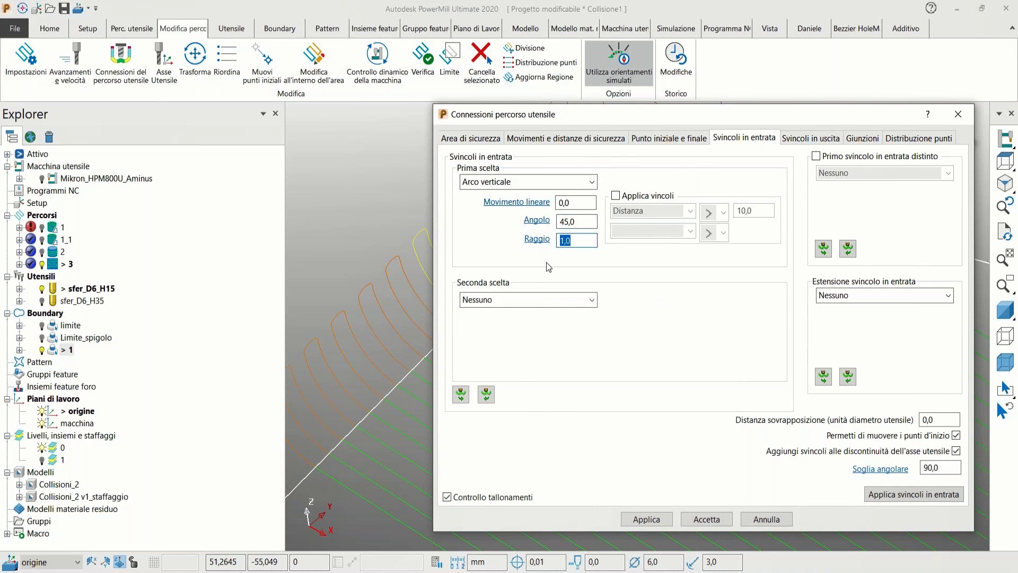
pyautogui.write('3')
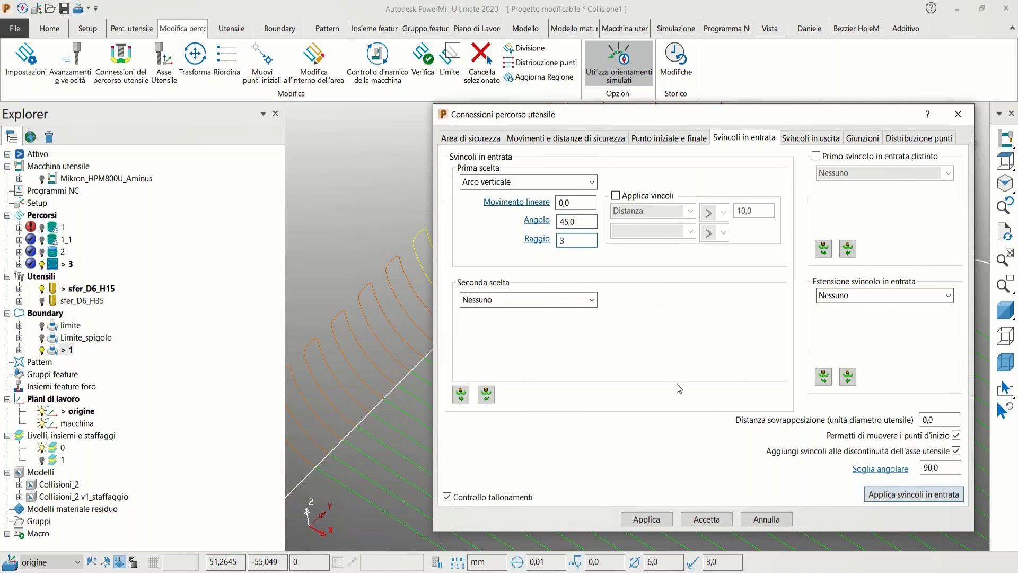
pyautogui.click(867, 492)
pyautogui.click(639, 519)
pyautogui.click(699, 519)
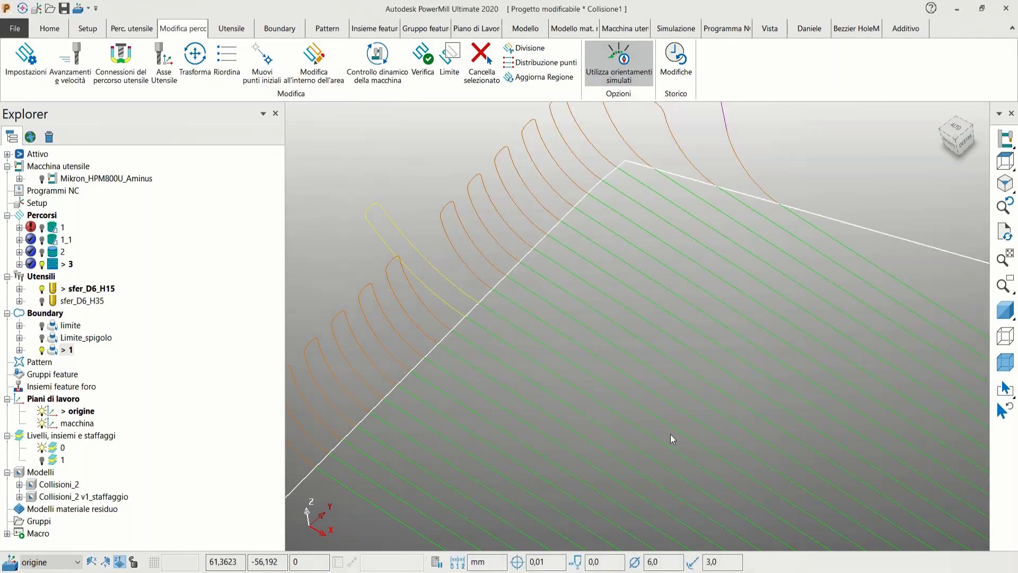
# Display the shaded model again and deactivate toolpath 3 and boundary 1
pyautogui.click(415, 190)
pyautogui.moveTo(480, 203)
pyautogui.mouseDown(button='middle')
pyautogui.moveTo(602, 287)
pyautogui.moveTo(886, 347)
pyautogui.mouseUp(button='middle')
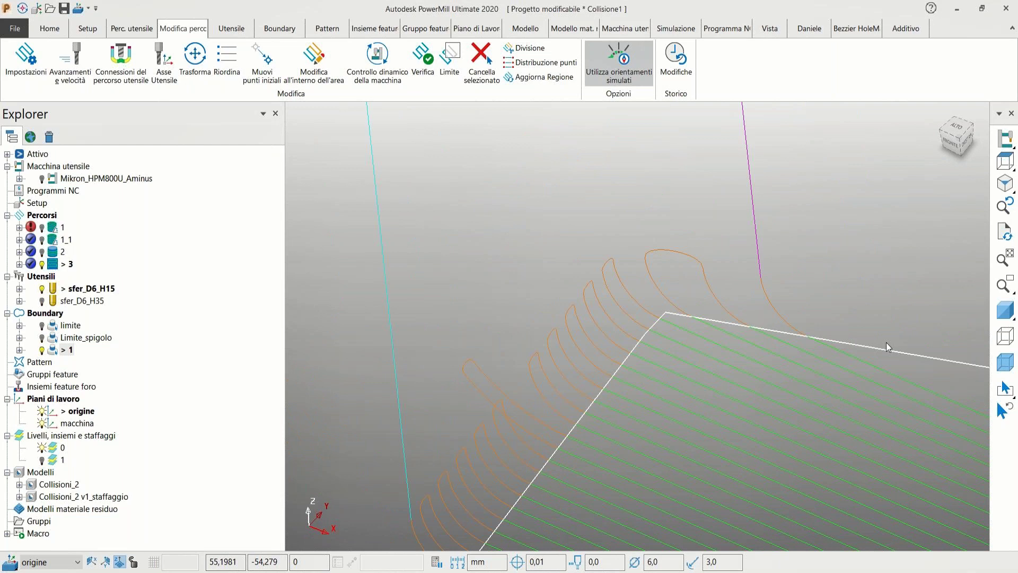
pyautogui.click(1007, 313)
pyautogui.scroll(-2, 857, 346)
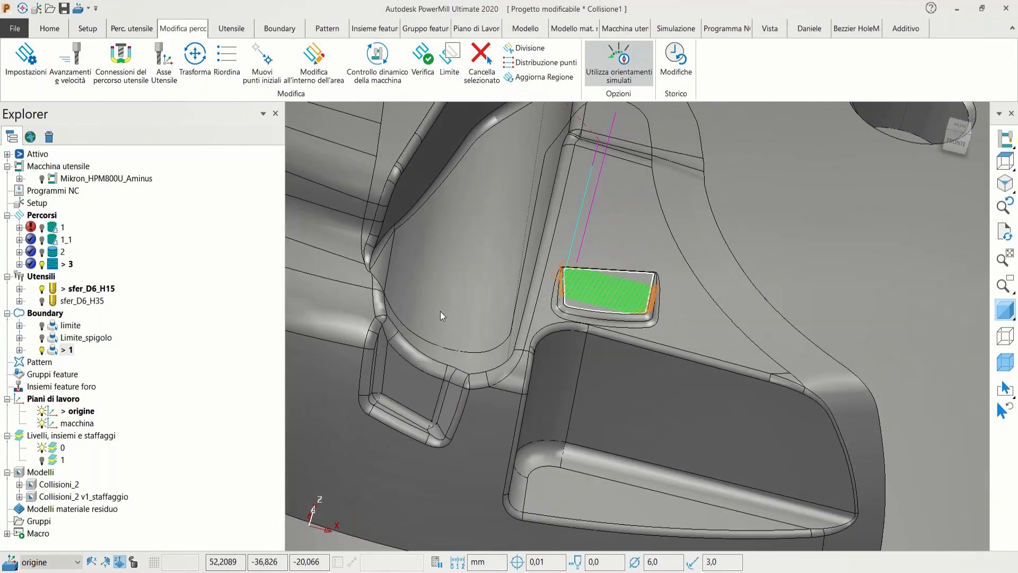
pyautogui.doubleClick(52, 268)
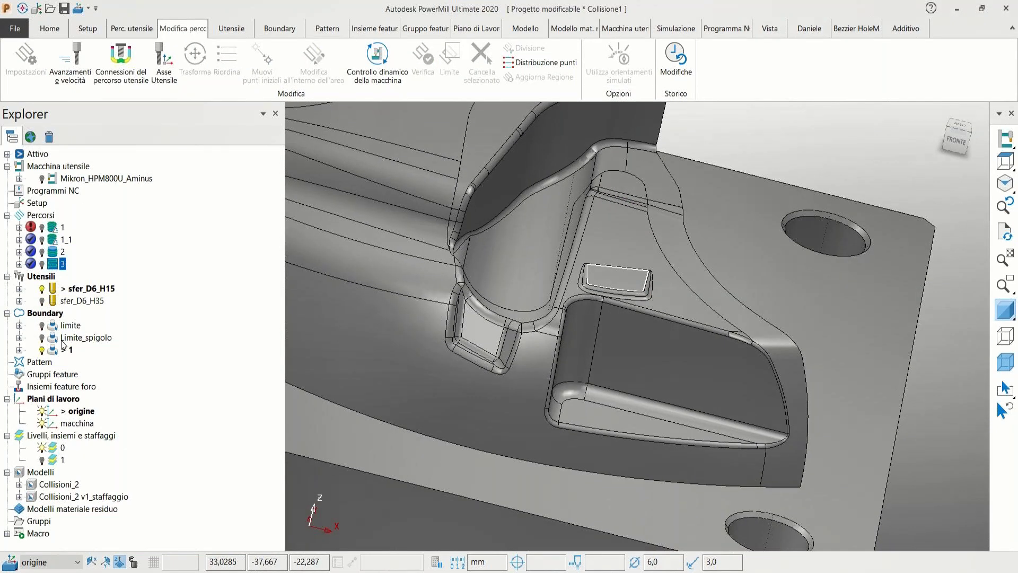
pyautogui.doubleClick(68, 349)
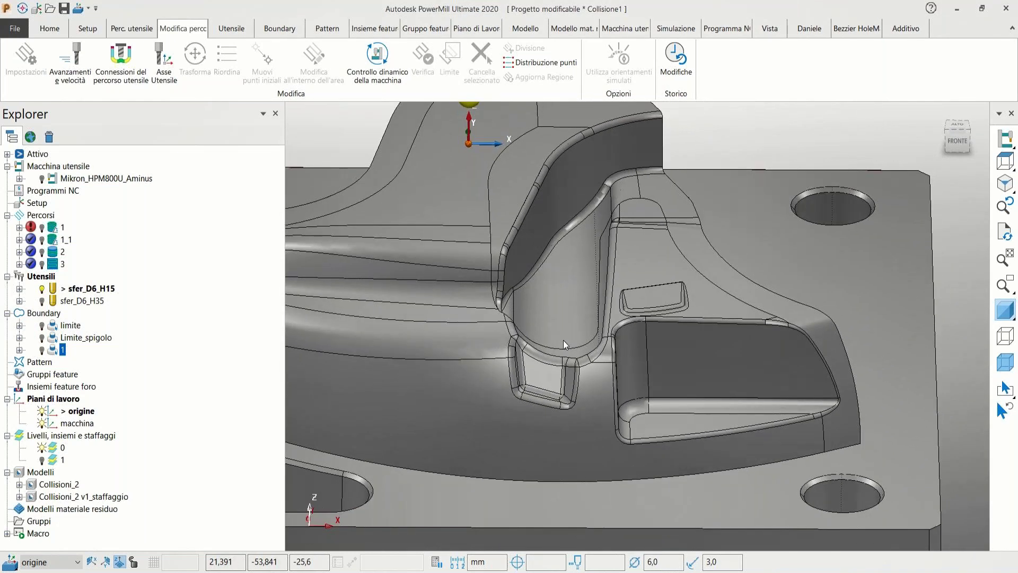
# Return to the PowerMill project window with the mould model and narrow the Explorer pane
pyautogui.click(953, 11)
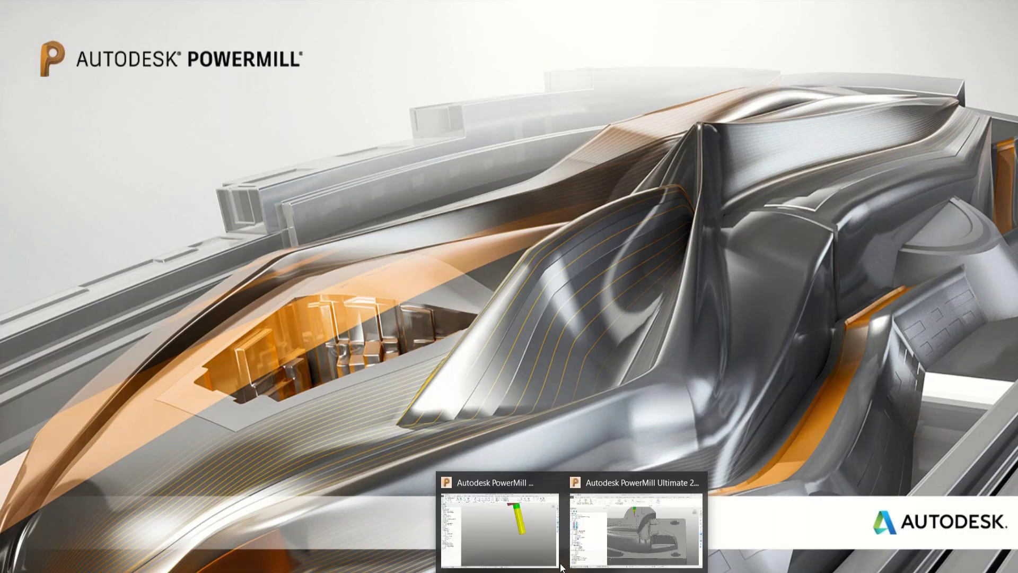
pyautogui.click(647, 536)
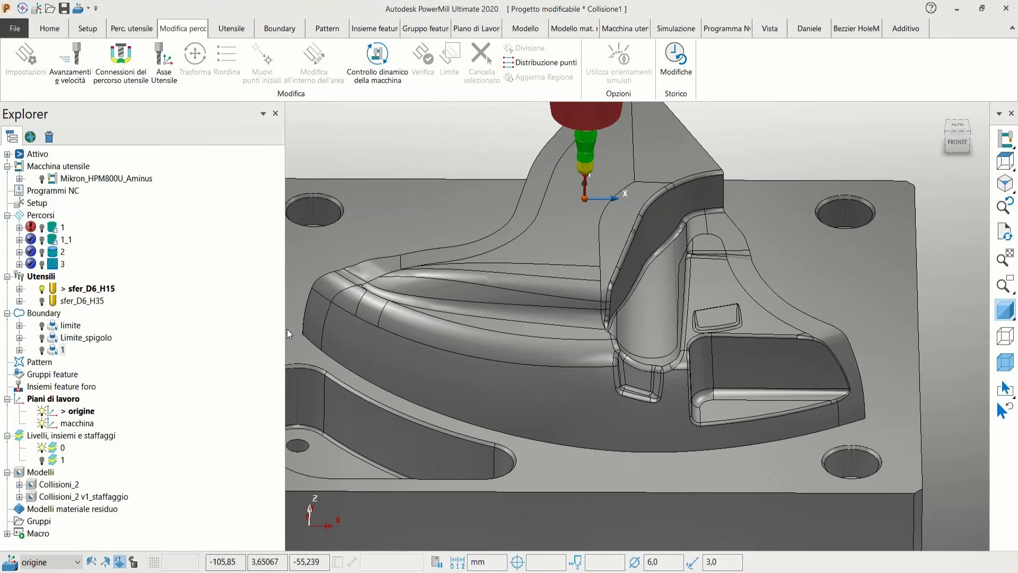
pyautogui.moveTo(284, 331); pyautogui.dragTo(191, 333)
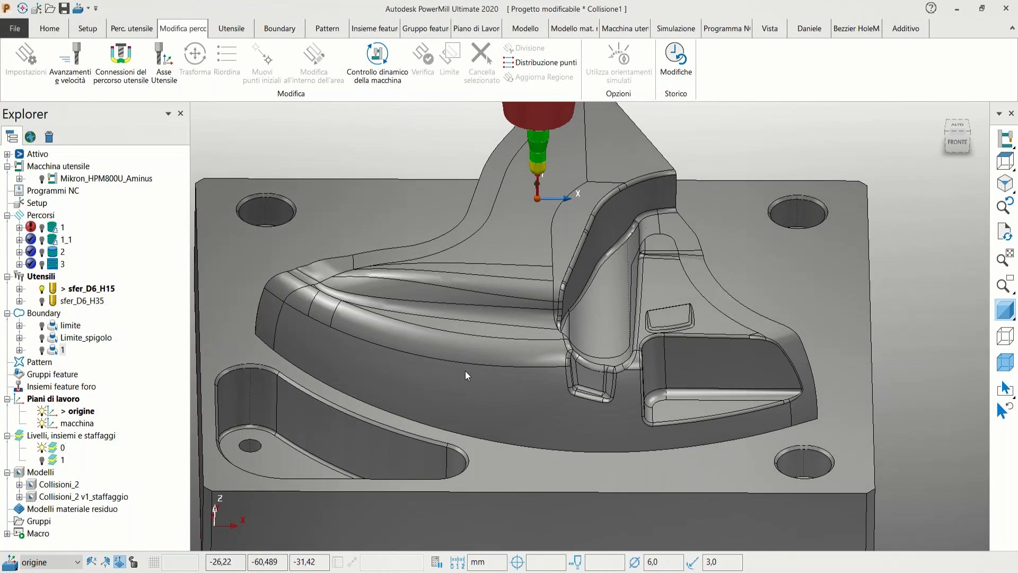
# Highlight the walls of the curved pocket and the corner holes in turn, then clear the selection
pyautogui.click(343, 433)
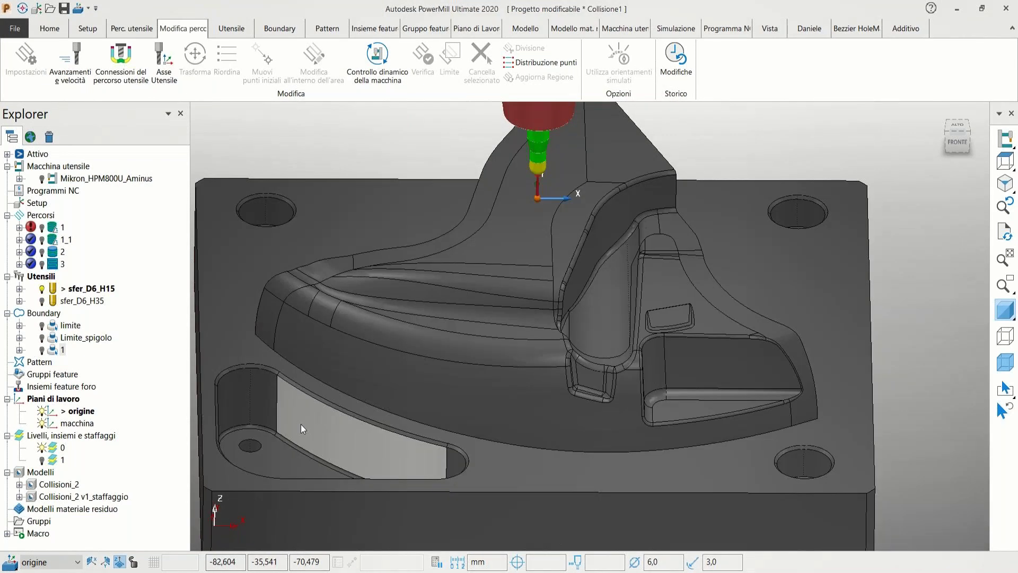
pyautogui.click(263, 400)
pyautogui.click(272, 214)
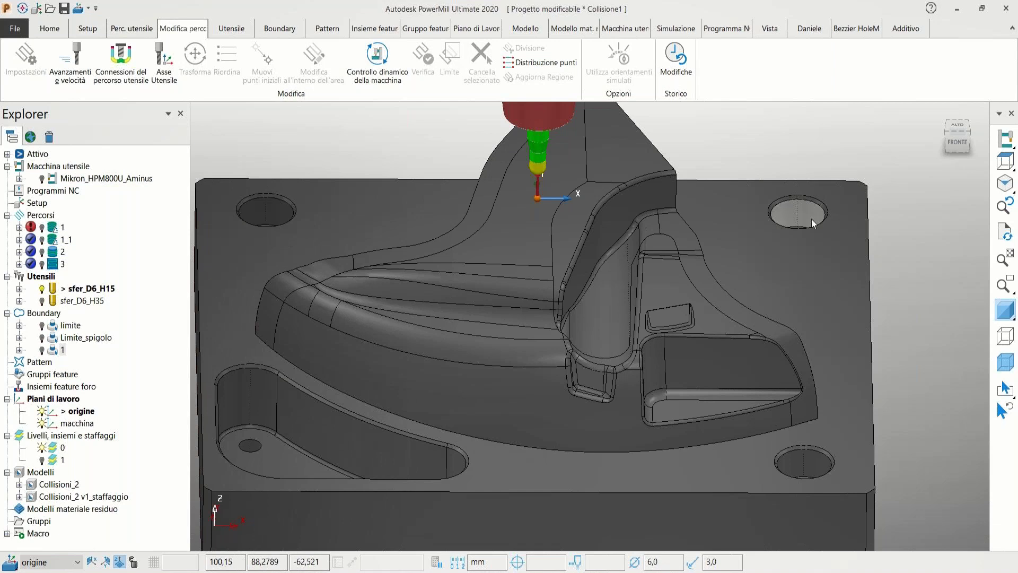
pyautogui.scroll(-1, 809, 292)
pyautogui.moveTo(809, 292); pyautogui.dragTo(809, 318, button='middle')
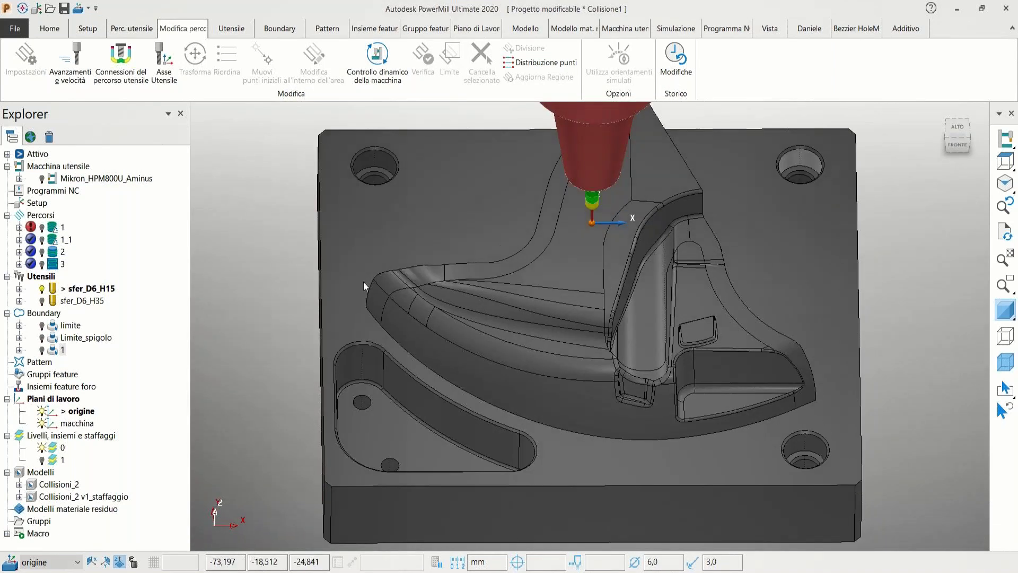
pyautogui.click(247, 221)
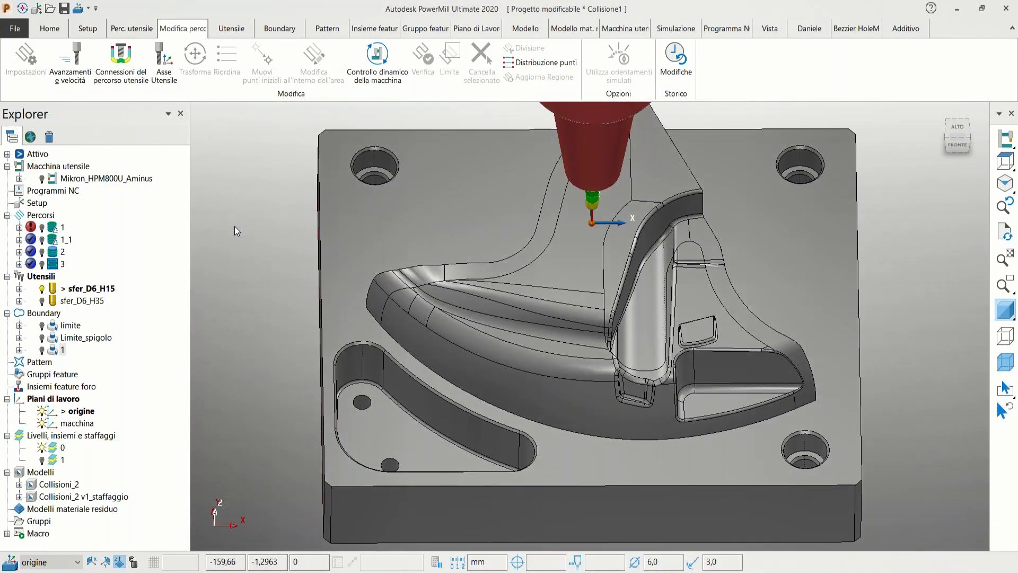
# Create a feature group by interactively detecting the matching corner holes and the curved pocket in Simile mode
pyautogui.click(430, 30)
pyautogui.click(51, 63)
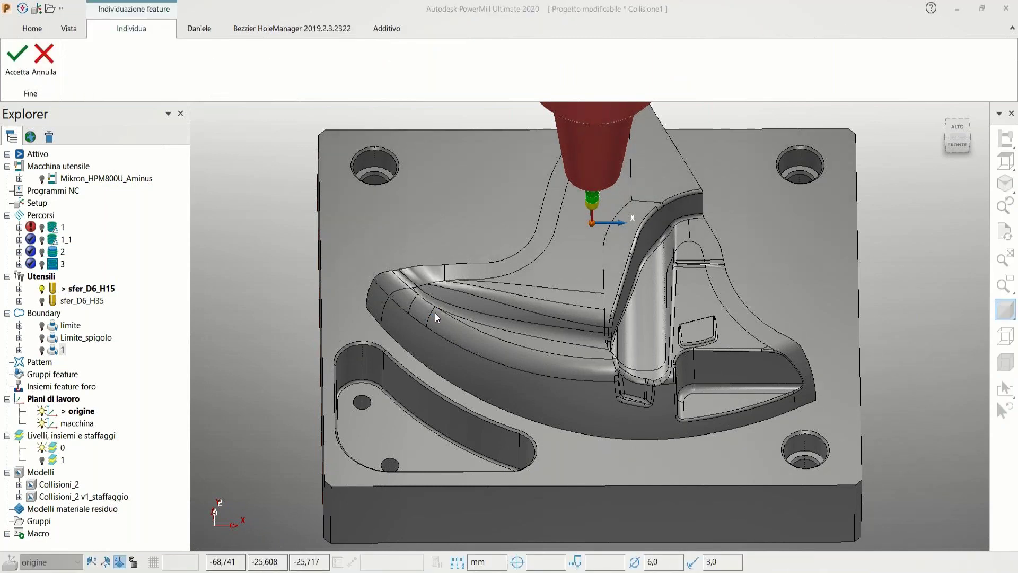
pyautogui.moveTo(648, 220); pyautogui.dragTo(164, 52)
pyautogui.keyDown('shift'); pyautogui.moveTo(463, 291); pyautogui.dragTo(544, 297, button='middle'); pyautogui.keyUp('shift')
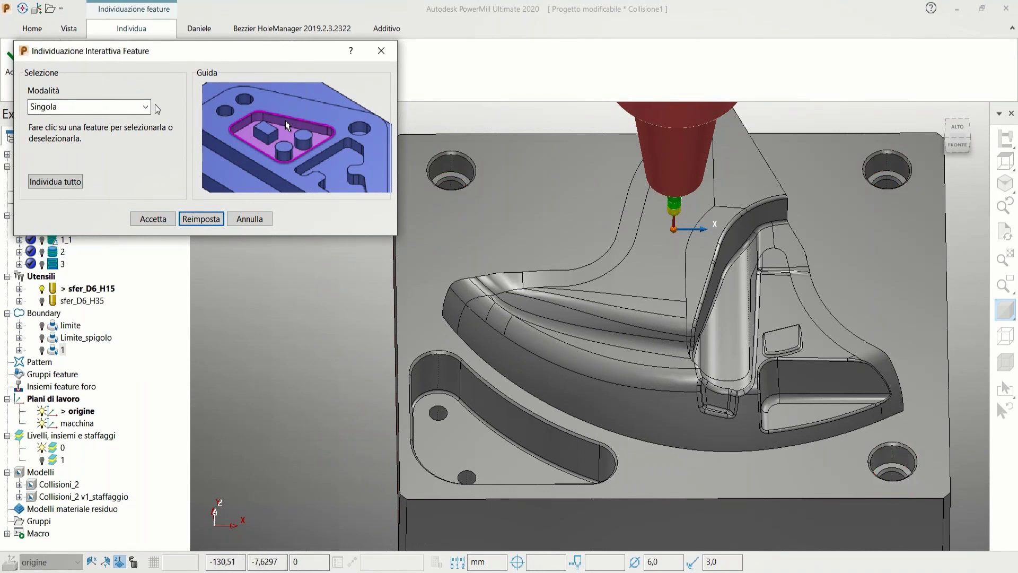
pyautogui.click(88, 107)
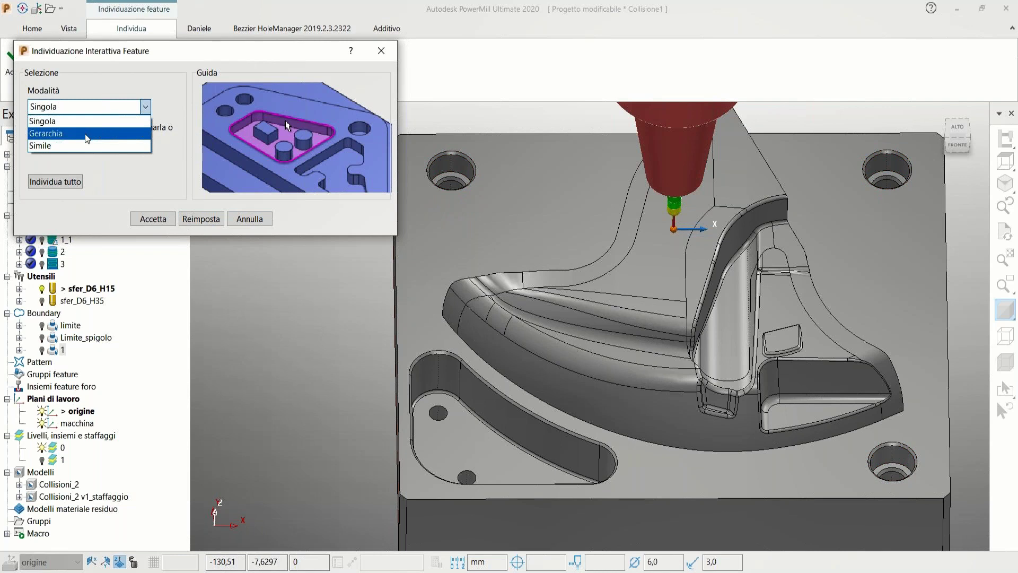
pyautogui.click(85, 146)
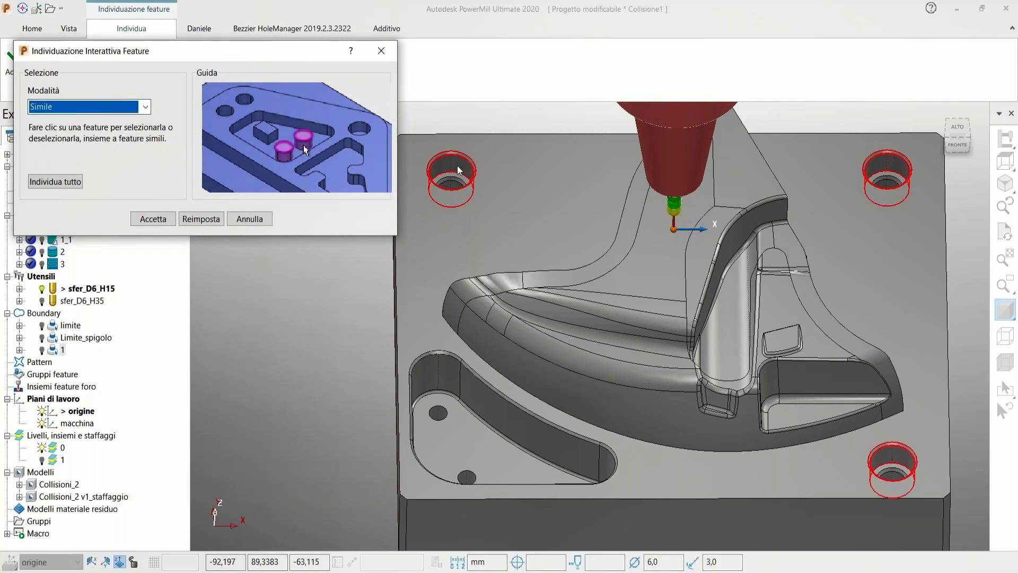
pyautogui.click(445, 187)
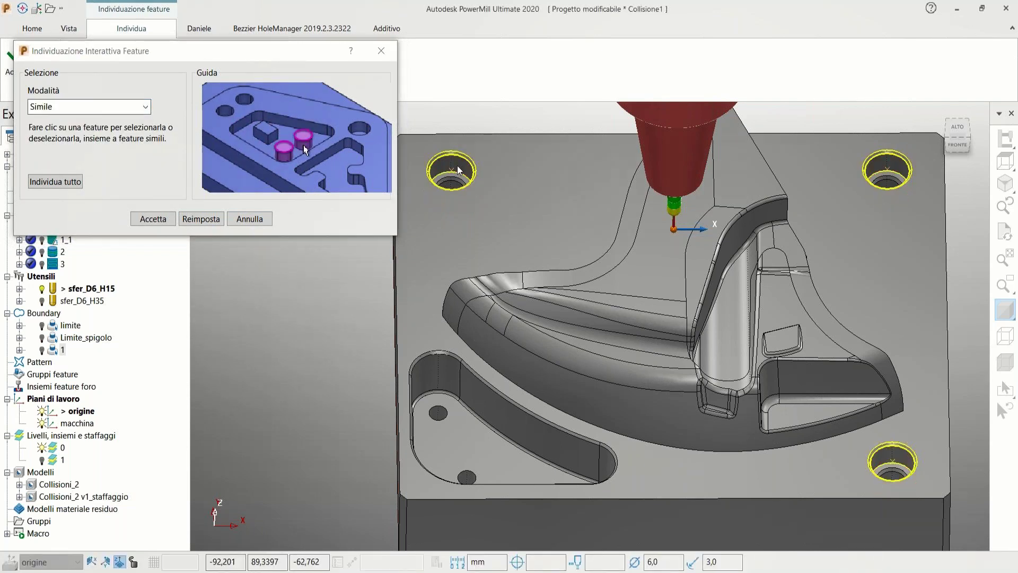
pyautogui.click(468, 380)
pyautogui.click(153, 218)
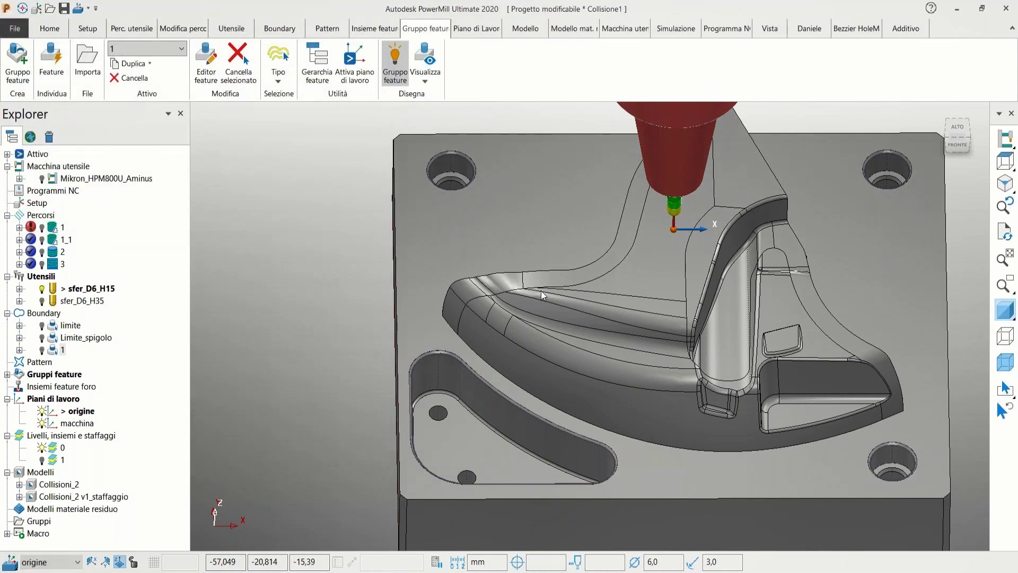